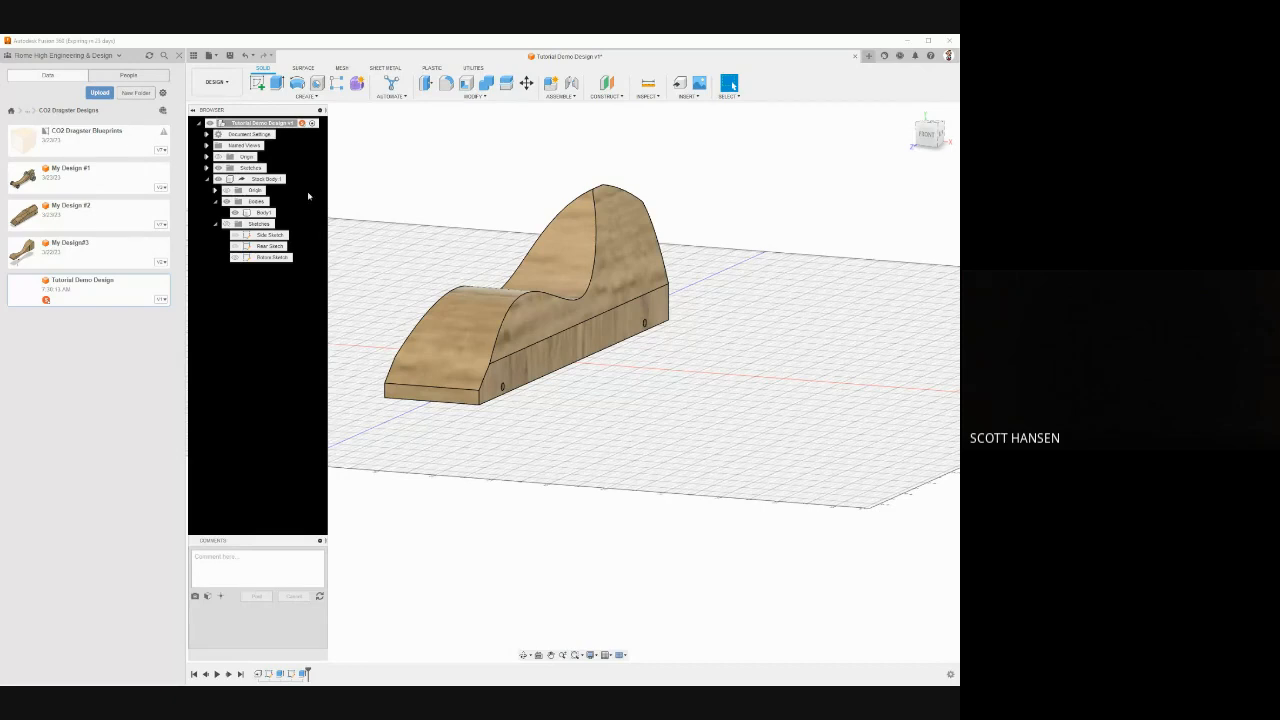
Start a Derive from the CO2 Dragster Assembly and select the CO2 cartridge and Bushings 1 to 4 as objects
{"action": "left_click", "coordinate": [690, 96]}
{"action": "left_click", "coordinate": [694, 106]}
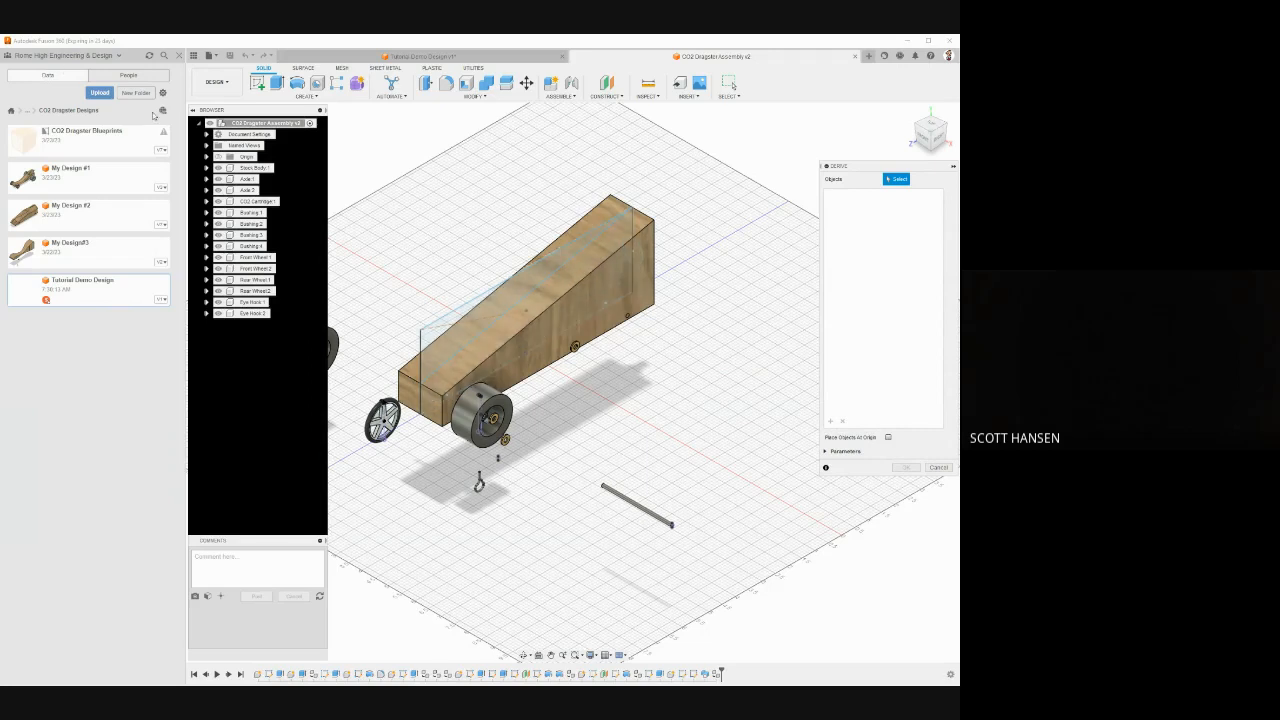
{"action": "left_click", "coordinate": [259, 202]}
{"action": "left_click", "coordinate": [252, 212]}
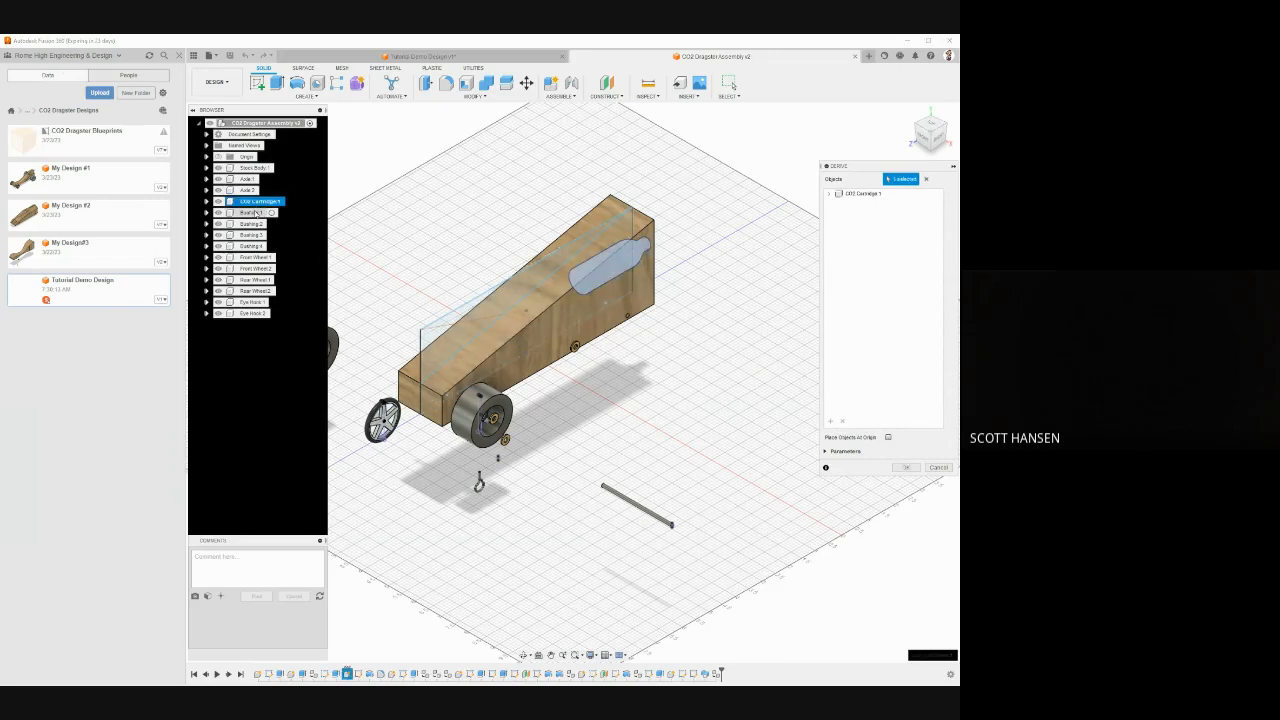
{"action": "left_click", "coordinate": [252, 223]}
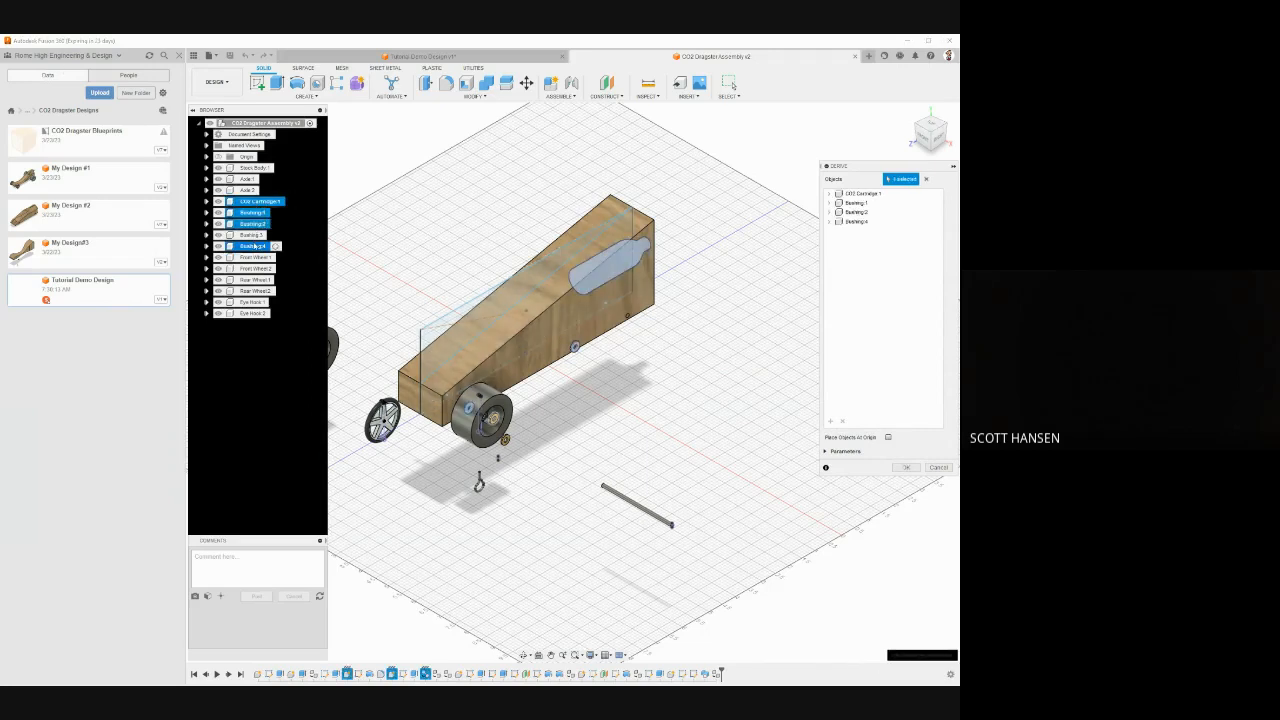
{"action": "left_click", "coordinate": [252, 234]}
{"action": "left_click", "coordinate": [252, 245]}
Include both front wheels, both rear wheels, both eye hooks and both axles in the derive, complete it, and save the design
{"action": "left_click", "coordinate": [255, 258]}
{"action": "left_click", "coordinate": [255, 268]}
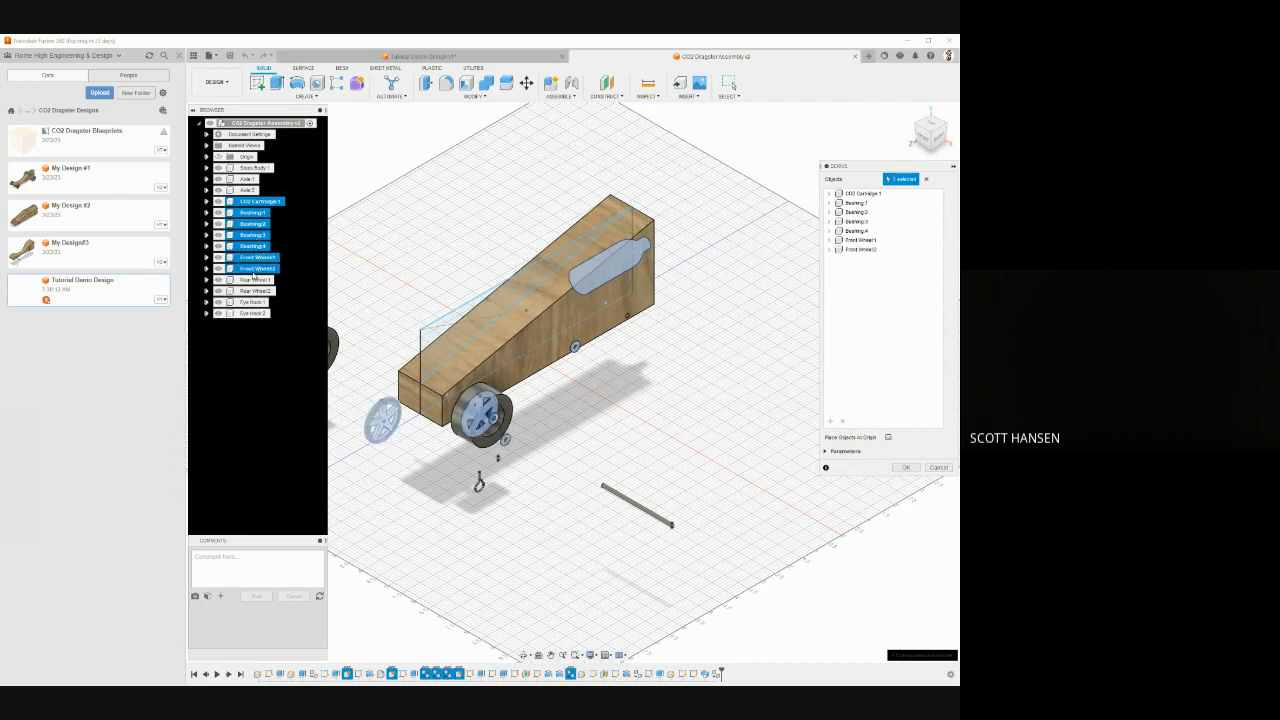
{"action": "left_click", "coordinate": [255, 279]}
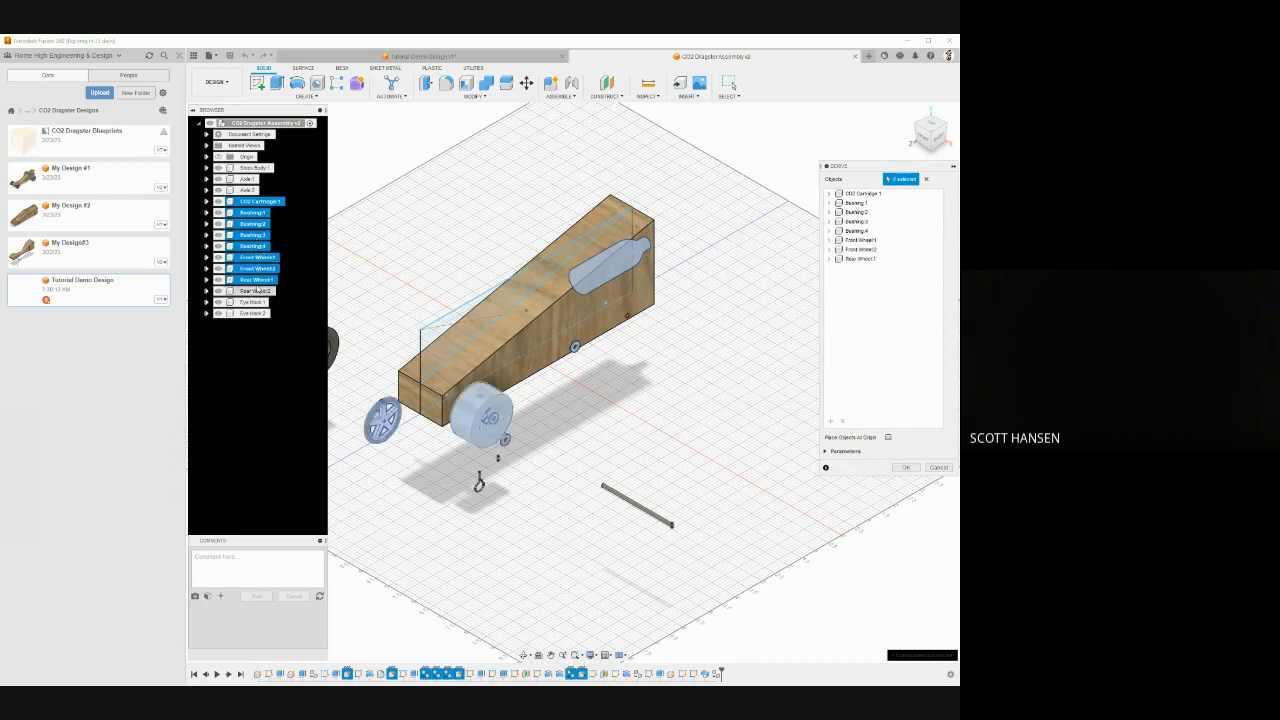
{"action": "left_click", "coordinate": [255, 290]}
{"action": "left_click", "coordinate": [253, 301]}
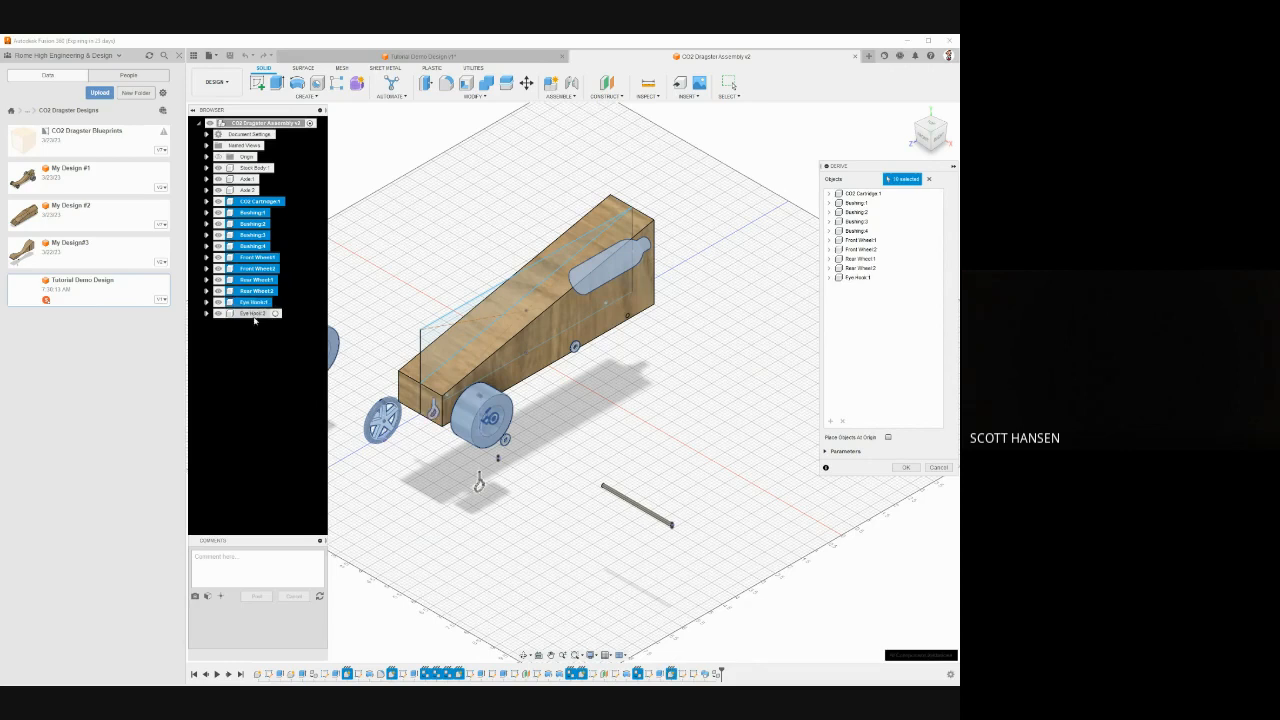
{"action": "left_click", "coordinate": [253, 313]}
{"action": "left_click", "coordinate": [247, 178]}
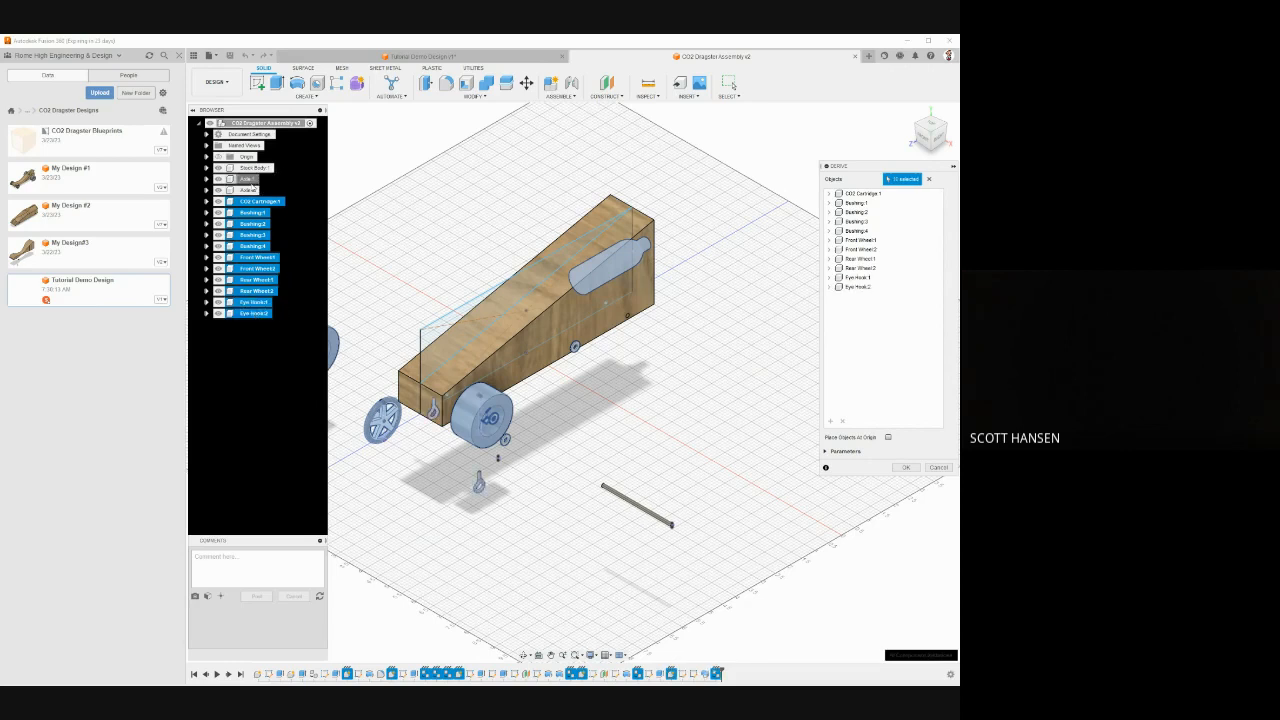
{"action": "left_click", "coordinate": [247, 189]}
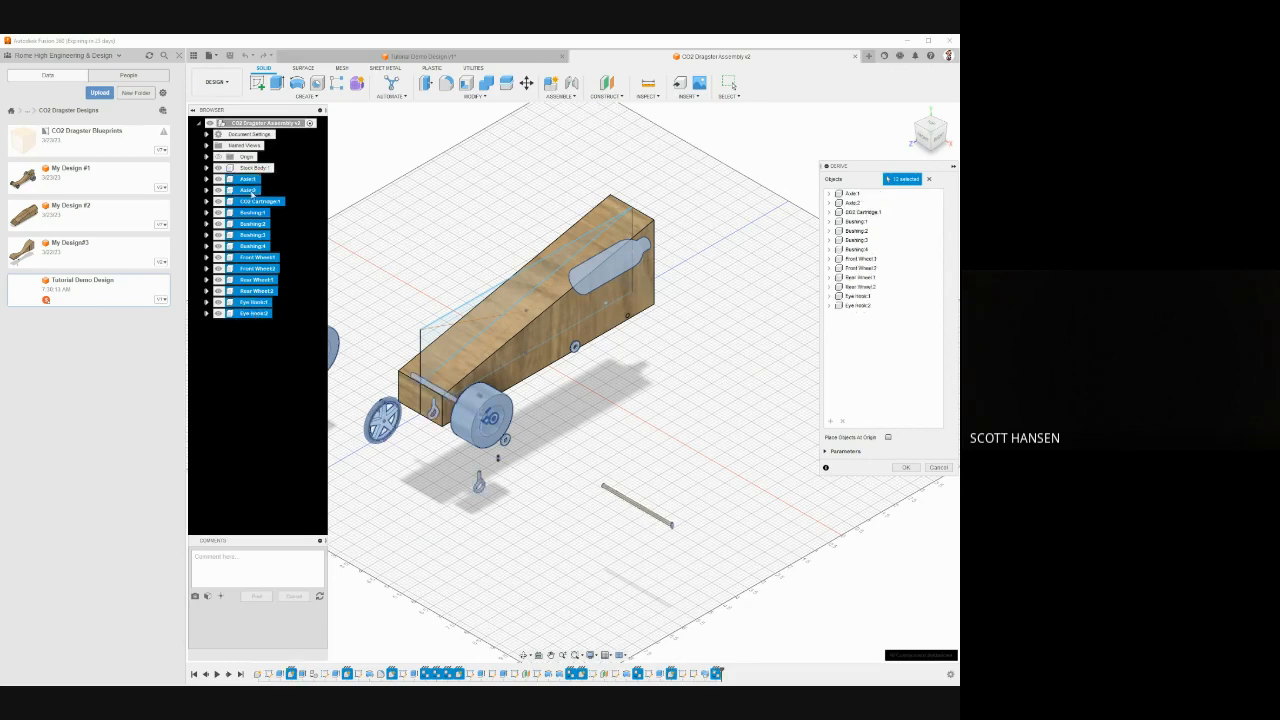
{"action": "left_click", "coordinate": [911, 470]}
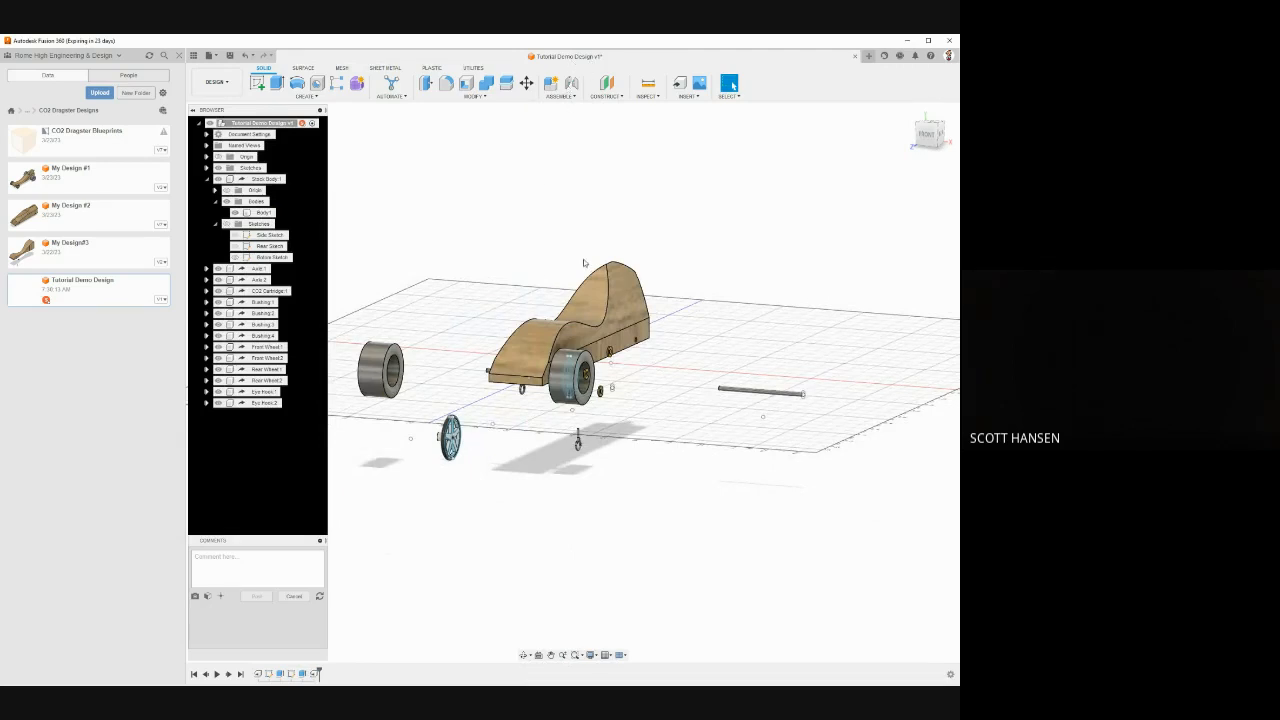
{"action": "key", "text": "ctrl+s"}
{"action": "left_click", "coordinate": [478, 388]}
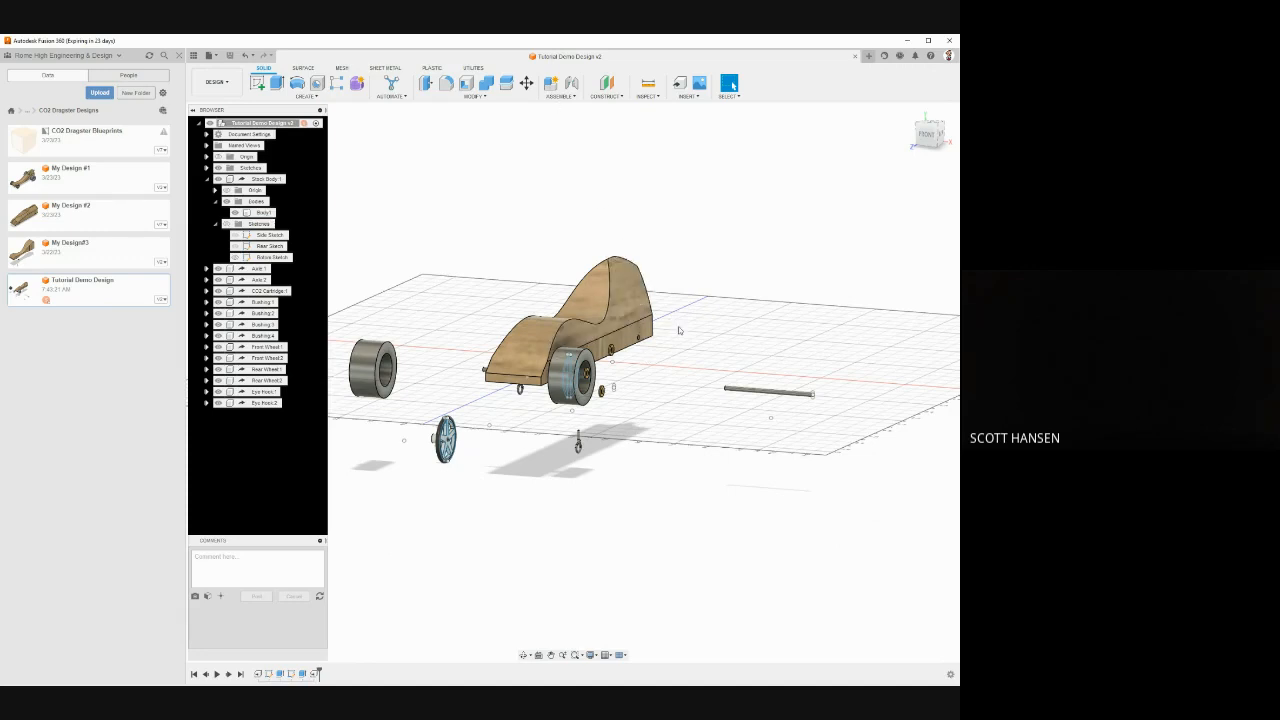
Move the rear wheel that overlaps the front wheel up above the car, clear of the body
{"action": "middle_click_drag", "start_coordinate": [680, 330], "coordinate": [636, 359], "text": "shift"}
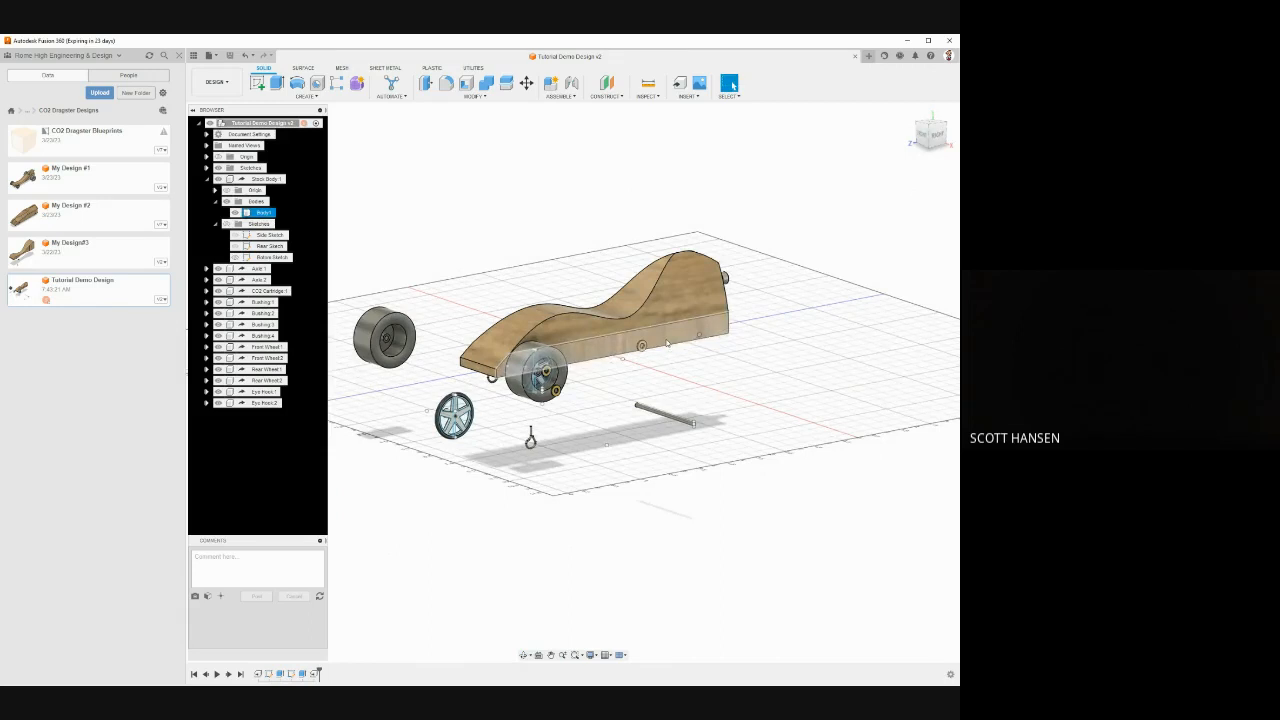
{"action": "middle_click_drag", "start_coordinate": [667, 343], "coordinate": [590, 360], "text": "shift"}
{"action": "left_click_drag", "start_coordinate": [552, 376], "coordinate": [537, 207]}
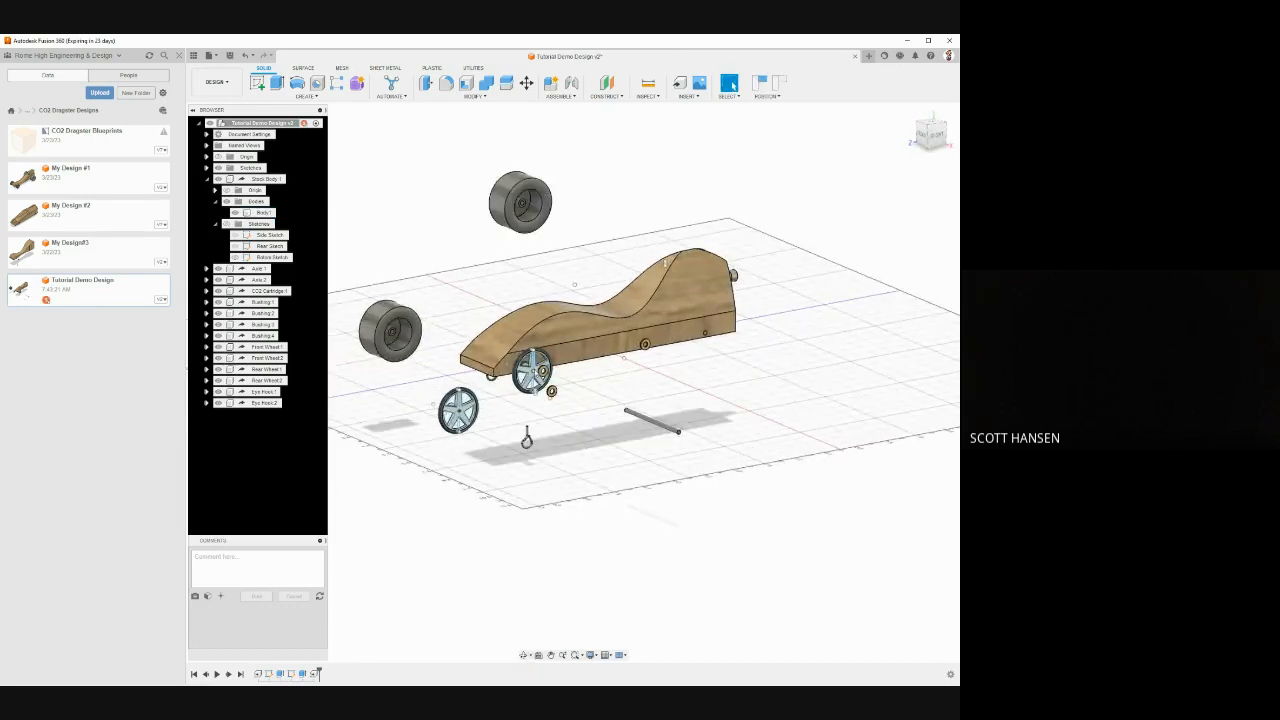
Set up an as-built joint between the front axle and the car body with the motion type Revolute
{"action": "middle_click_drag", "start_coordinate": [567, 376], "coordinate": [585, 378], "text": "shift"}
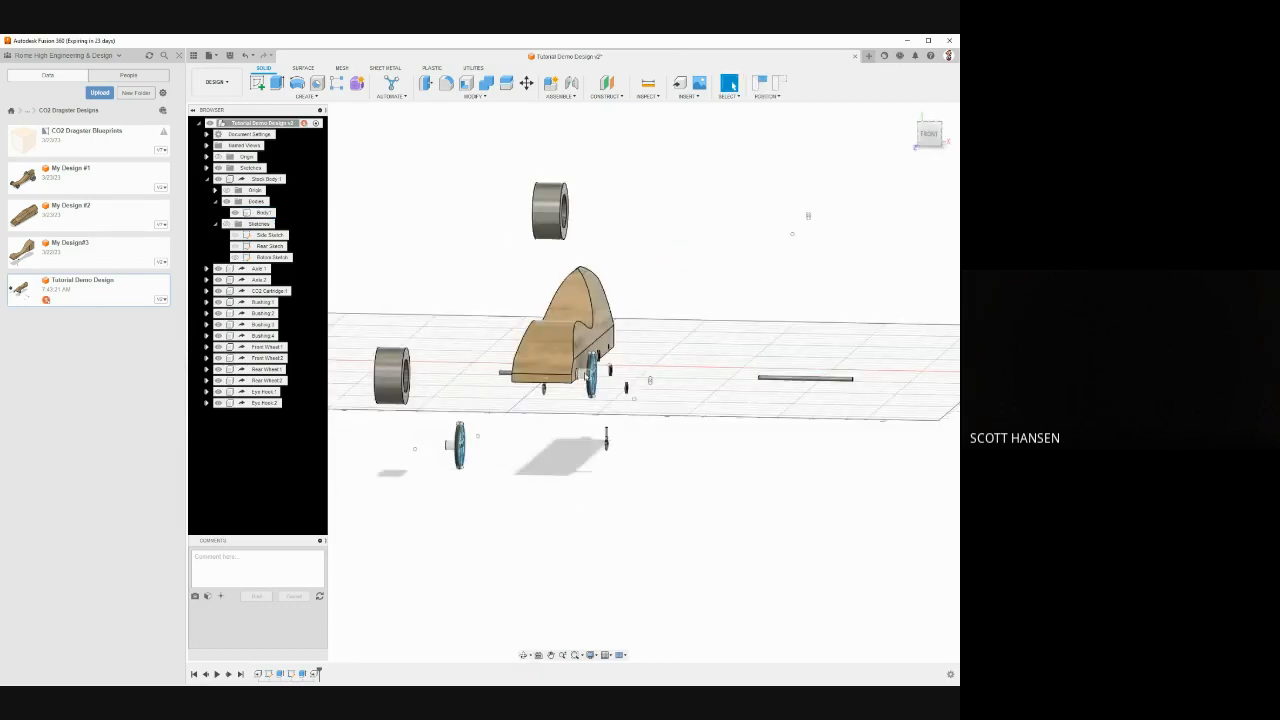
{"action": "scroll", "coordinate": [585, 378], "scroll_direction": "up", "scroll_amount": 5}
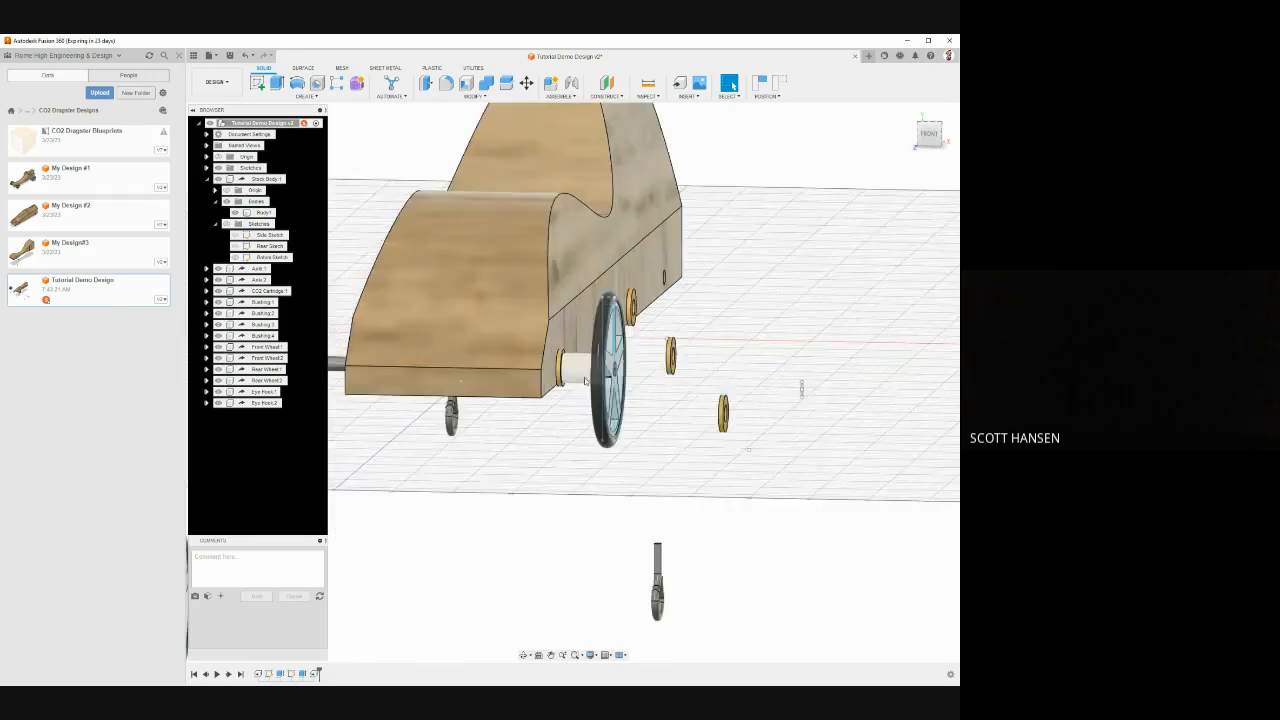
{"action": "scroll", "coordinate": [585, 380], "scroll_direction": "down", "scroll_amount": 3}
{"action": "left_click", "coordinate": [348, 377]}
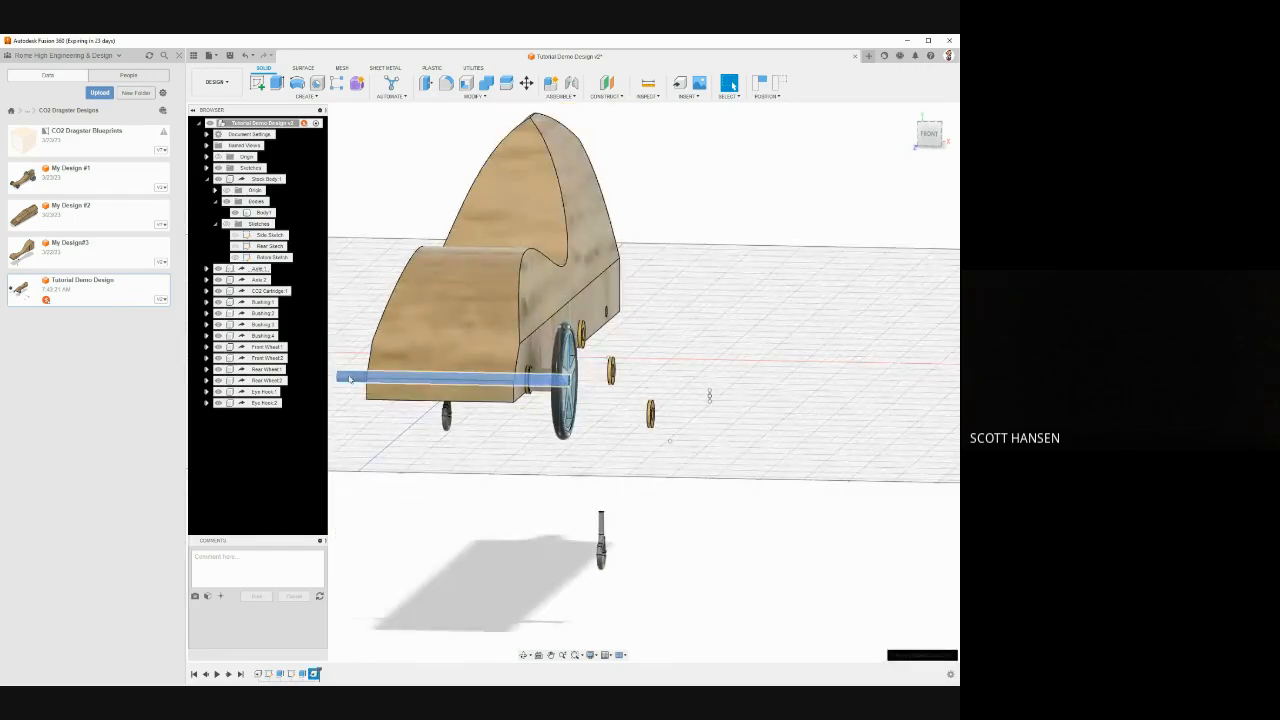
{"action": "key", "text": "Escape"}
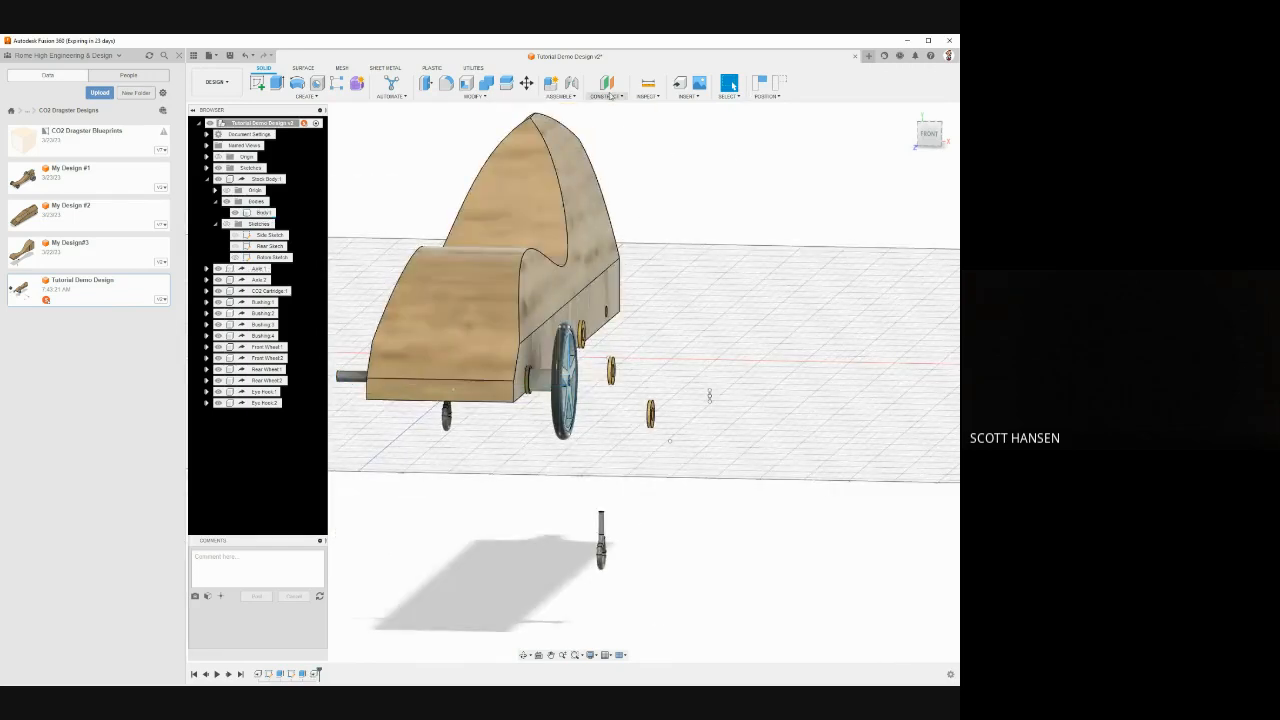
{"action": "left_click", "coordinate": [560, 96]}
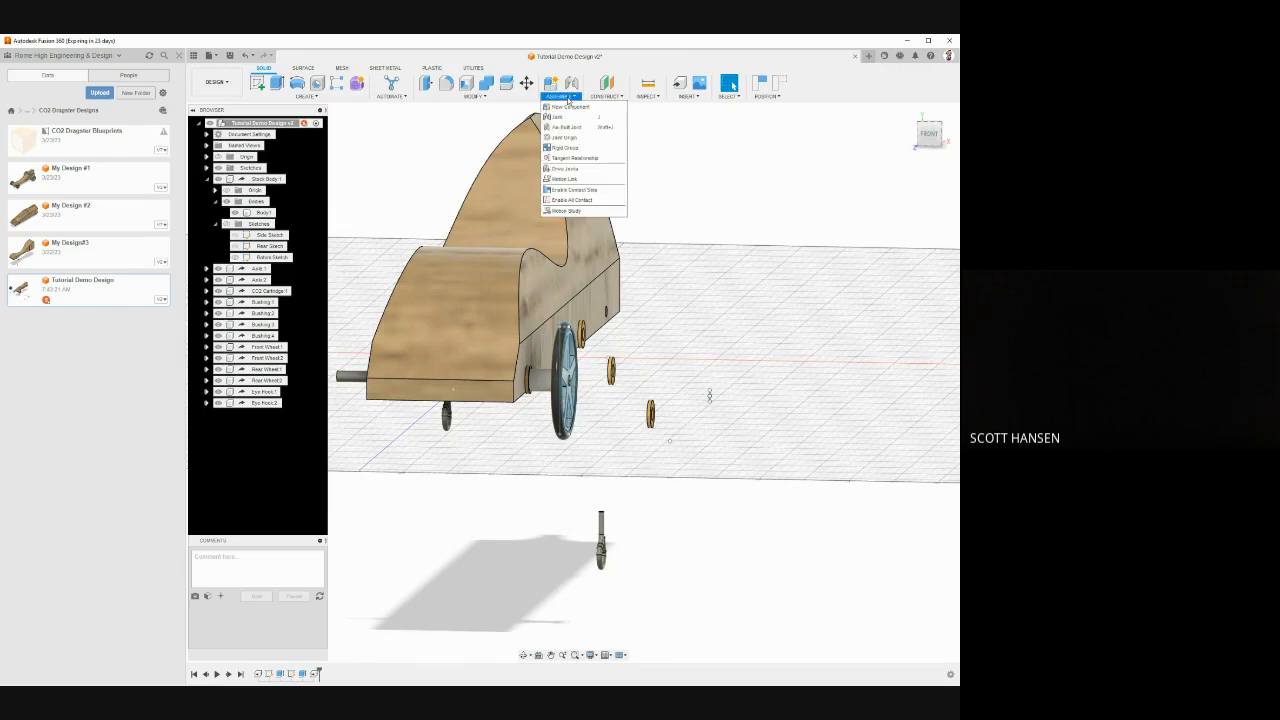
{"action": "left_click", "coordinate": [568, 127]}
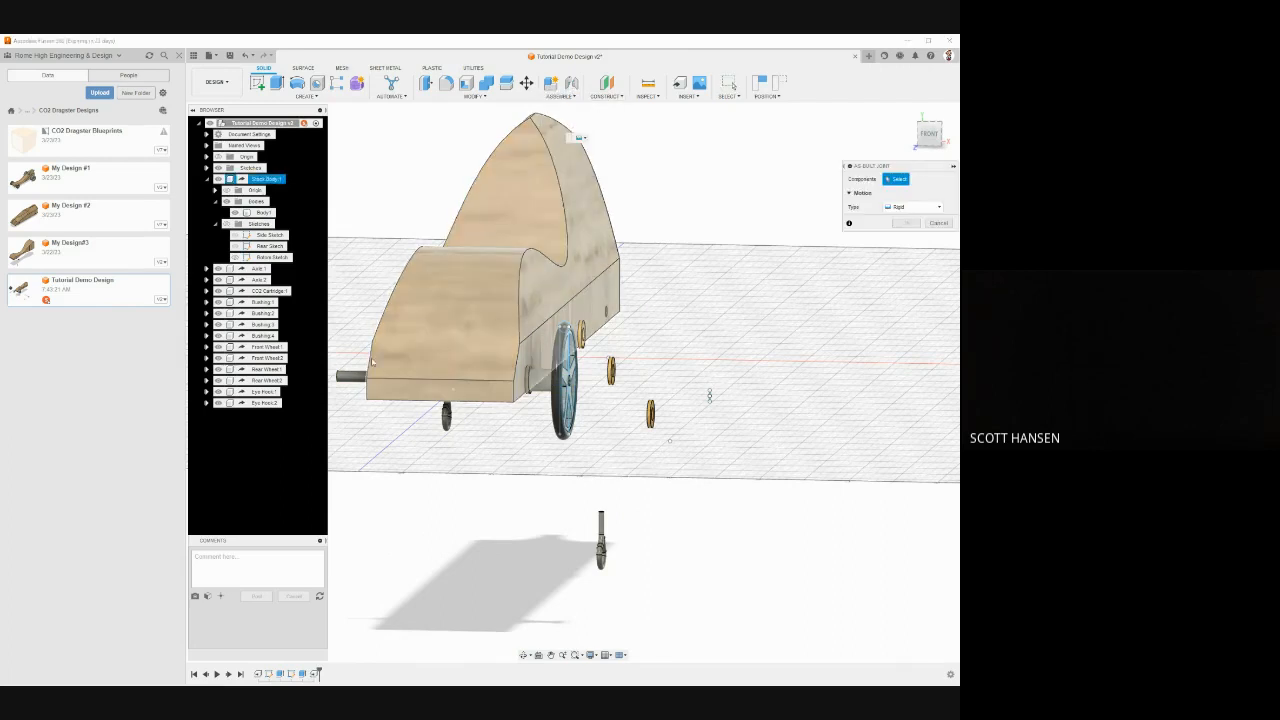
{"action": "left_click", "coordinate": [354, 377]}
{"action": "left_click", "coordinate": [404, 344]}
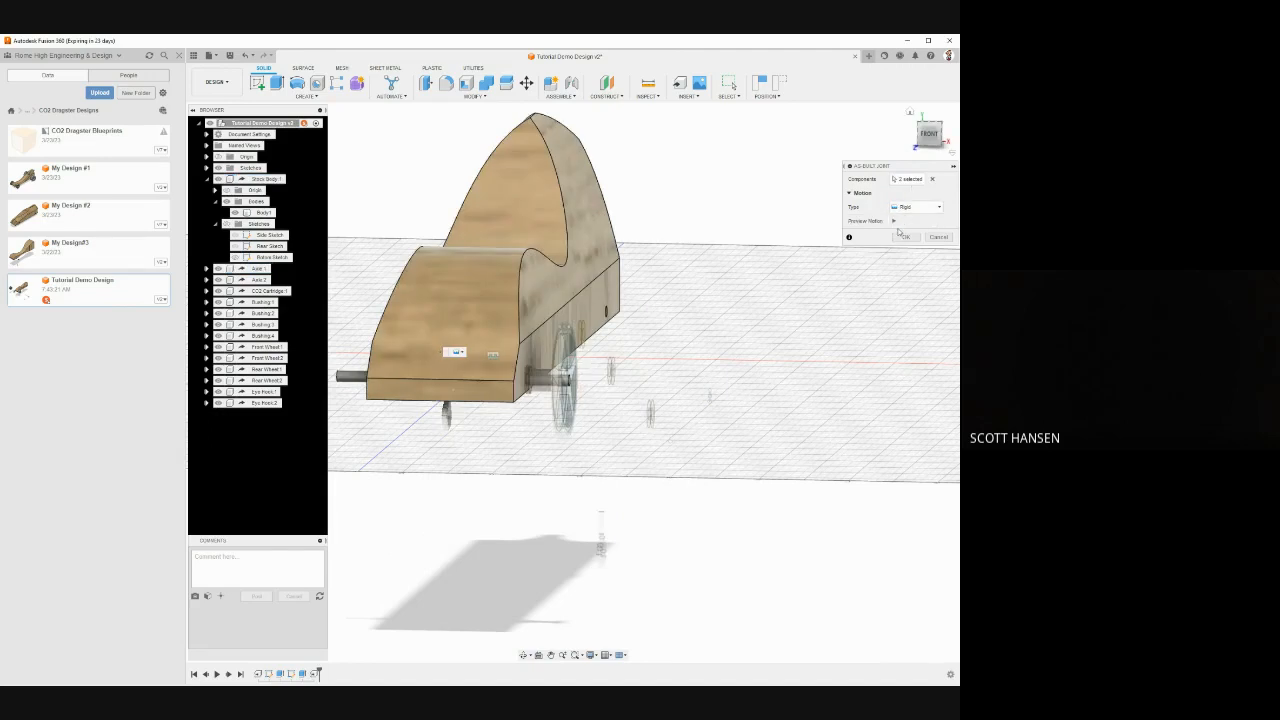
{"action": "left_click", "coordinate": [909, 207]}
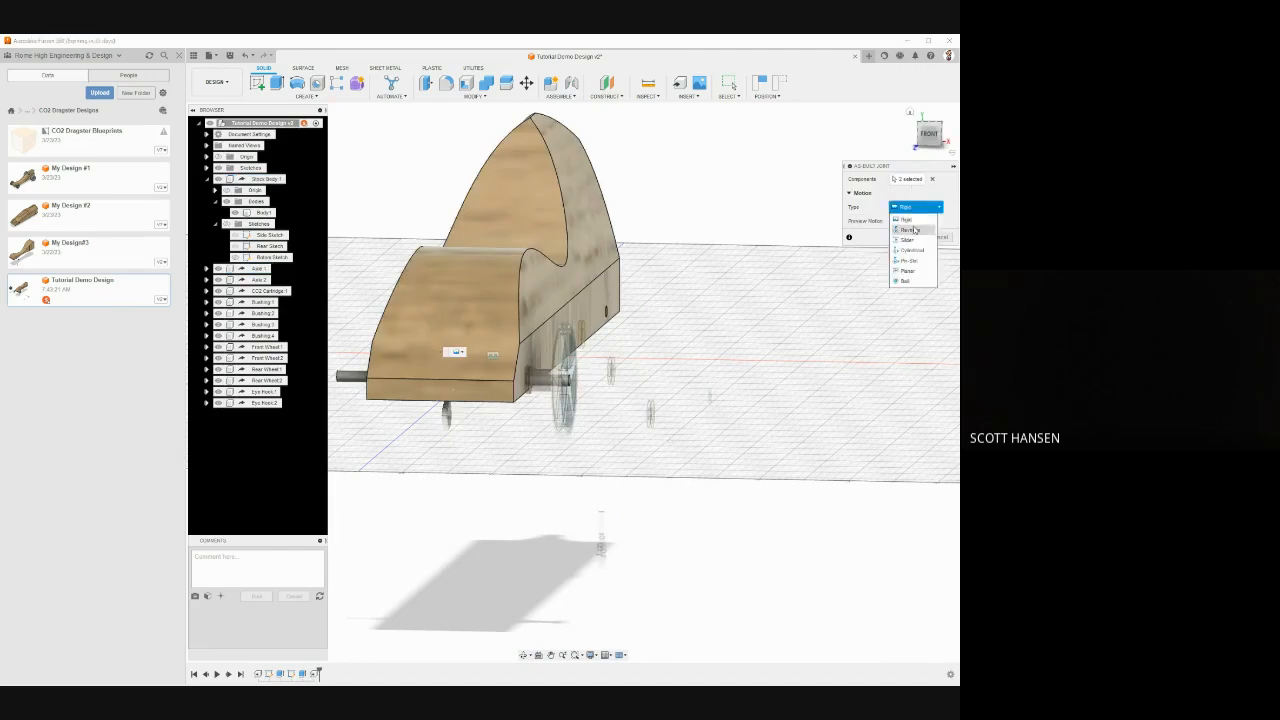
{"action": "left_click", "coordinate": [916, 231]}
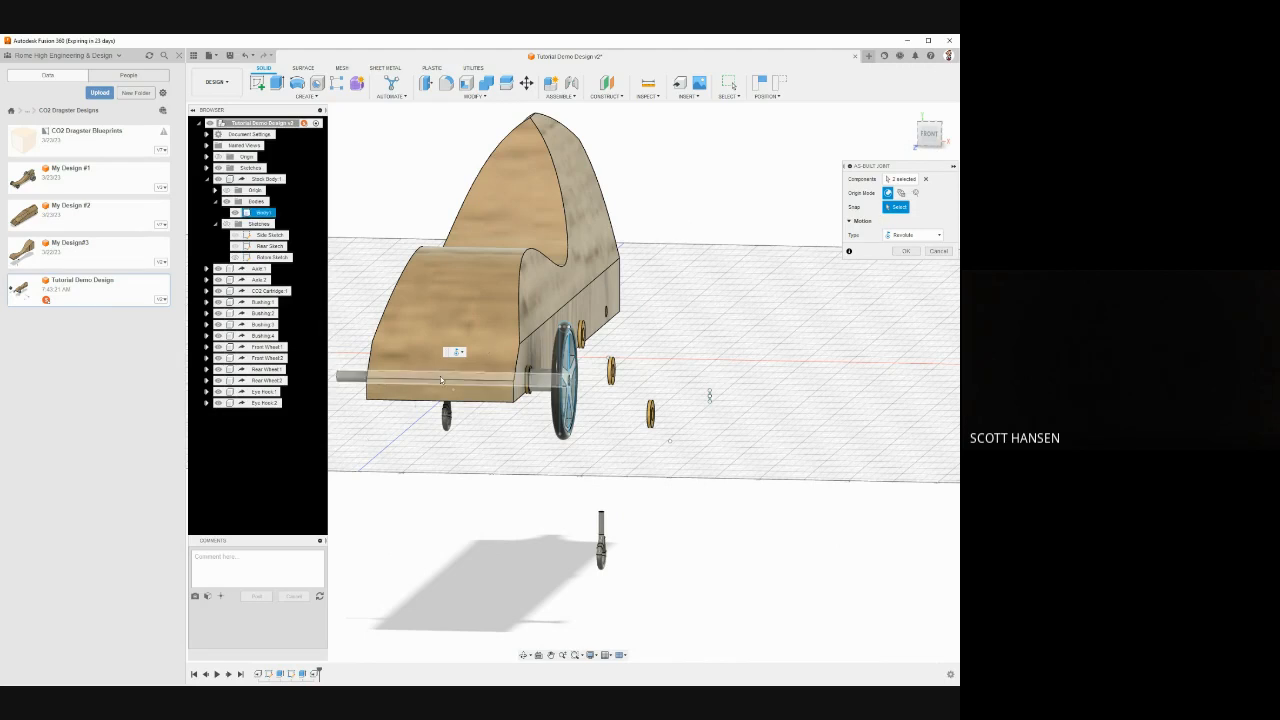
{"action": "left_click", "coordinate": [455, 381]}
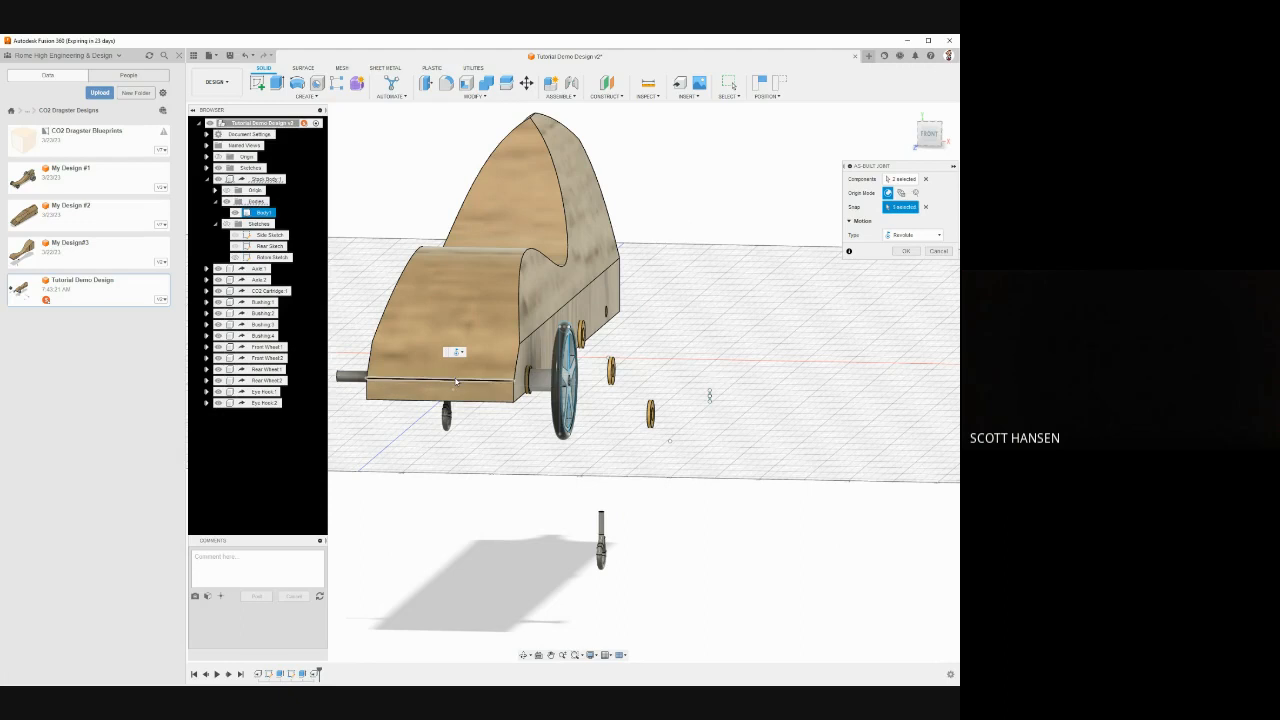
{"action": "scroll", "coordinate": [455, 381], "scroll_direction": "down", "scroll_amount": 2}
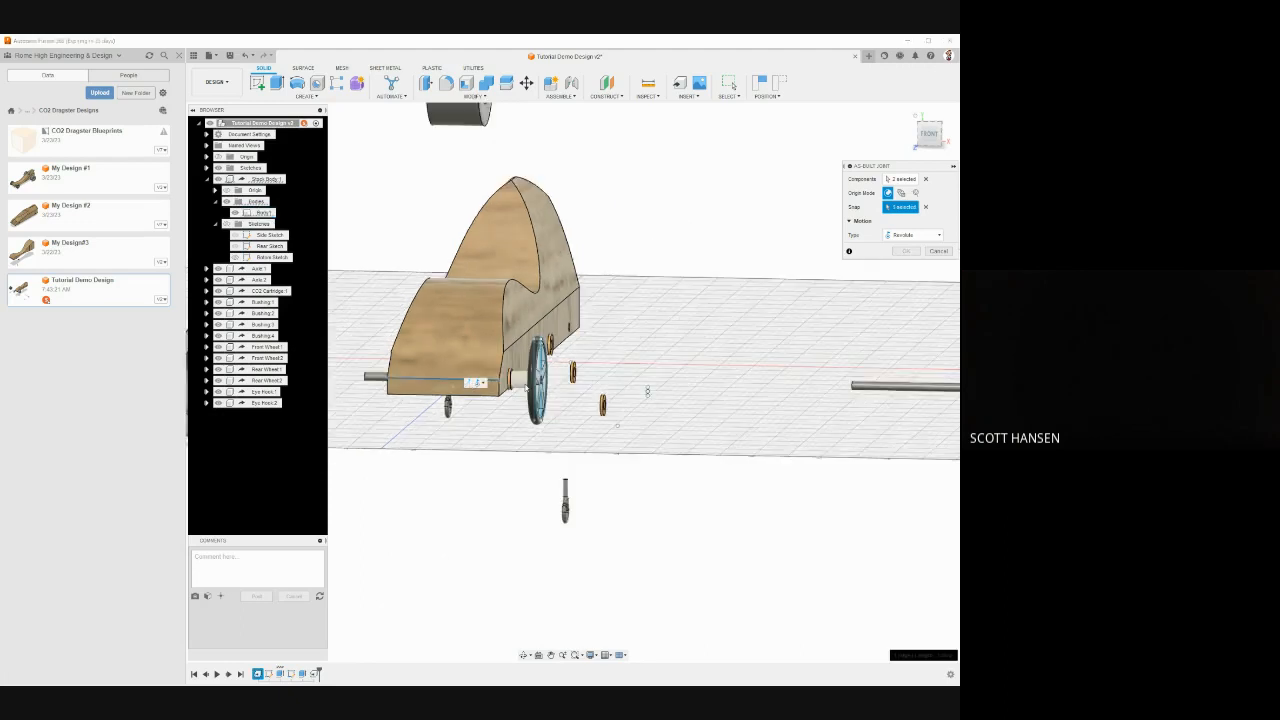
{"action": "left_click_drag", "start_coordinate": [516, 416], "coordinate": [746, 376], "text": "shift"}
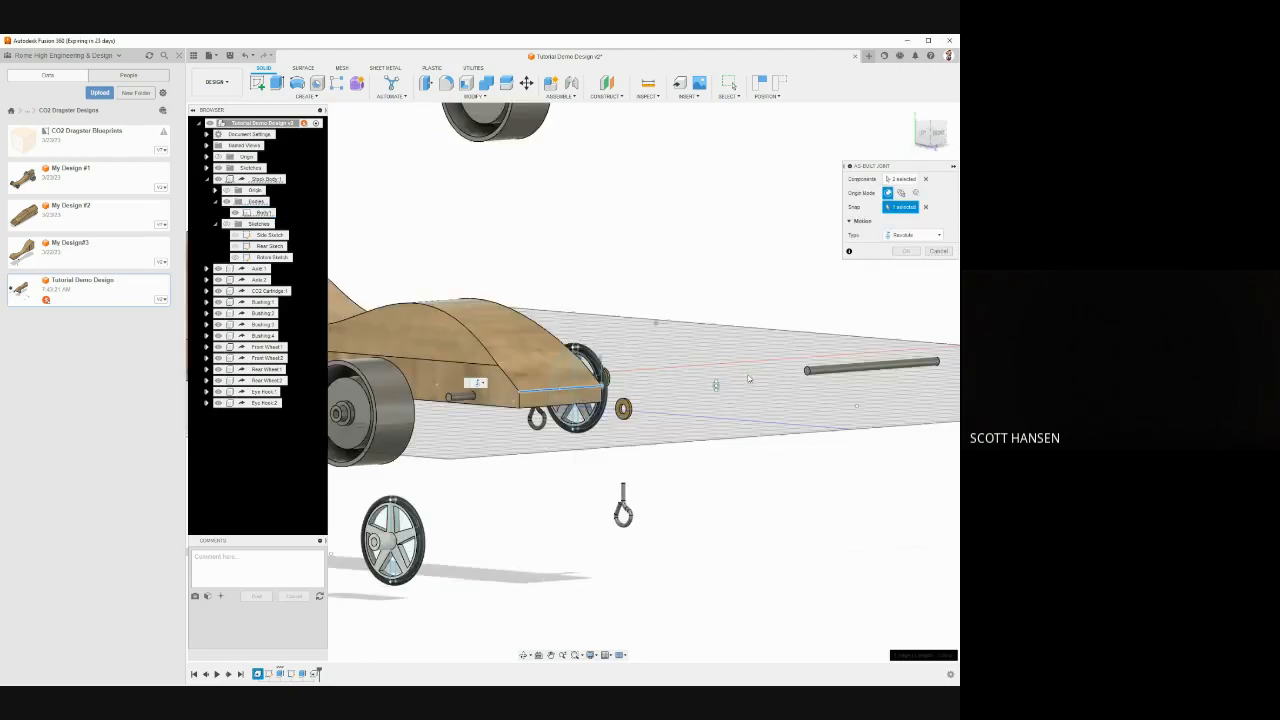
{"action": "left_click", "coordinate": [925, 206]}
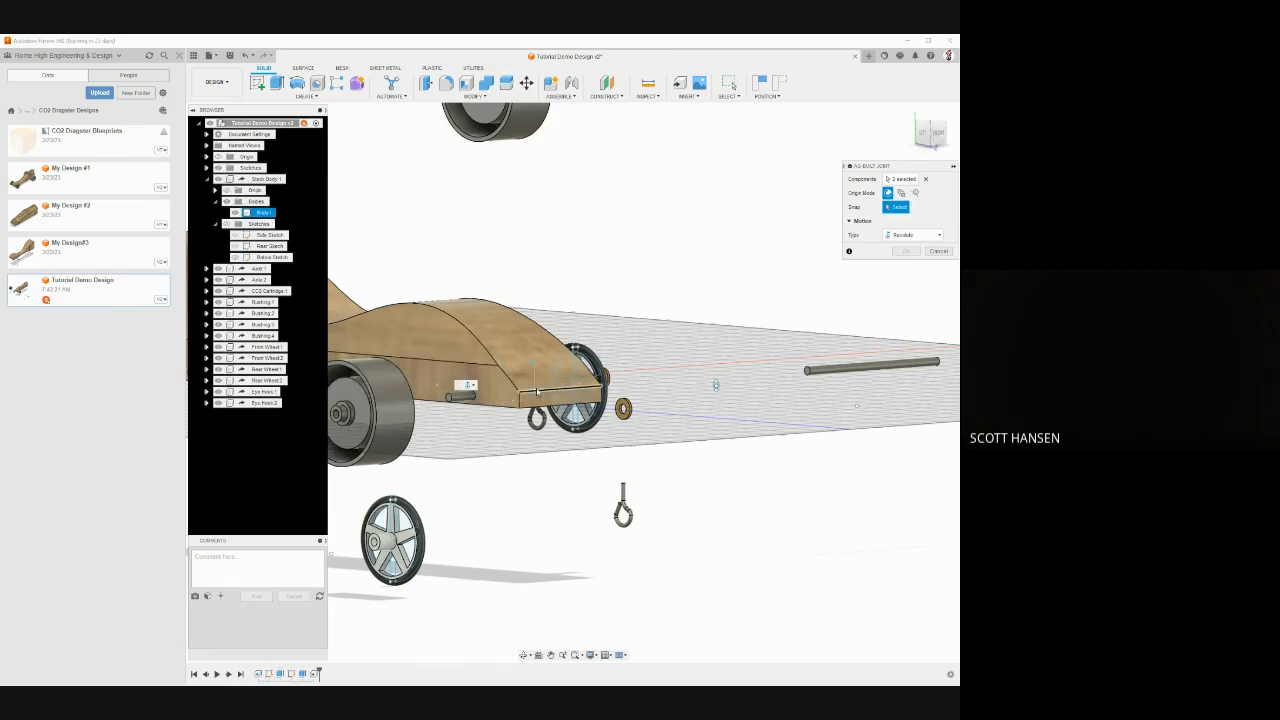
Temporarily hide the stock body to snap the revolute joint's origin to the front axle's midpoint, and create the joint with the body shown again
{"action": "middle_click_drag", "start_coordinate": [538, 389], "coordinate": [532, 389], "text": "shift"}
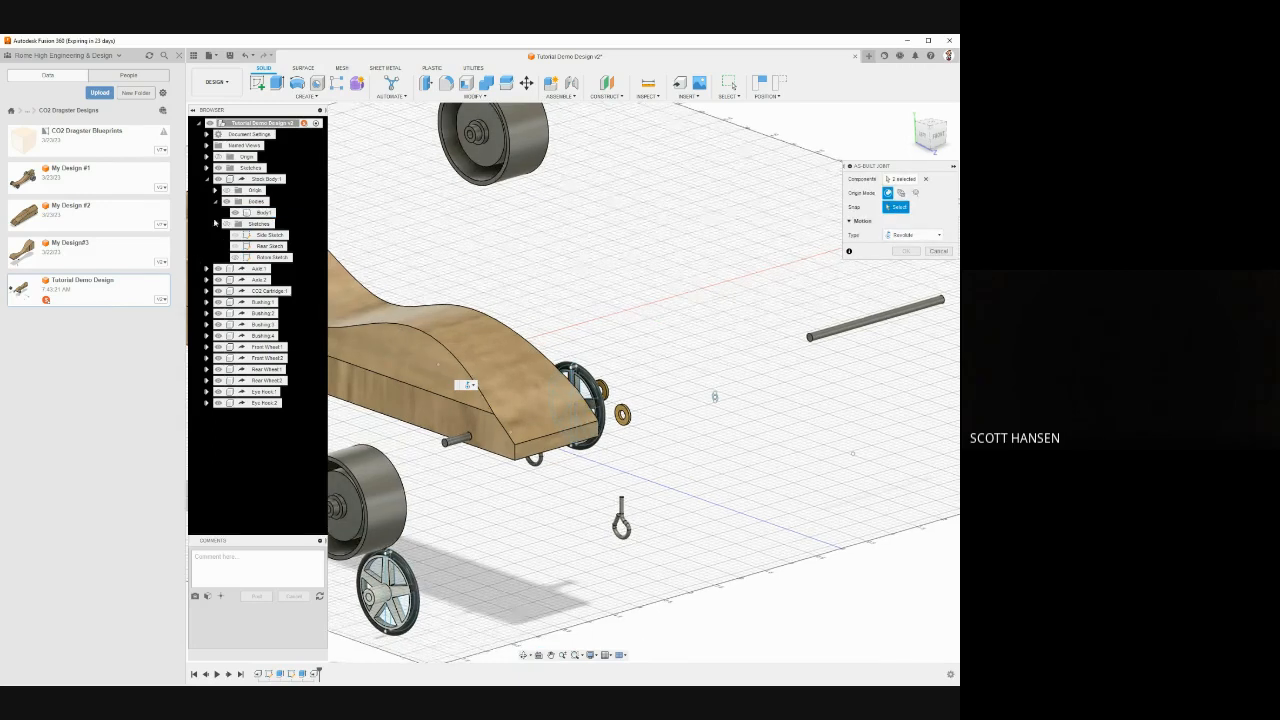
{"action": "left_click", "coordinate": [218, 178]}
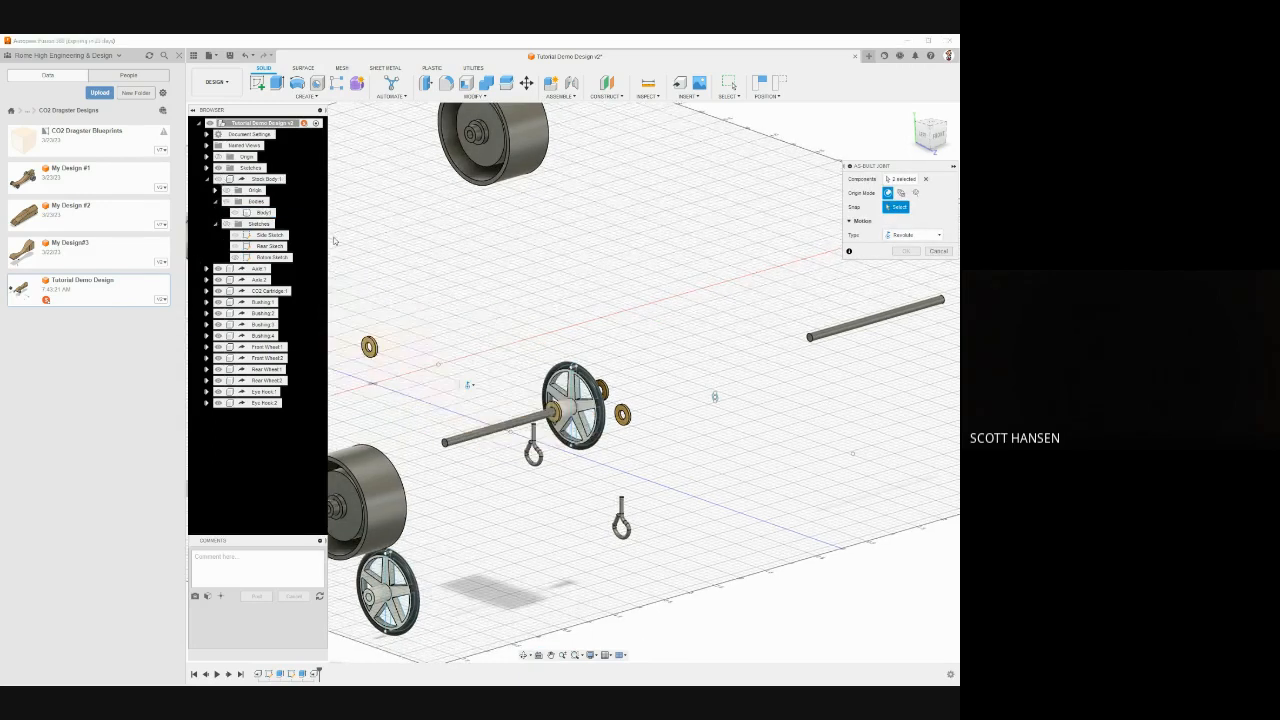
{"action": "left_click", "coordinate": [508, 422]}
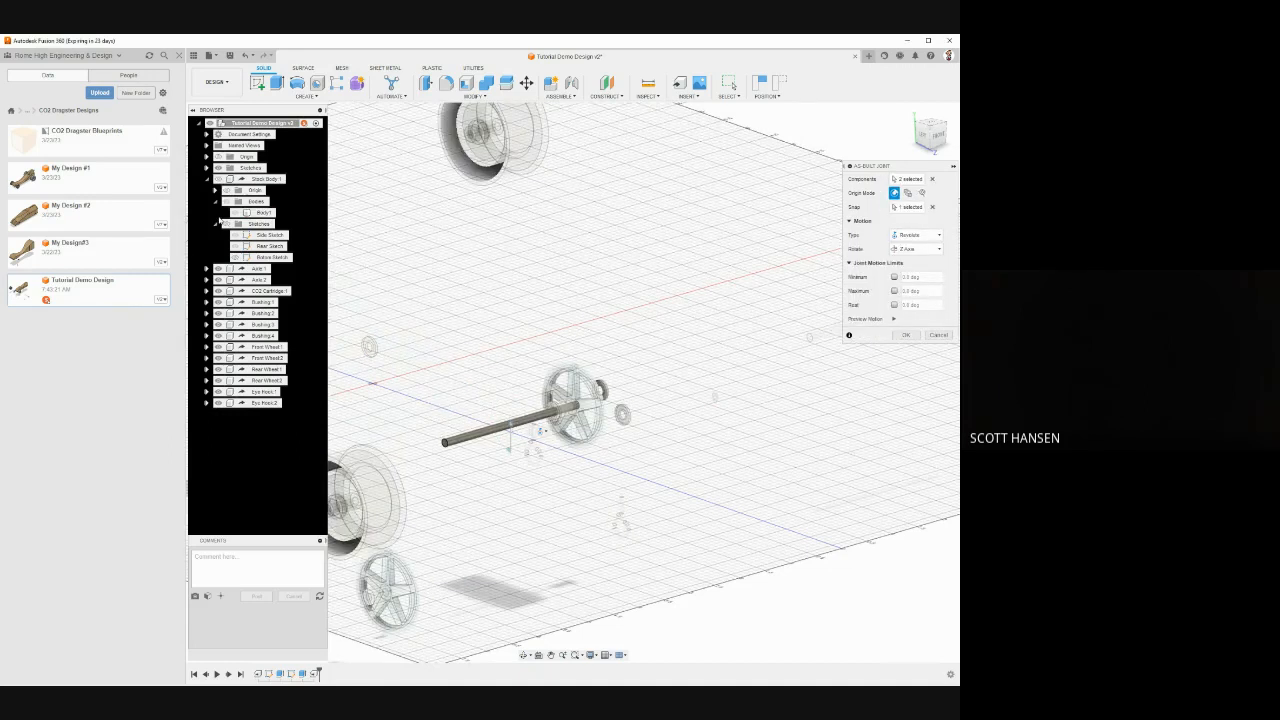
{"action": "left_click", "coordinate": [218, 180]}
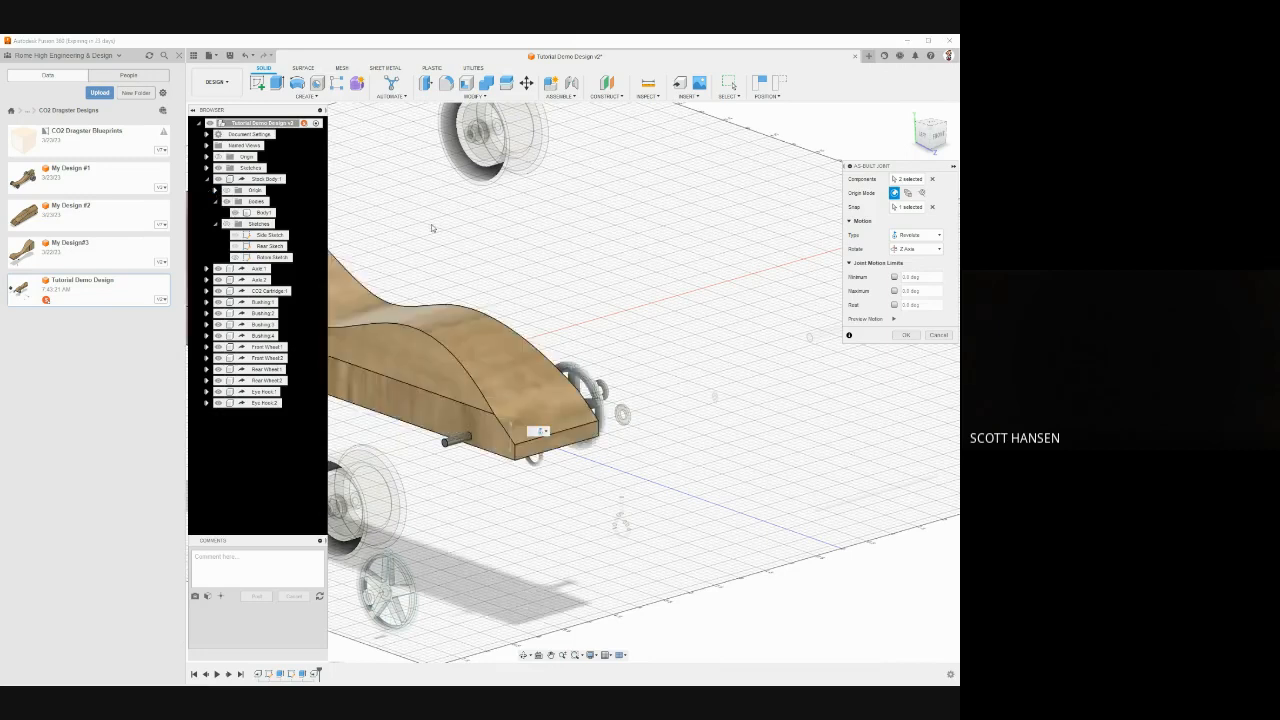
{"action": "middle_click_drag", "start_coordinate": [777, 273], "coordinate": [741, 263], "text": "shift"}
{"action": "left_click", "coordinate": [904, 334]}
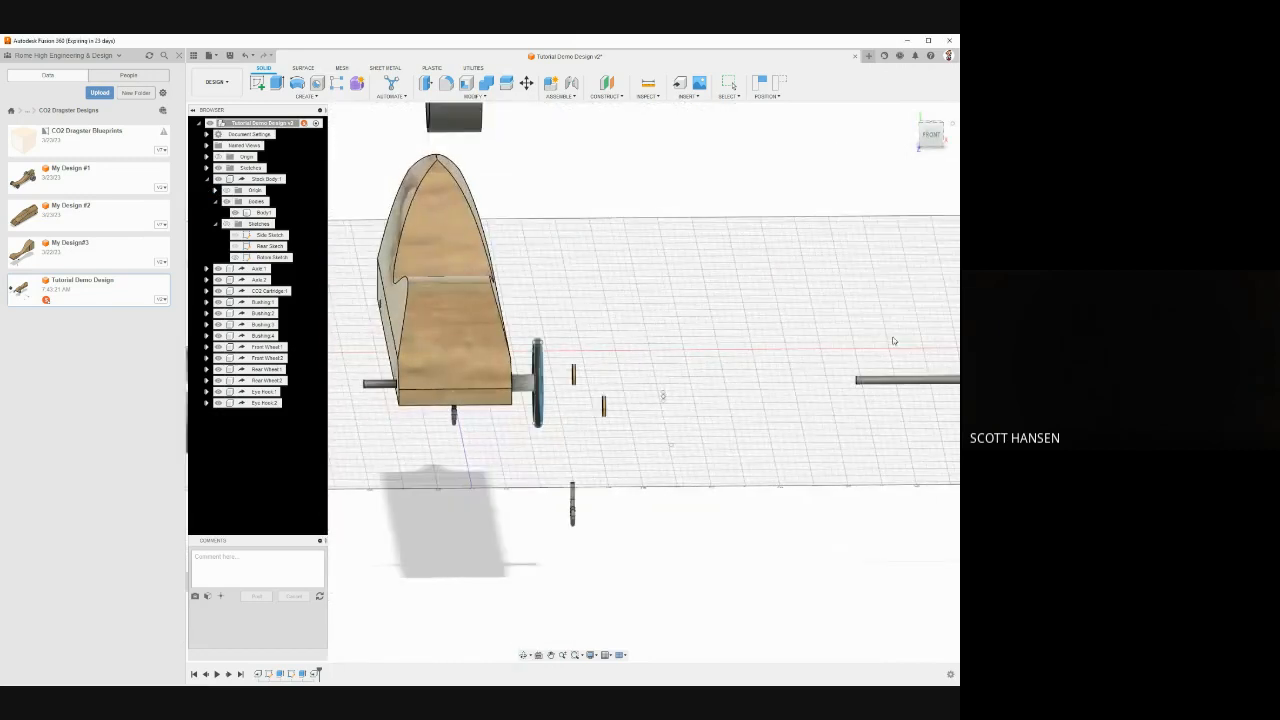
Create an as-built joint with the motion type Rigid between the bushing in the front axle hole and the stock body
{"action": "scroll", "coordinate": [610, 368], "scroll_direction": "up", "scroll_amount": 5}
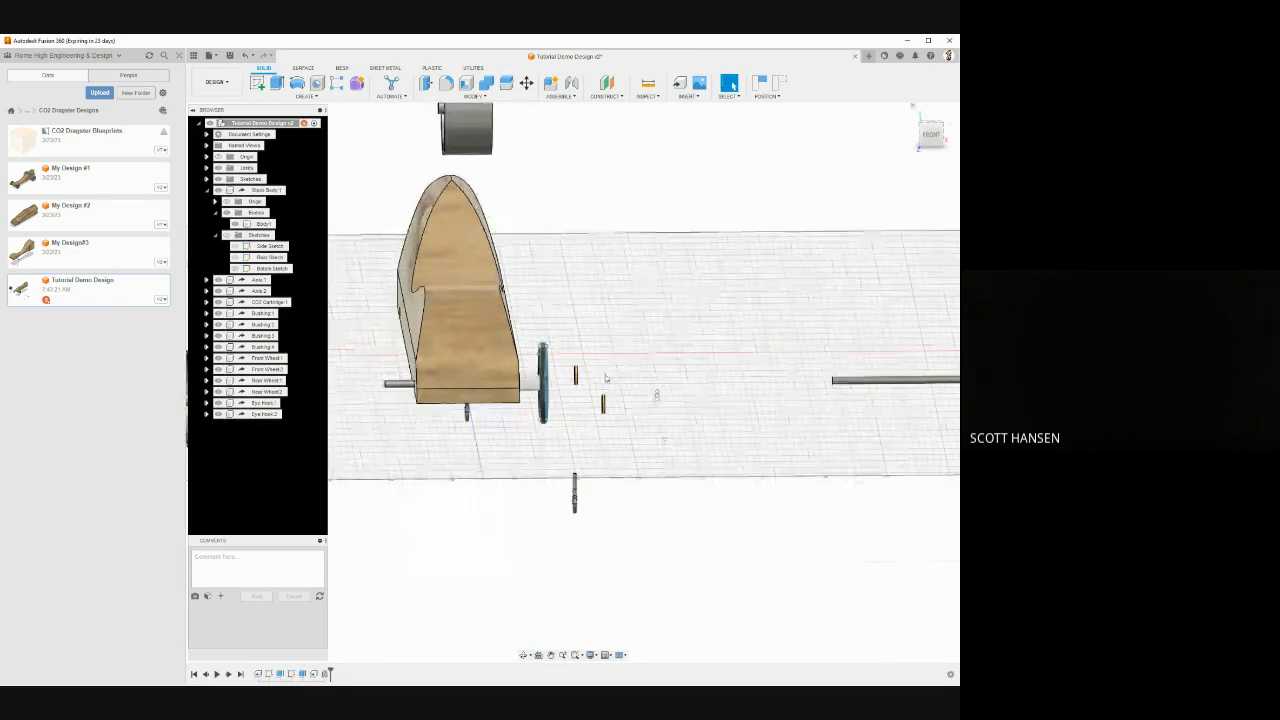
{"action": "mouse_move", "coordinate": [610, 368]}
{"action": "middle_mouse_down", "text": "shift"}
{"action": "mouse_move", "coordinate": [623, 361]}
{"action": "mouse_move", "coordinate": [626, 376]}
{"action": "middle_mouse_up", "text": "shift"}
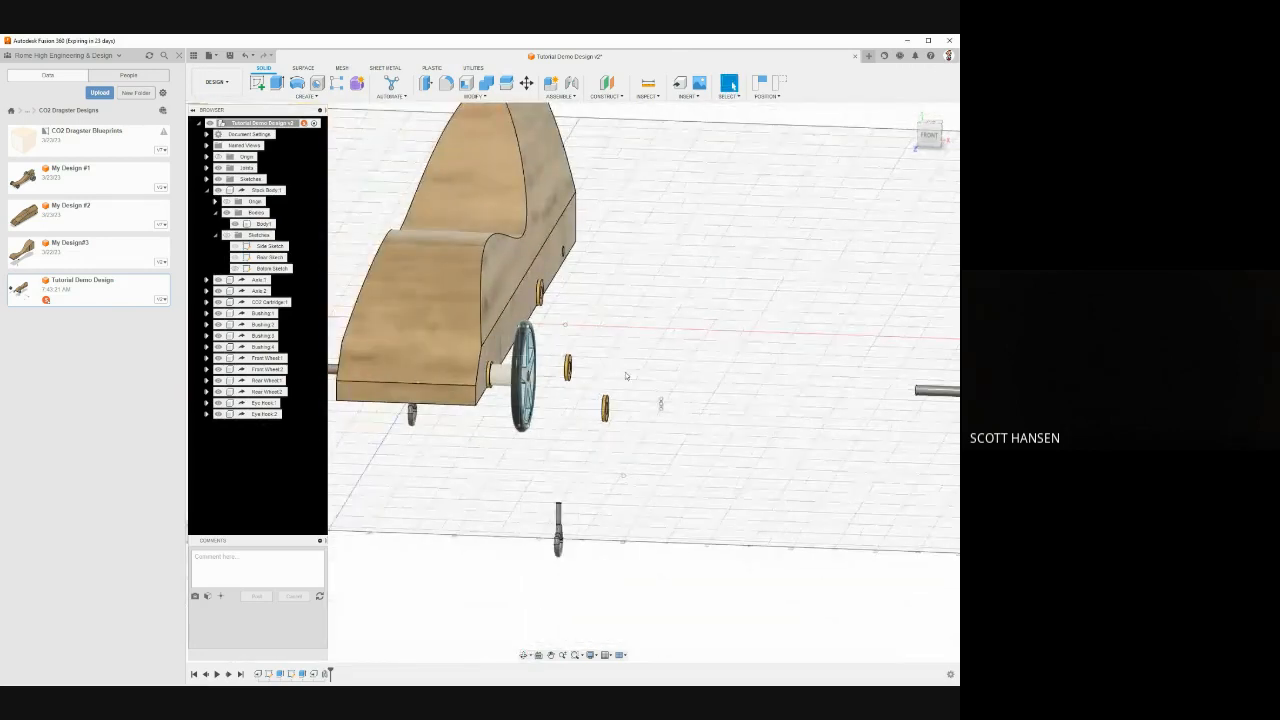
{"action": "left_click", "coordinate": [559, 95]}
{"action": "left_click", "coordinate": [575, 128]}
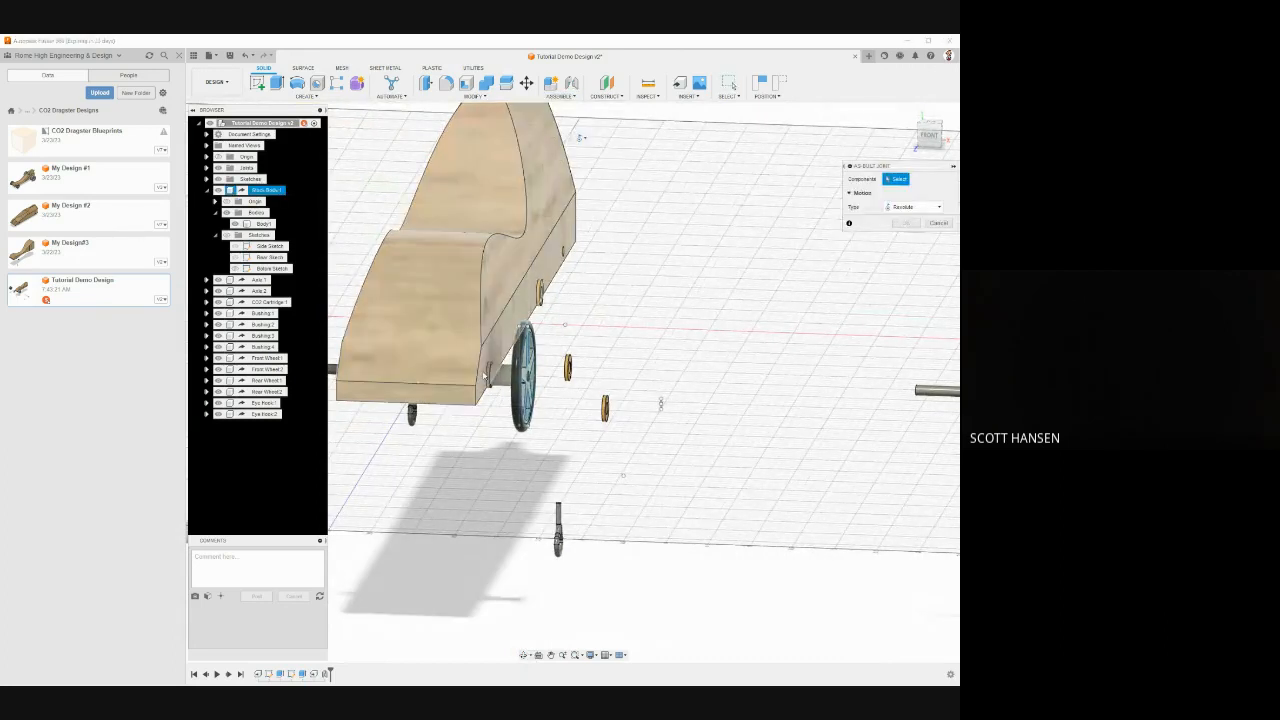
{"action": "left_click", "coordinate": [488, 380]}
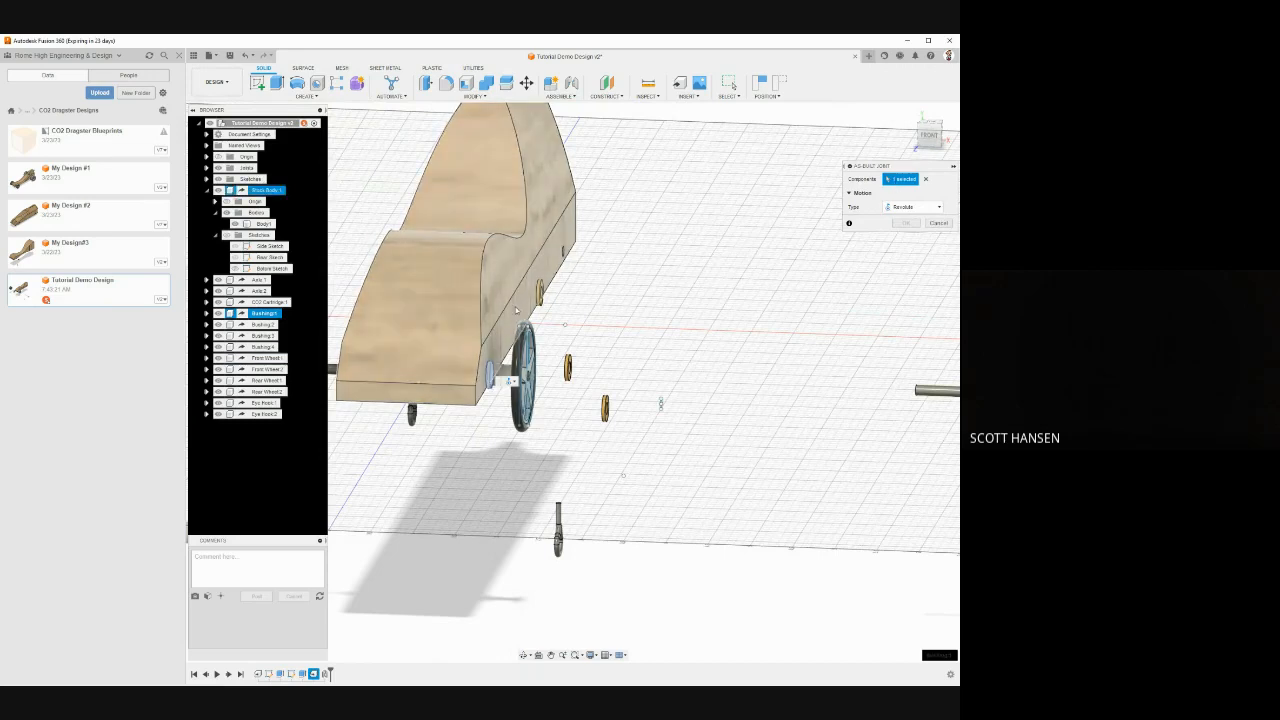
{"action": "left_click", "coordinate": [541, 273]}
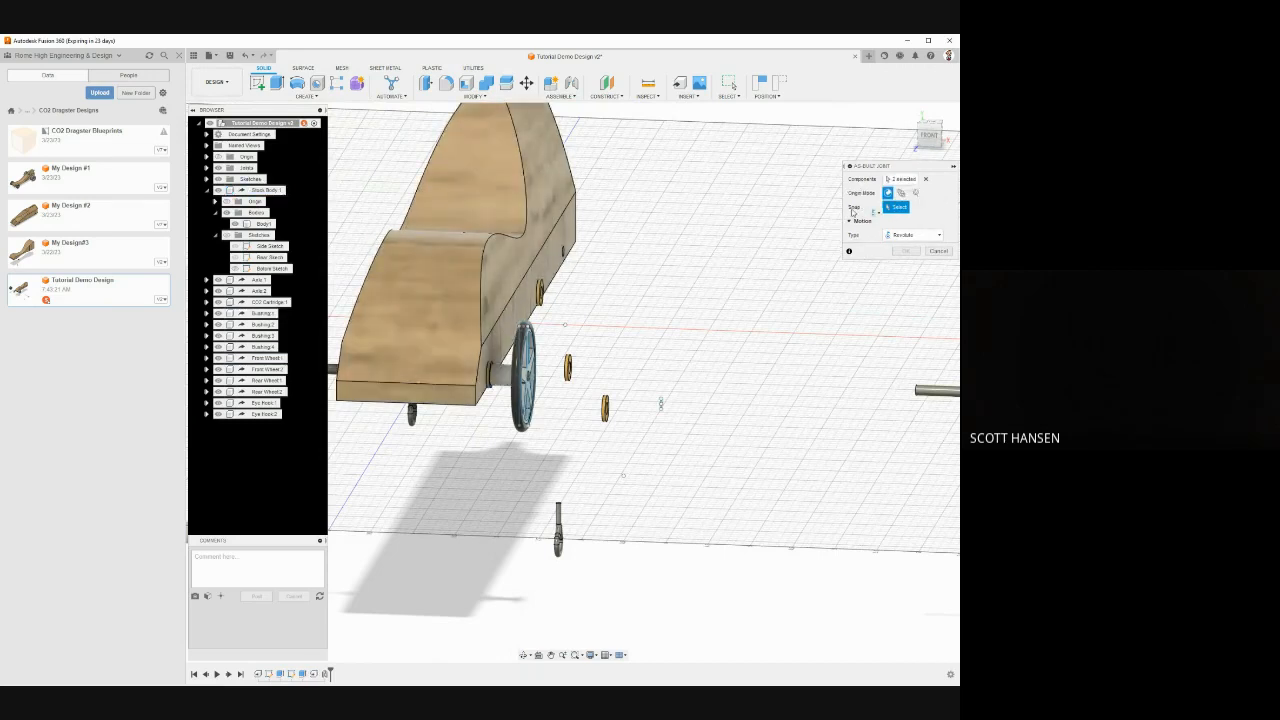
{"action": "left_click", "coordinate": [912, 234]}
{"action": "left_click", "coordinate": [888, 256]}
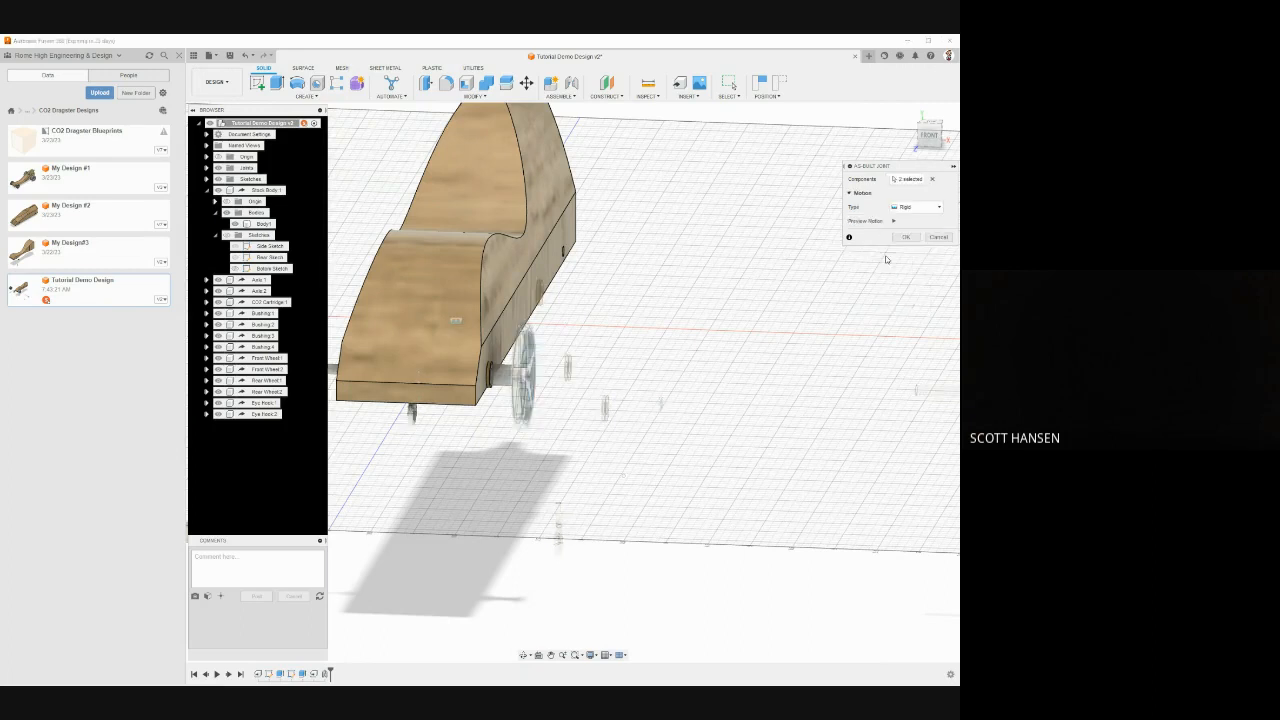
{"action": "left_click", "coordinate": [915, 238]}
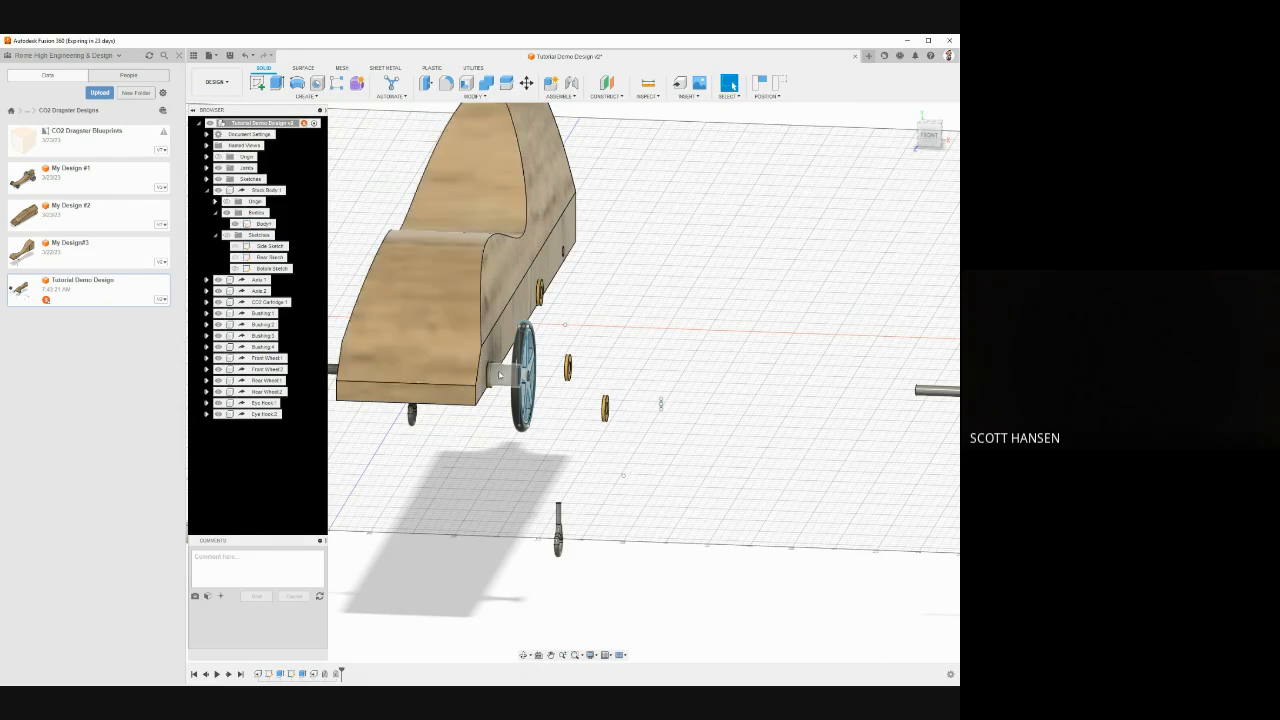
Create a rigid as-built joint between the mounted front wheel and the front axle
{"action": "left_click", "coordinate": [500, 373]}
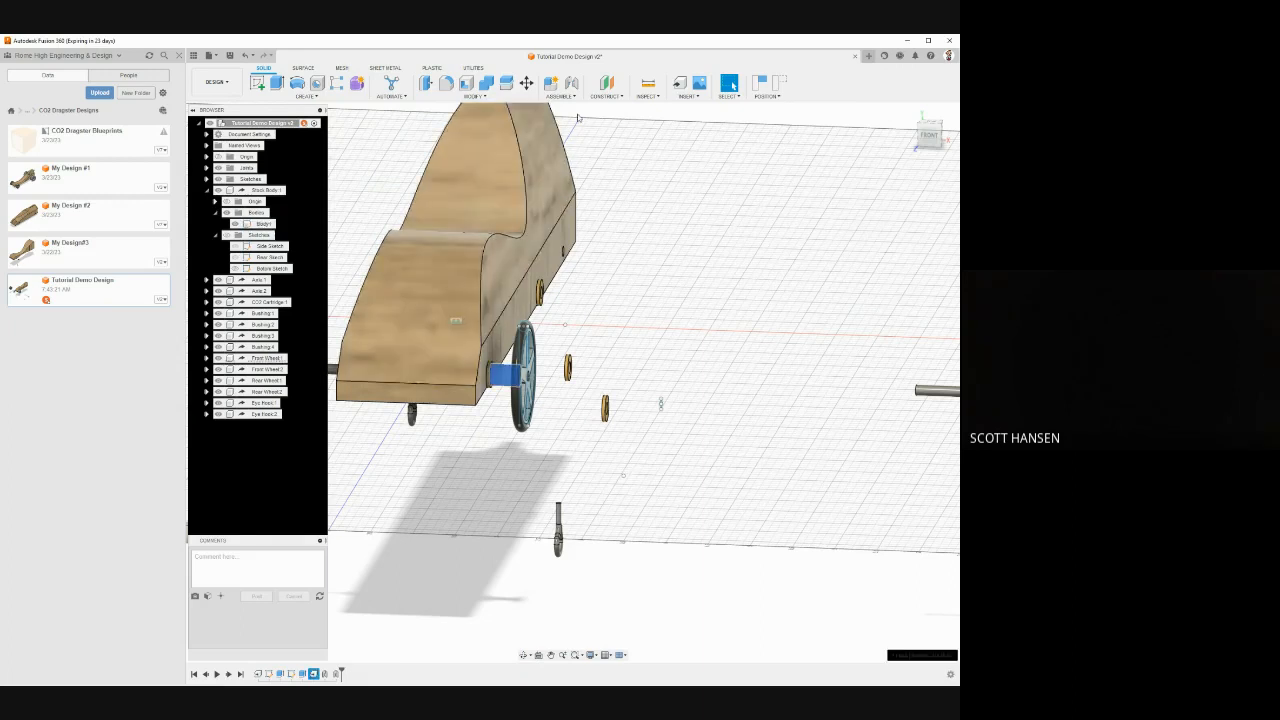
{"action": "left_click", "coordinate": [560, 90]}
{"action": "left_click", "coordinate": [558, 156]}
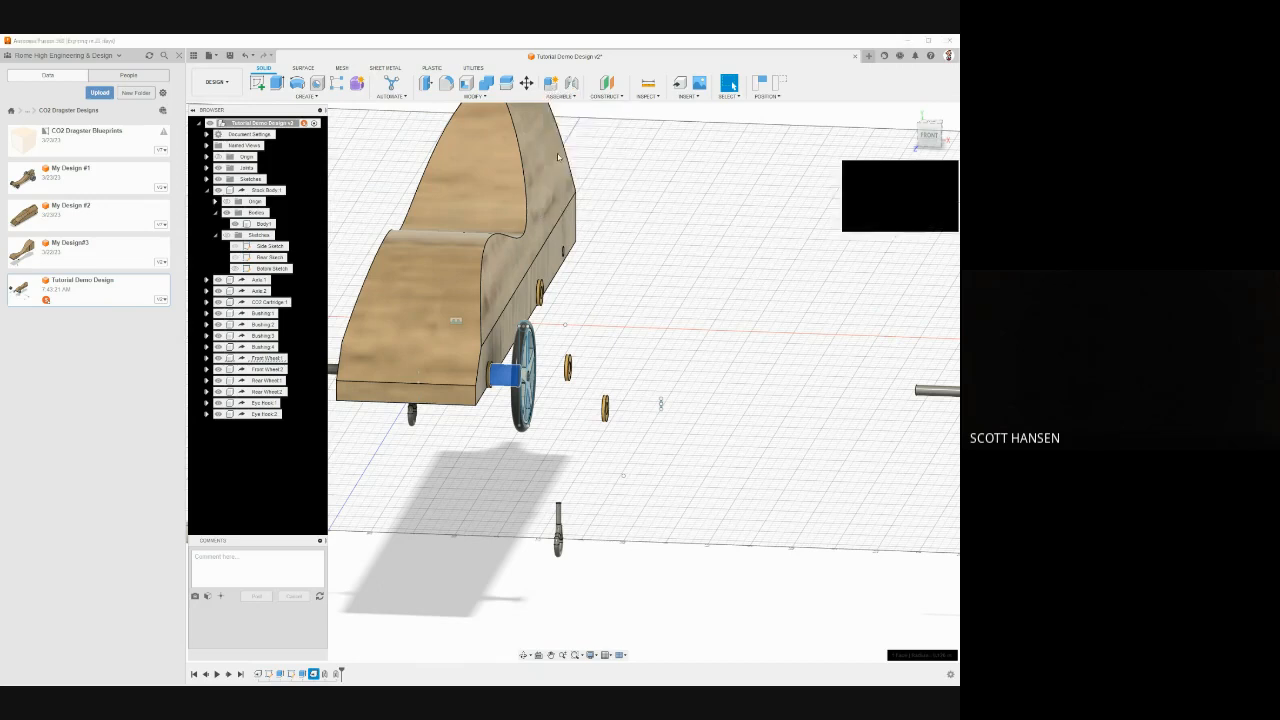
{"action": "left_click", "coordinate": [342, 369]}
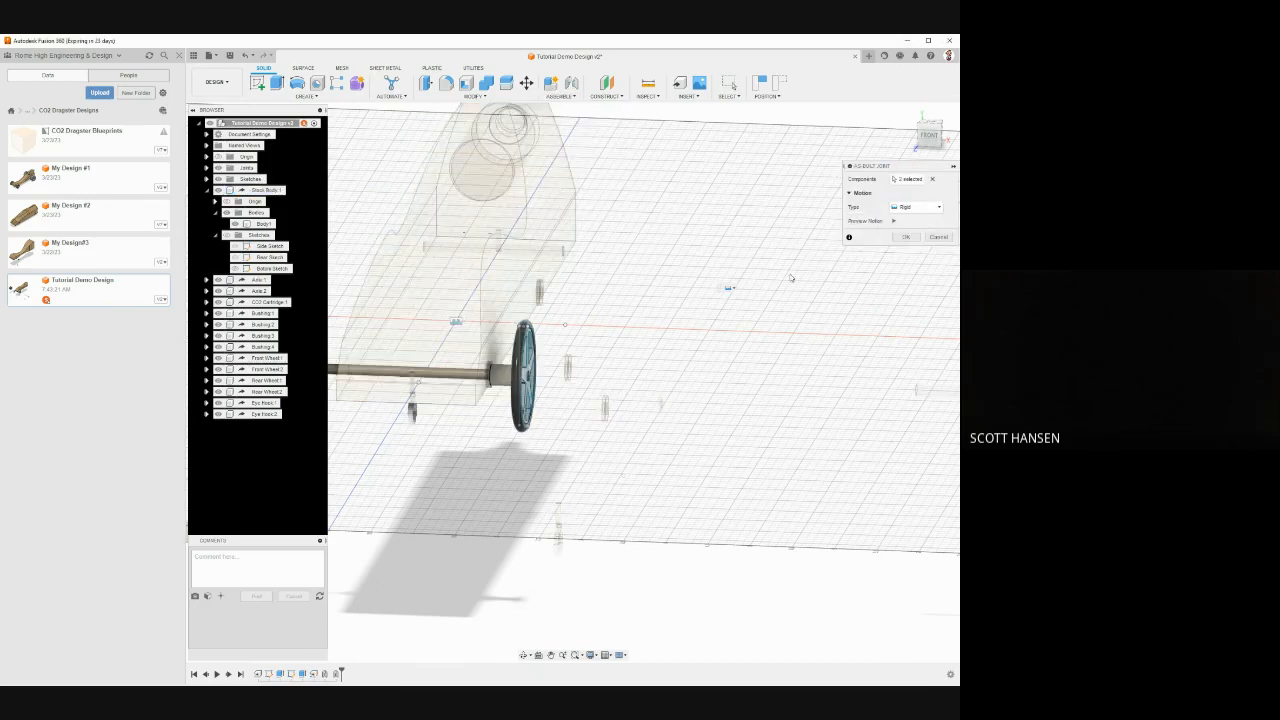
{"action": "left_click", "coordinate": [915, 207]}
{"action": "left_click", "coordinate": [915, 207]}
{"action": "left_click", "coordinate": [926, 236]}
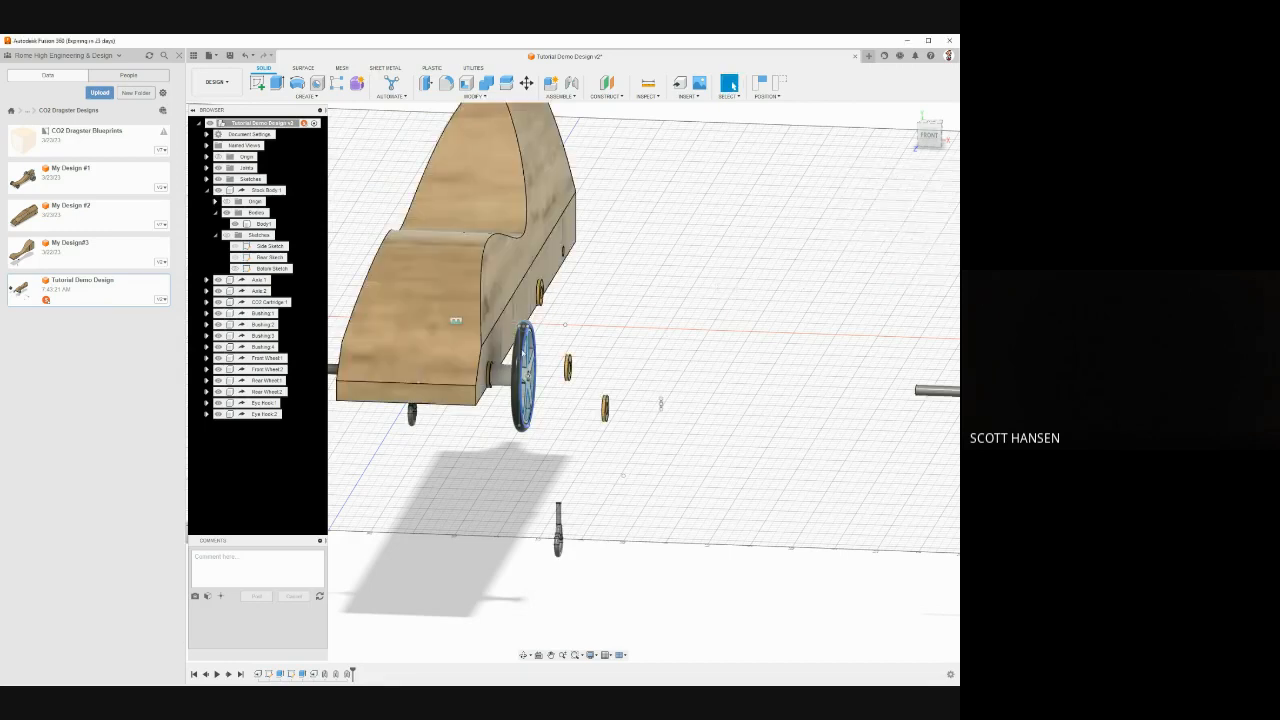
Check the front wheel, axle and bushing connections by shifting the car body slightly
{"action": "left_click", "coordinate": [529, 355]}
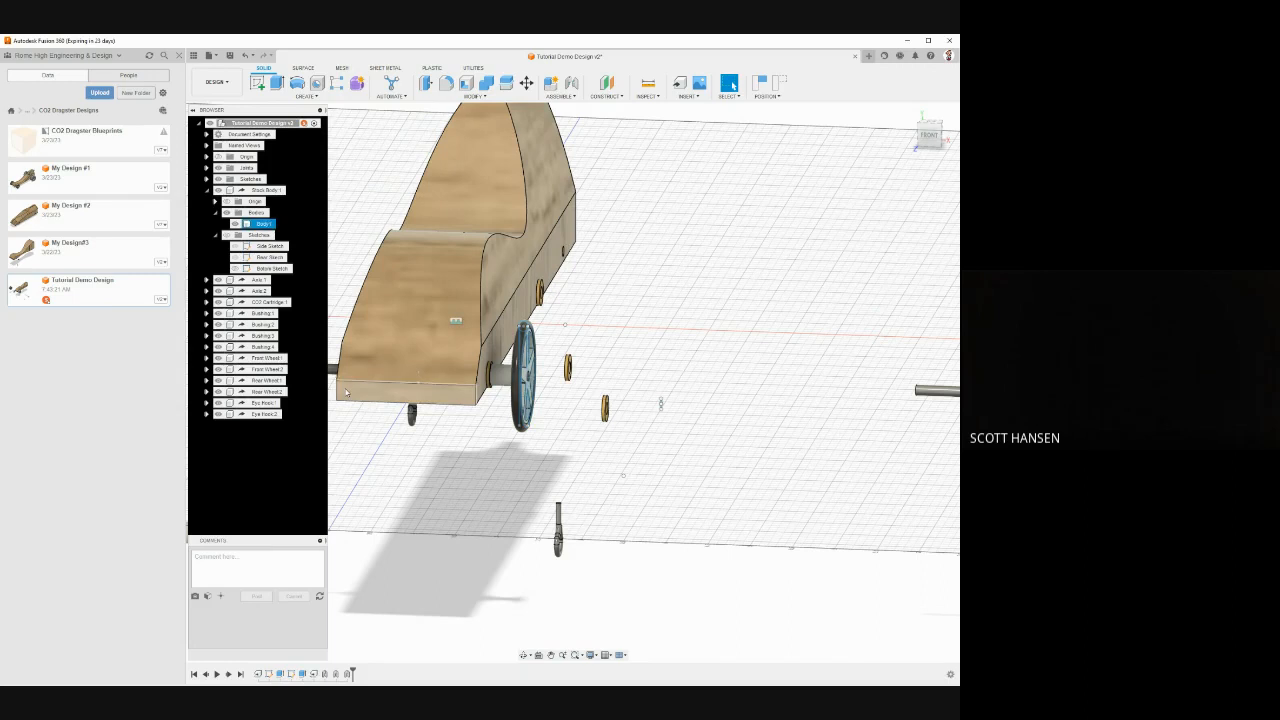
{"action": "left_click", "coordinate": [555, 380]}
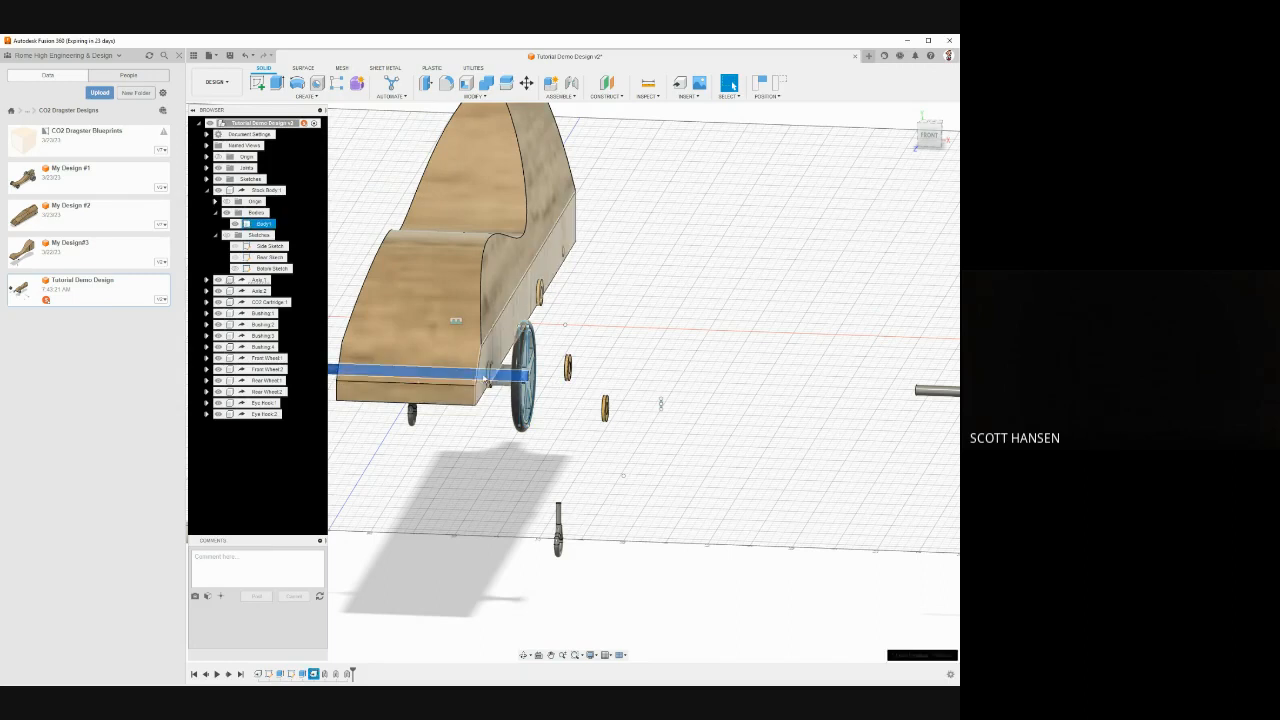
{"action": "middle_click_drag", "start_coordinate": [692, 345], "coordinate": [760, 390]}
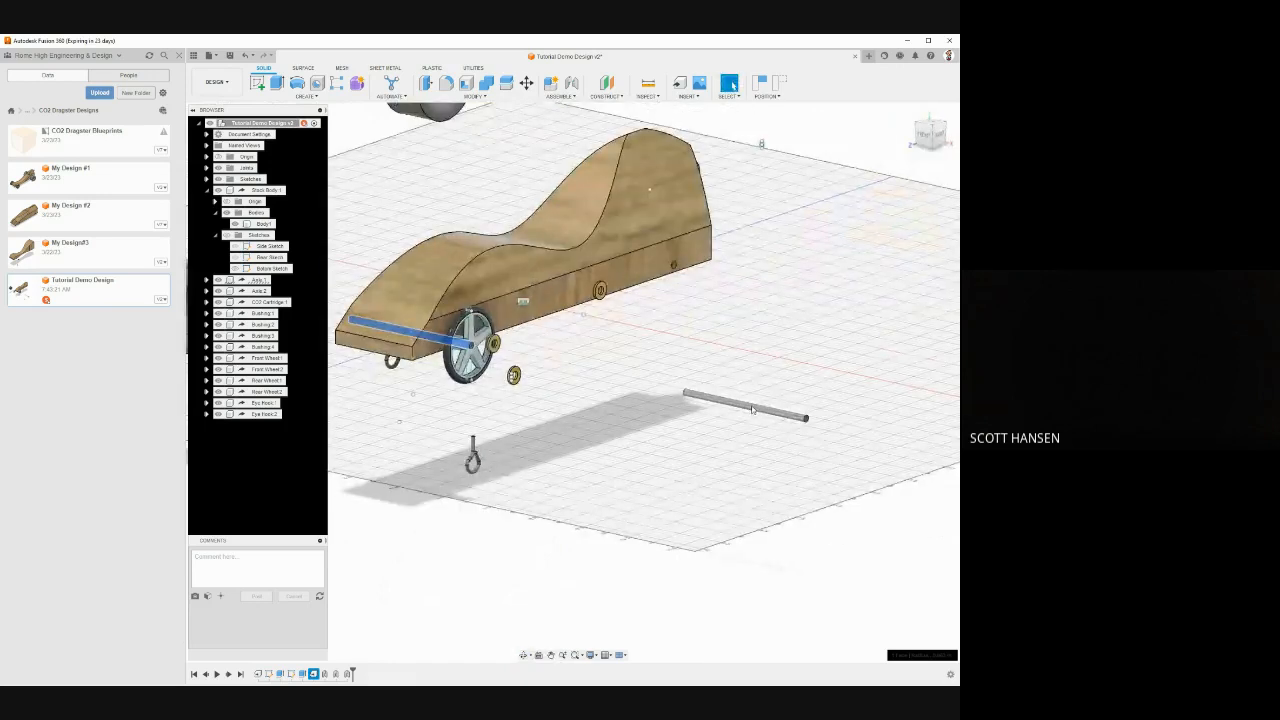
{"action": "left_click_drag", "start_coordinate": [753, 409], "coordinate": [748, 332]}
{"action": "left_click_drag", "start_coordinate": [592, 226], "coordinate": [575, 280]}
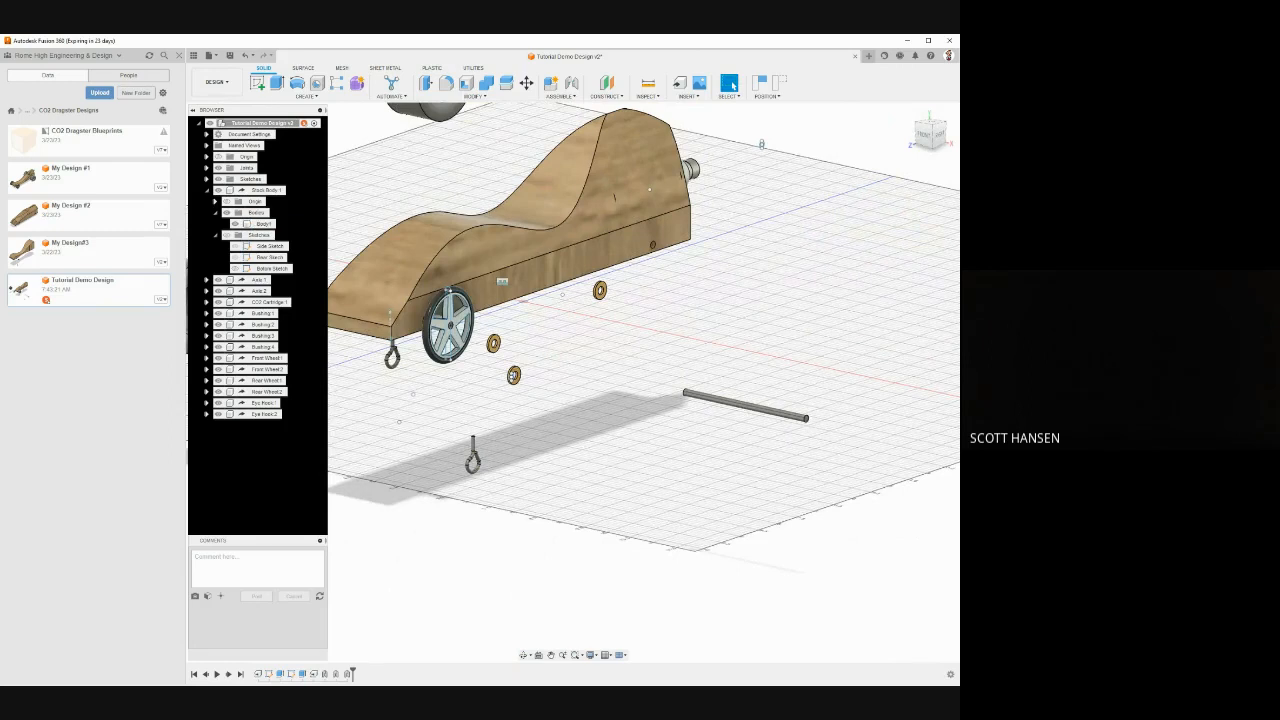
{"action": "left_click", "coordinate": [561, 96]}
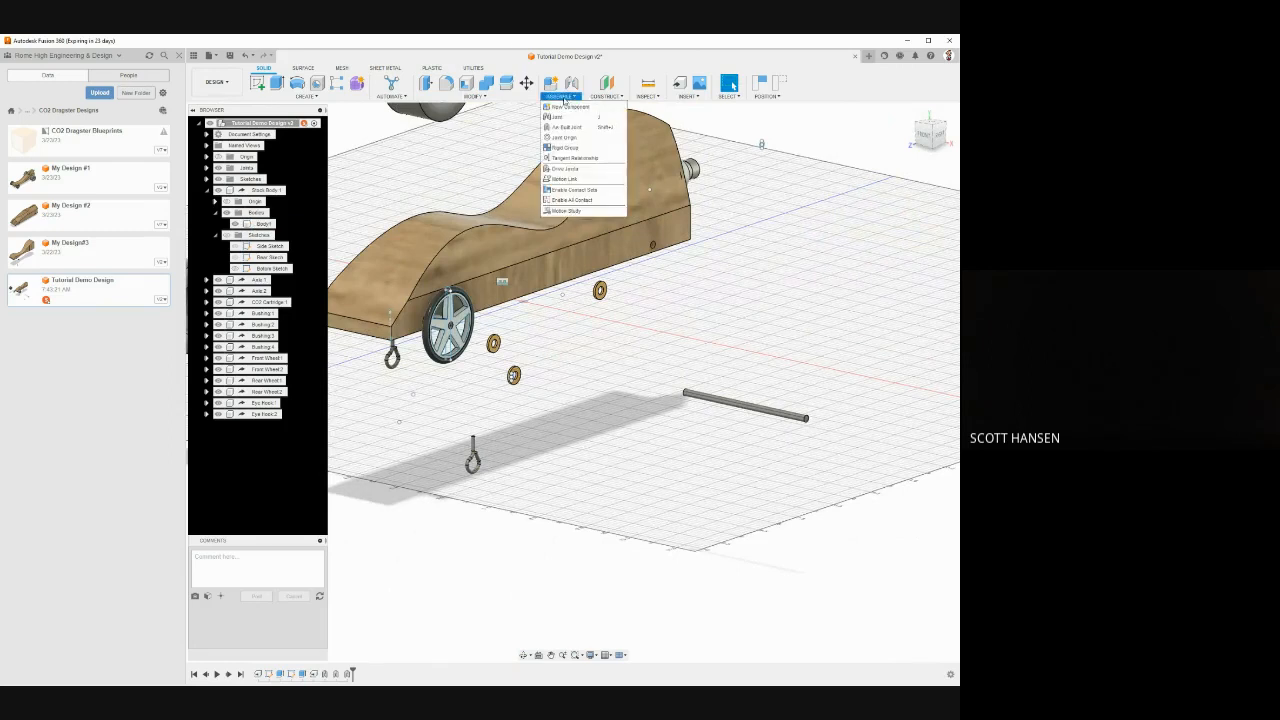
{"action": "left_click", "coordinate": [562, 117]}
{"action": "left_click", "coordinate": [745, 407]}
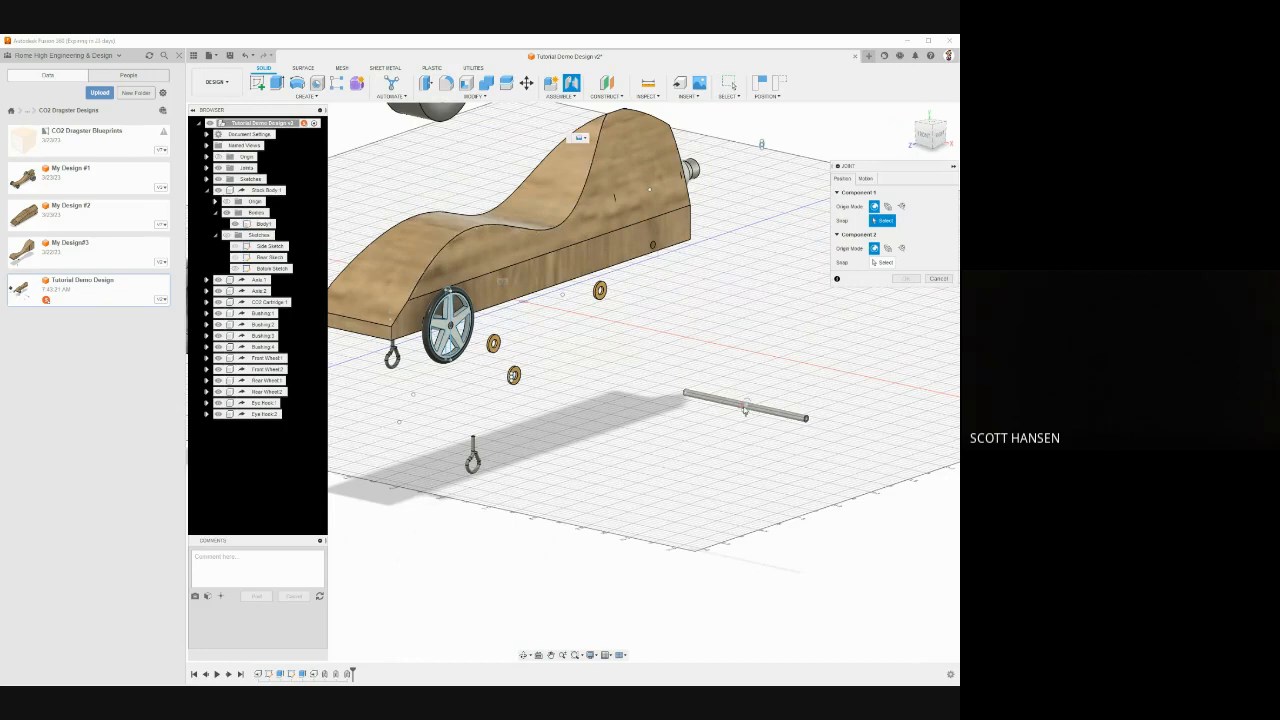
{"action": "scroll", "coordinate": [651, 247], "scroll_direction": "down", "scroll_amount": 2}
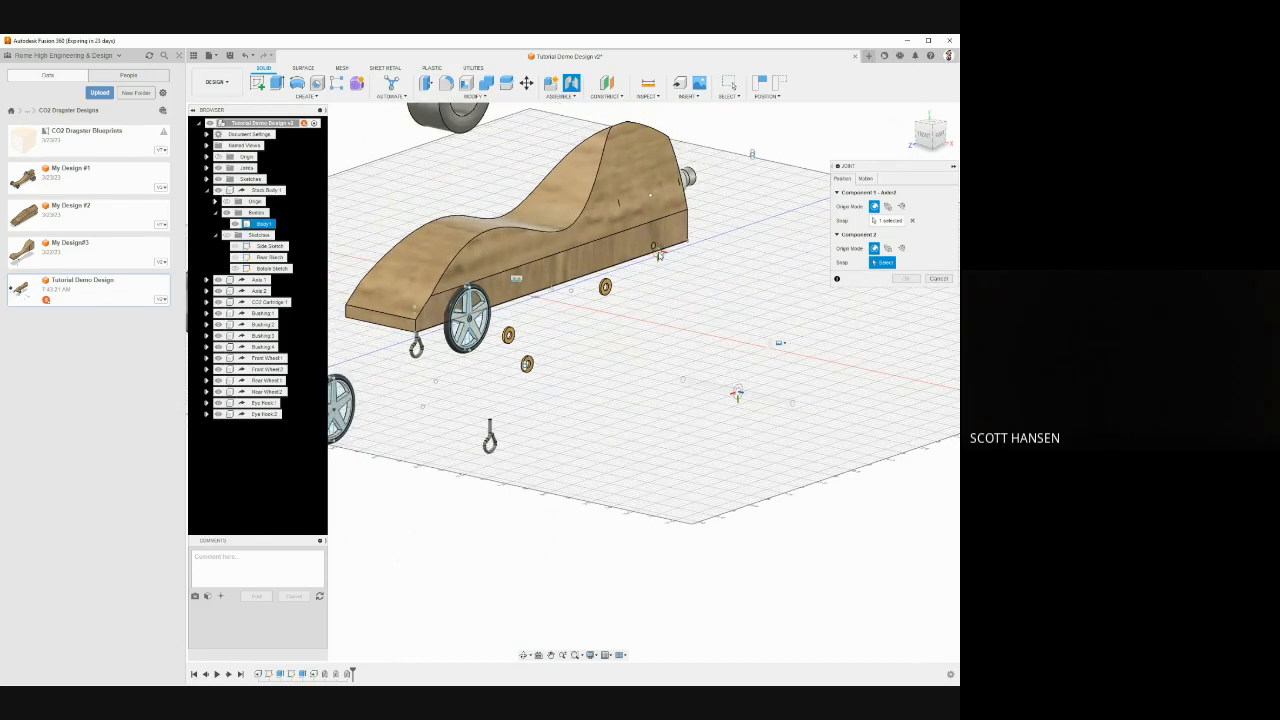
{"action": "scroll", "coordinate": [660, 253], "scroll_direction": "up", "scroll_amount": 5}
{"action": "middle_click_drag", "start_coordinate": [667, 259], "coordinate": [496, 266], "text": "shift"}
{"action": "scroll", "coordinate": [589, 291], "scroll_direction": "down", "scroll_amount": 2}
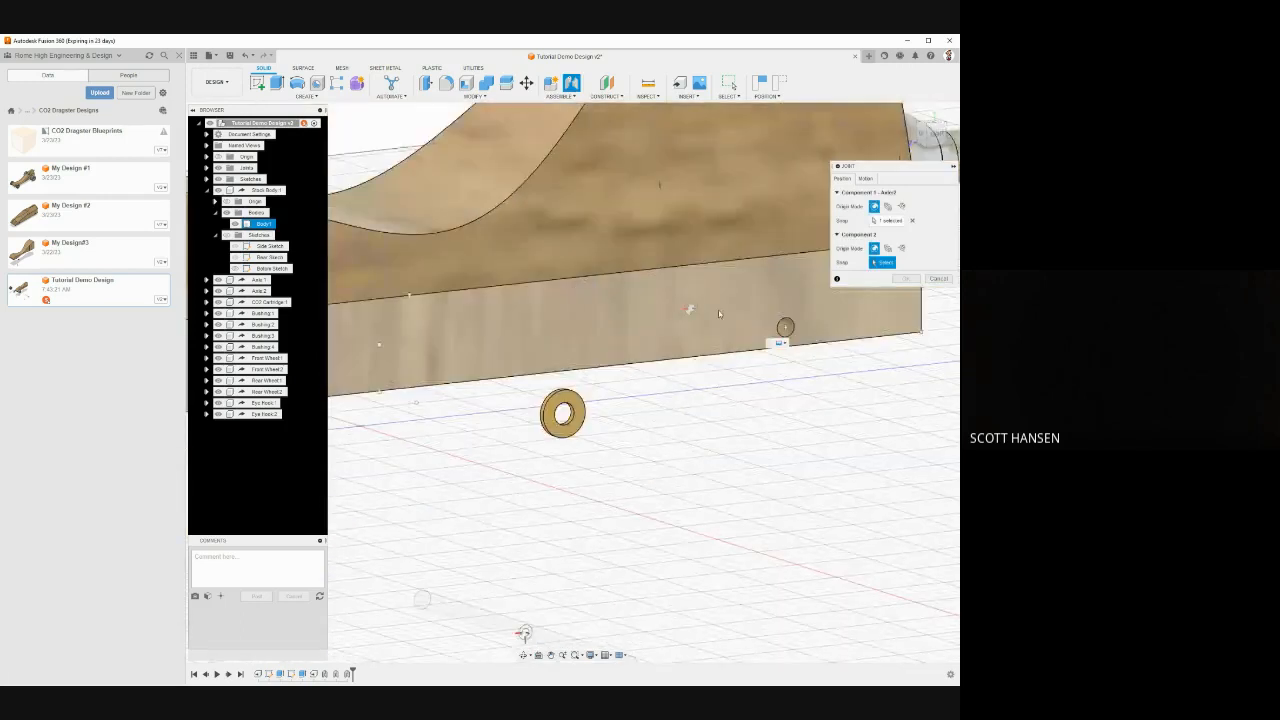
{"action": "middle_click_drag", "start_coordinate": [782, 328], "coordinate": [732, 329]}
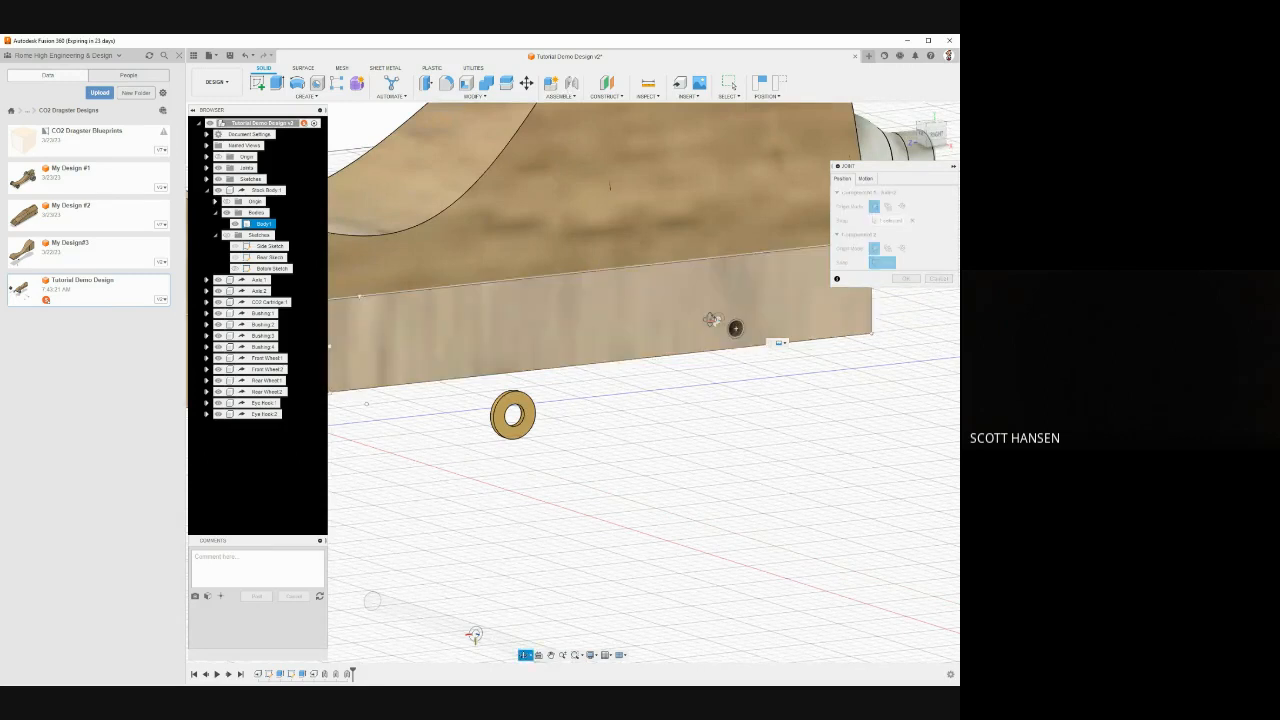
{"action": "middle_click_drag", "start_coordinate": [707, 319], "coordinate": [746, 381], "text": "shift"}
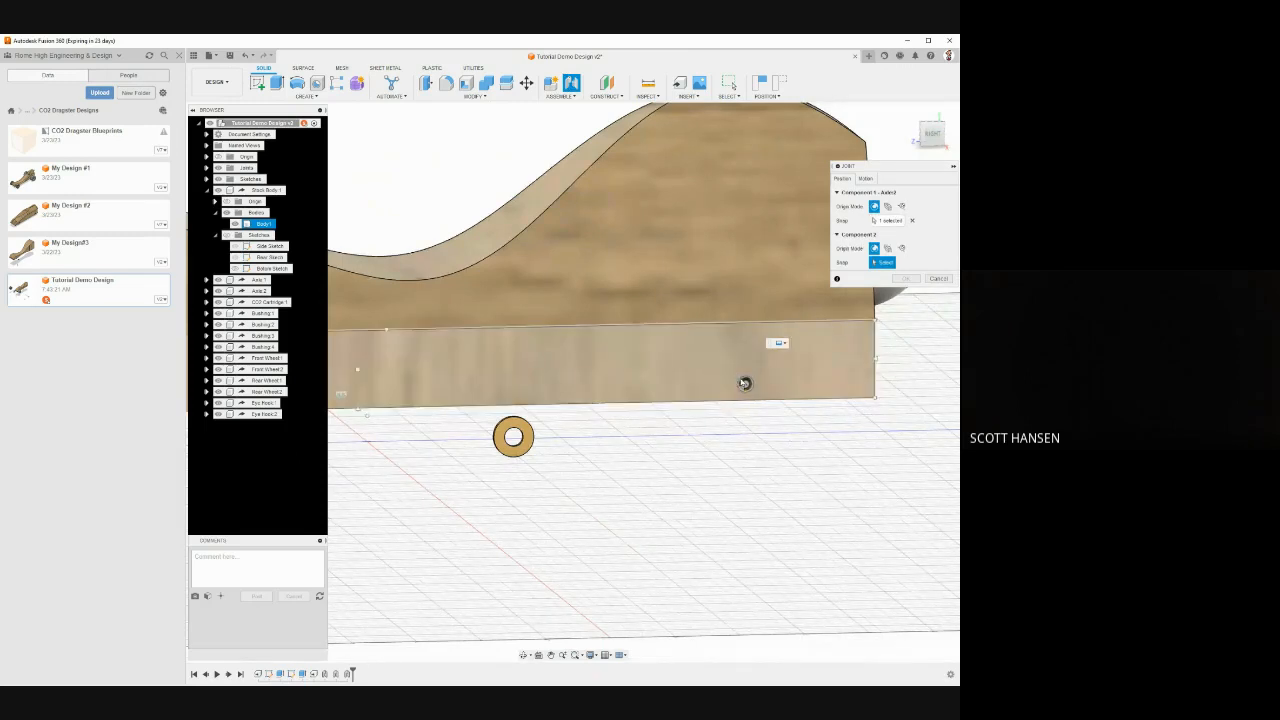
{"action": "scroll", "coordinate": [745, 383], "scroll_direction": "up", "scroll_amount": 6}
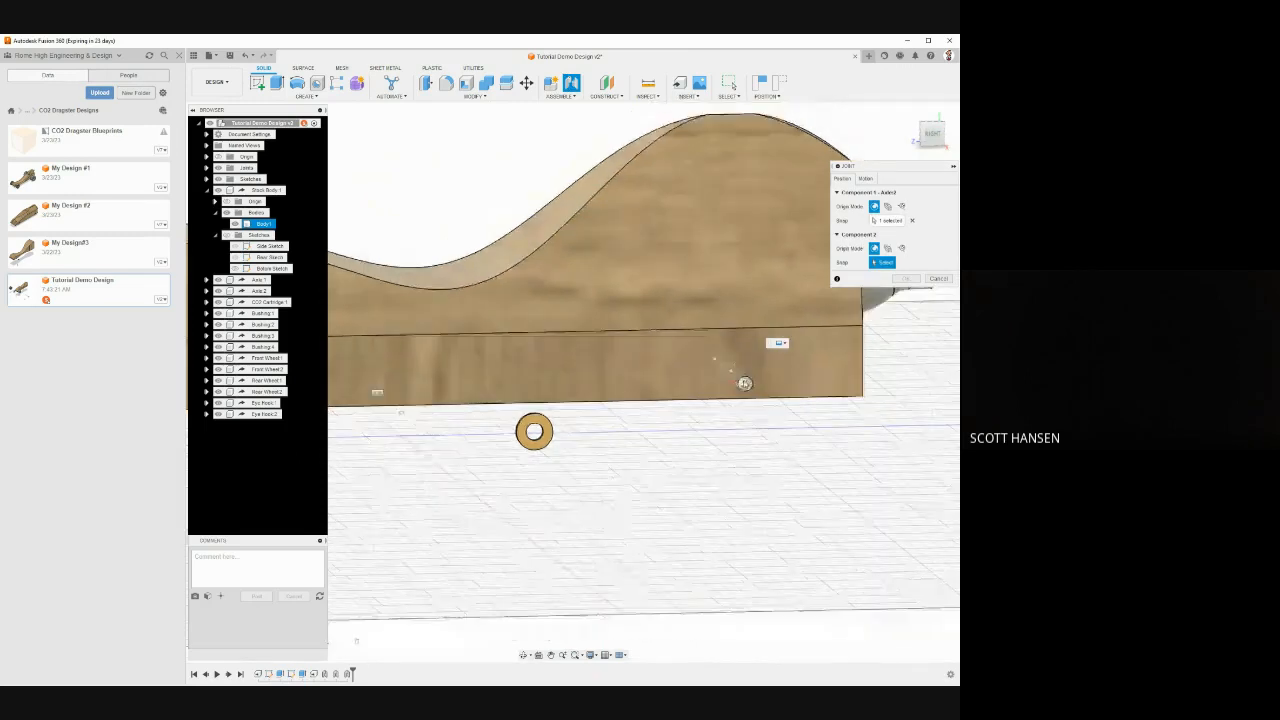
{"action": "middle_click_drag", "start_coordinate": [743, 383], "coordinate": [722, 421]}
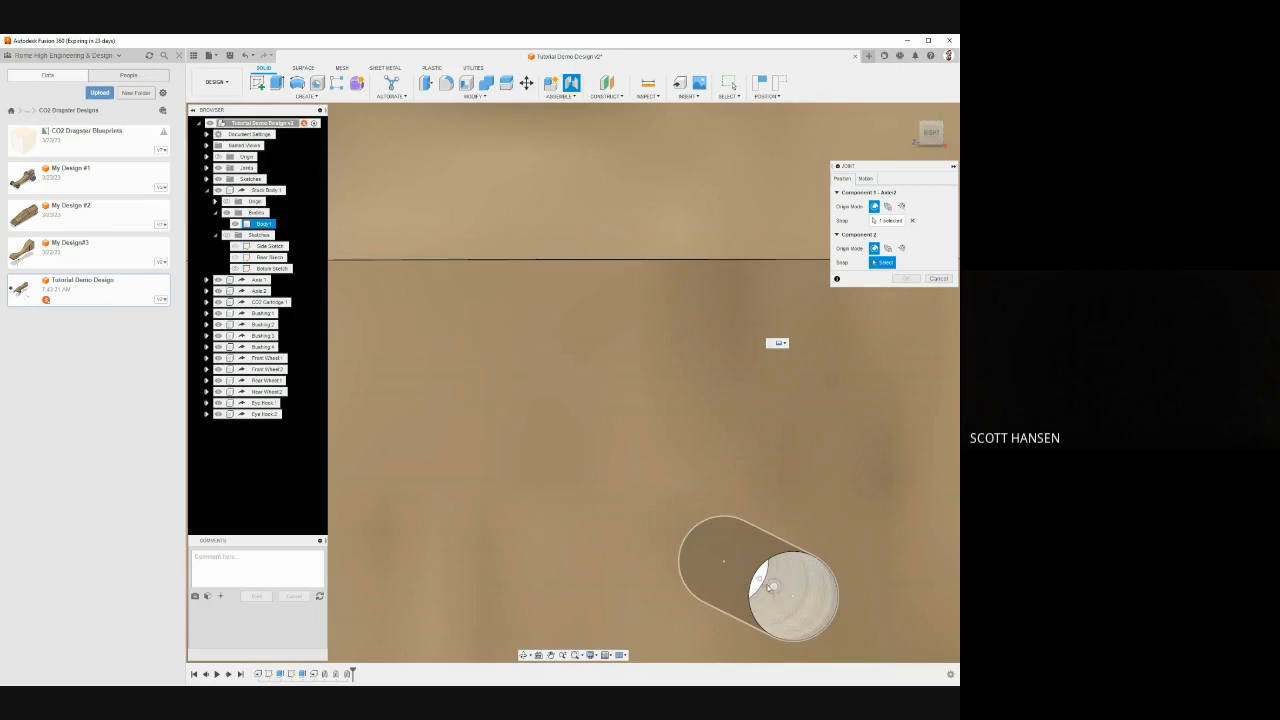
{"action": "left_click", "coordinate": [774, 591]}
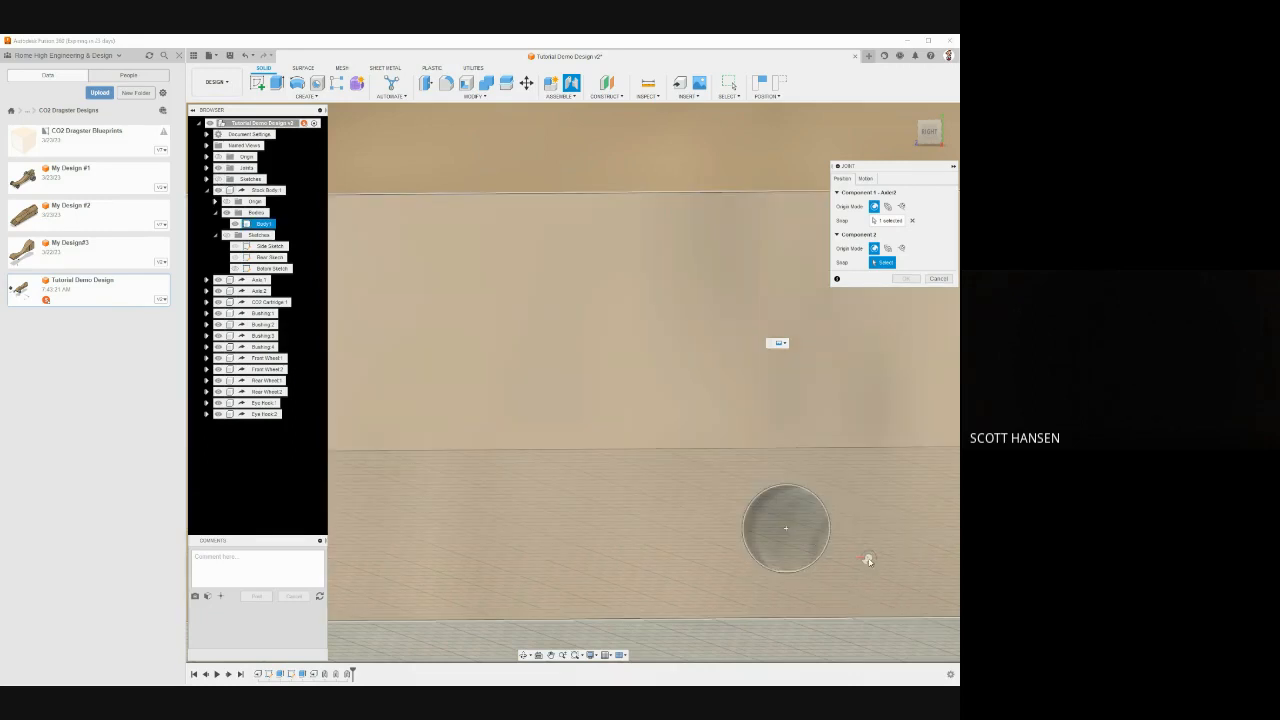
{"action": "left_click", "coordinate": [829, 545]}
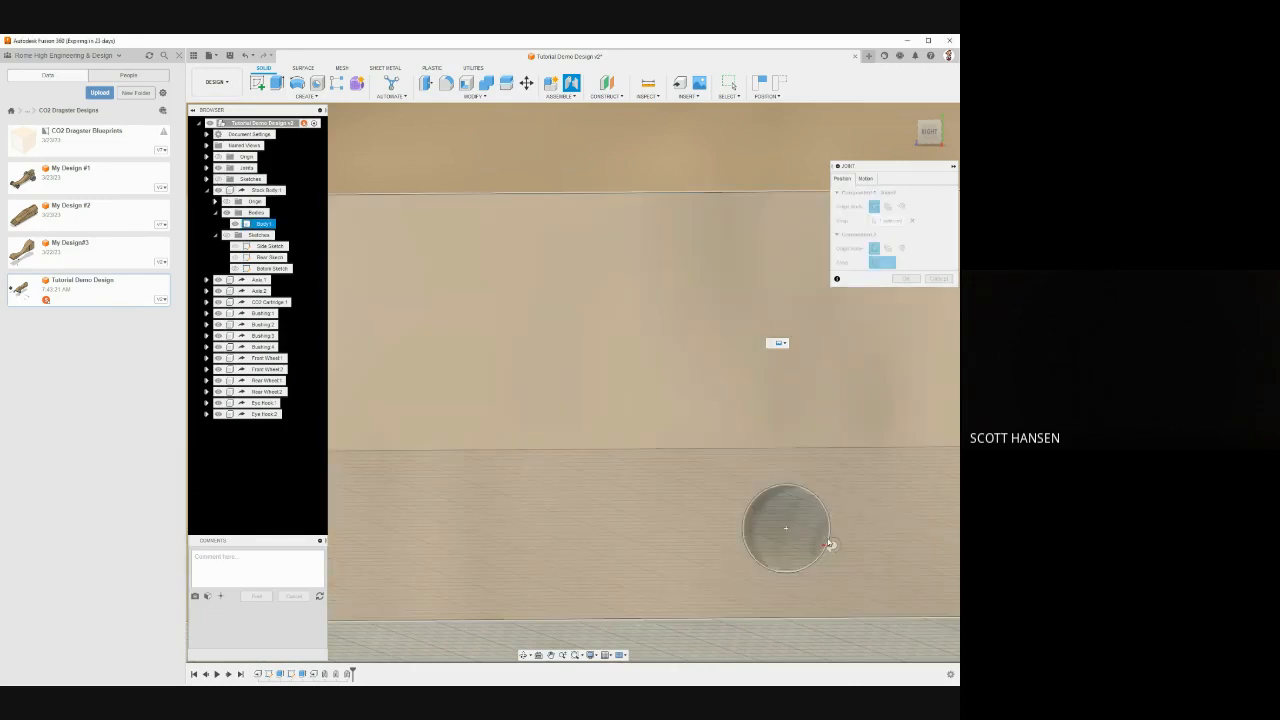
{"action": "middle_click_drag", "start_coordinate": [829, 545], "coordinate": [614, 480]}
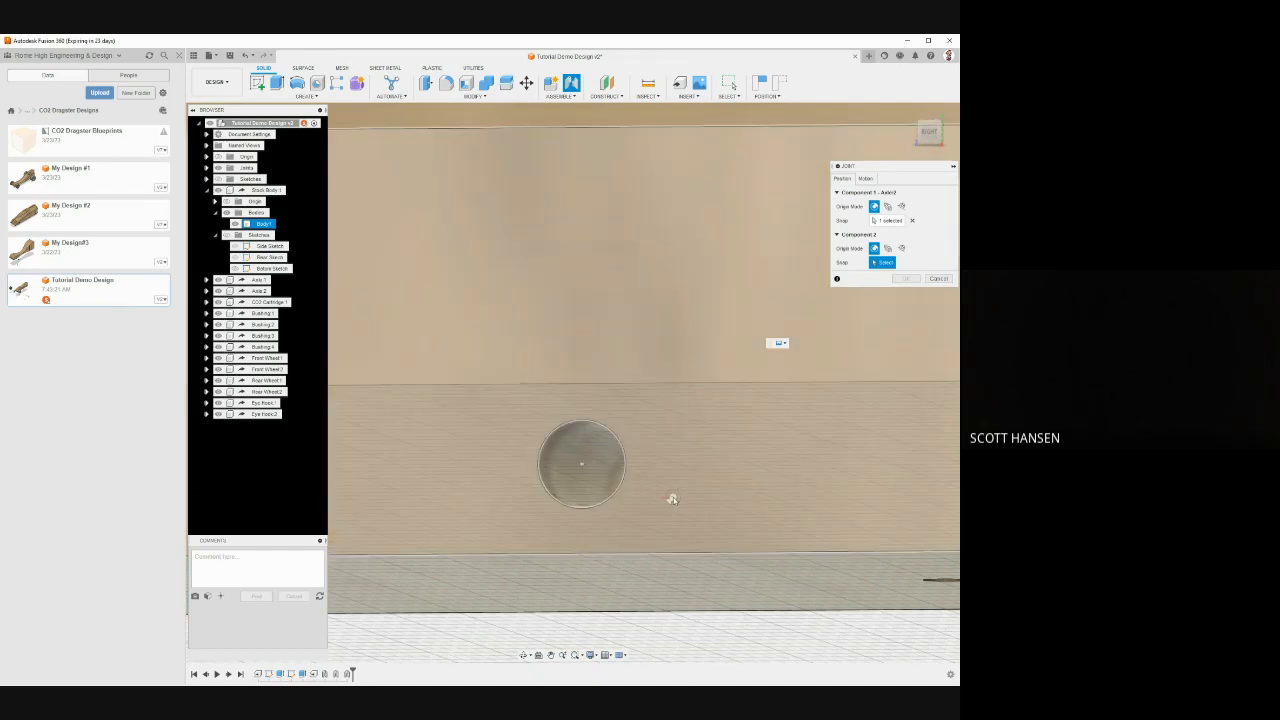
{"action": "left_click", "coordinate": [674, 499]}
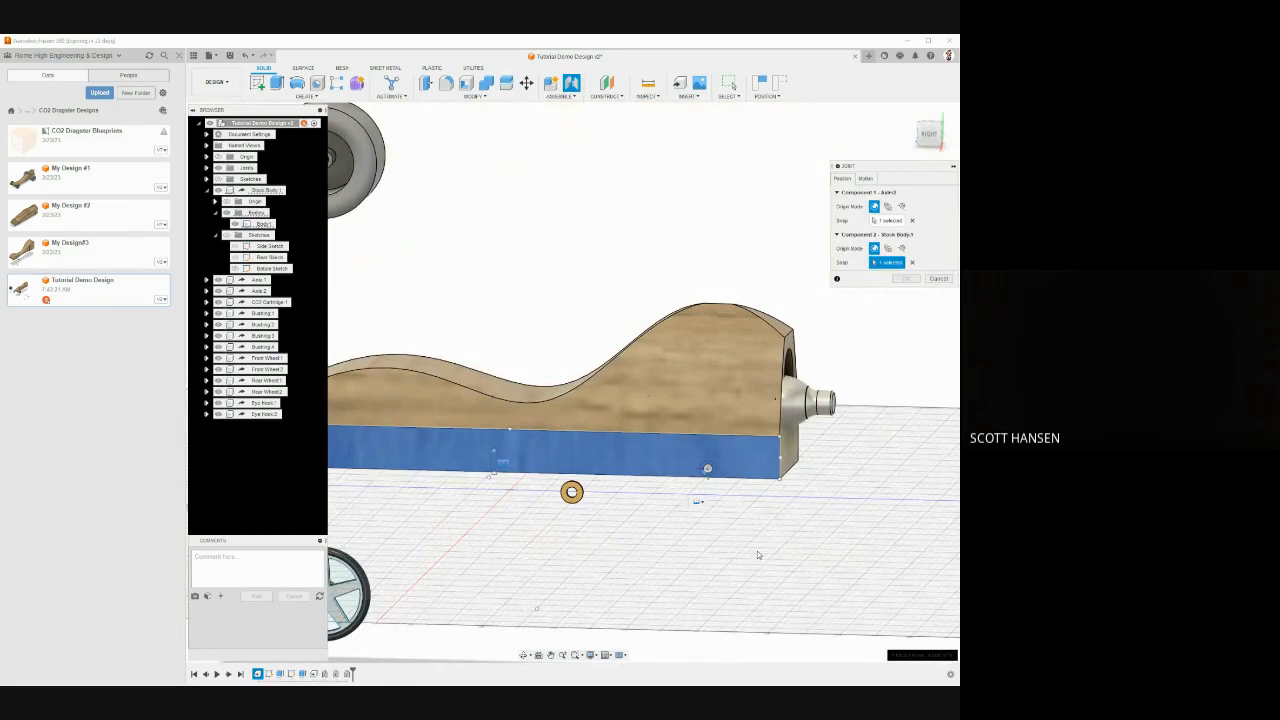
{"action": "middle_click_drag", "start_coordinate": [758, 555], "coordinate": [690, 545], "text": "shift"}
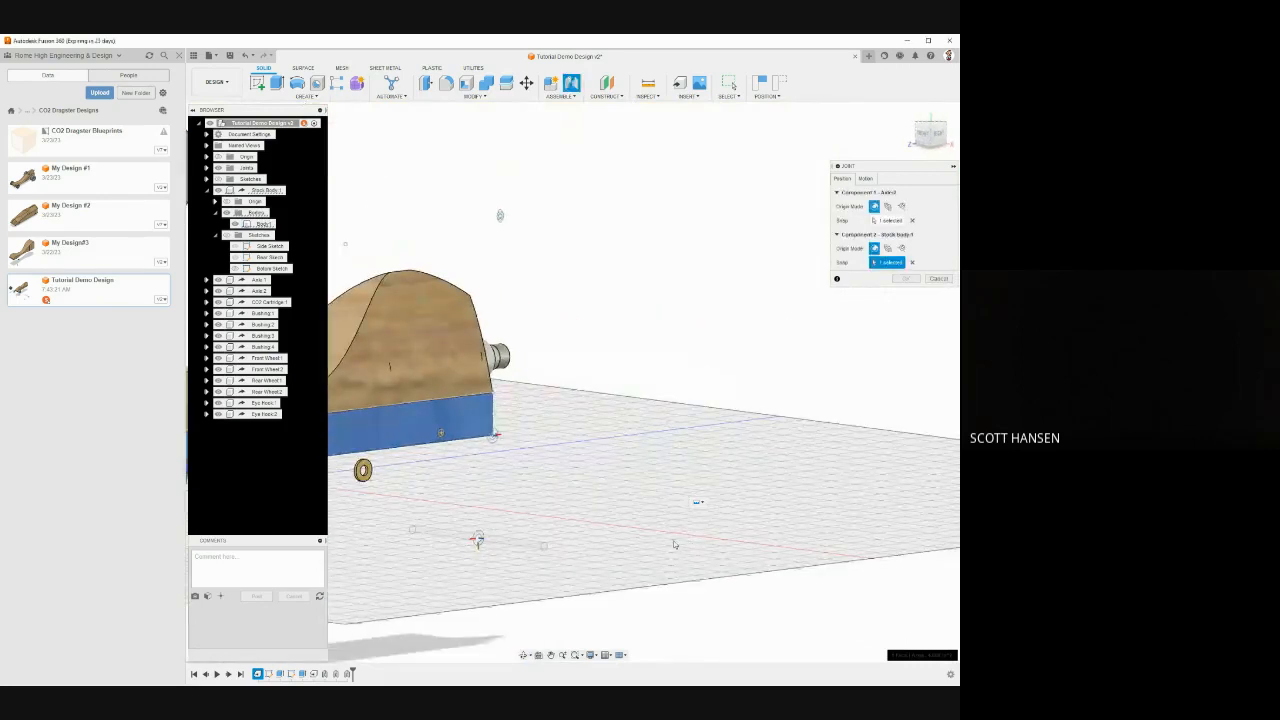
{"action": "left_click", "coordinate": [865, 178]}
{"action": "left_click", "coordinate": [885, 192]}
{"action": "left_click", "coordinate": [884, 215]}
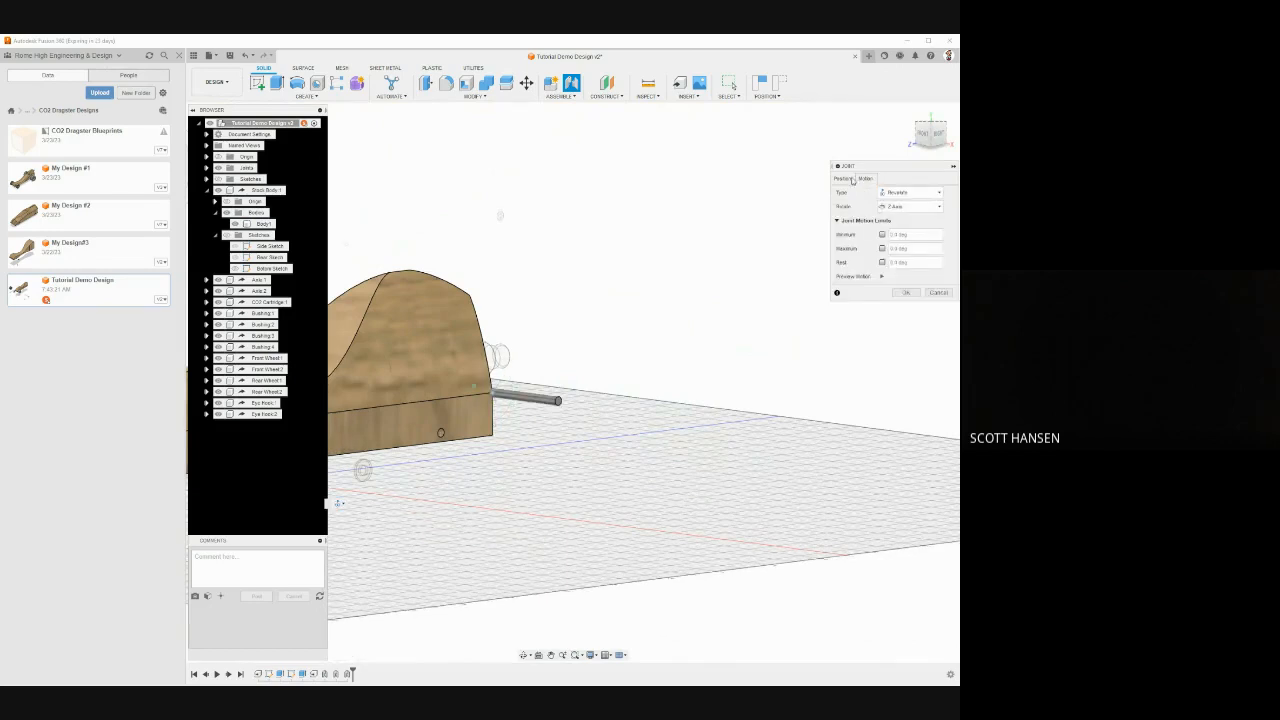
{"action": "key", "text": "Escape"}
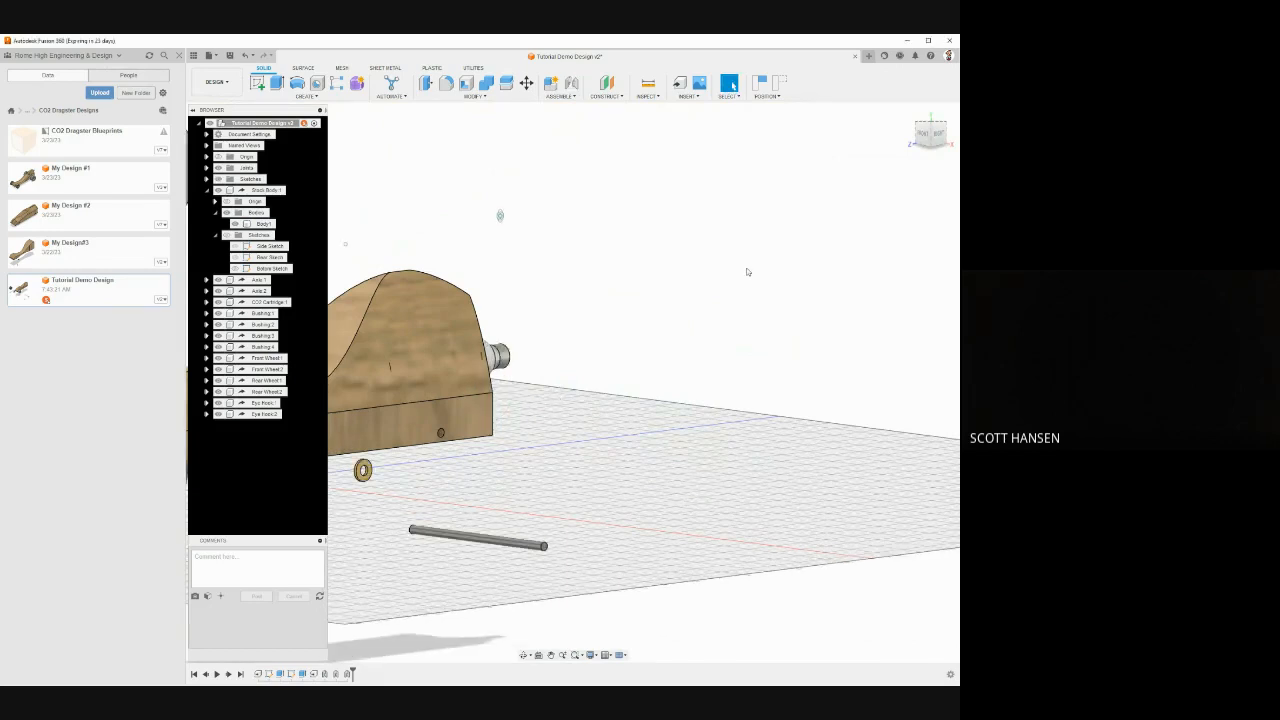
Start a joint that snaps the stock body's rear axle hole to the loose second axle, reselecting the hole as Component 1
{"action": "left_click_drag", "start_coordinate": [485, 543], "coordinate": [540, 462]}
{"action": "middle_click_drag", "start_coordinate": [578, 440], "coordinate": [603, 446], "text": "shift"}
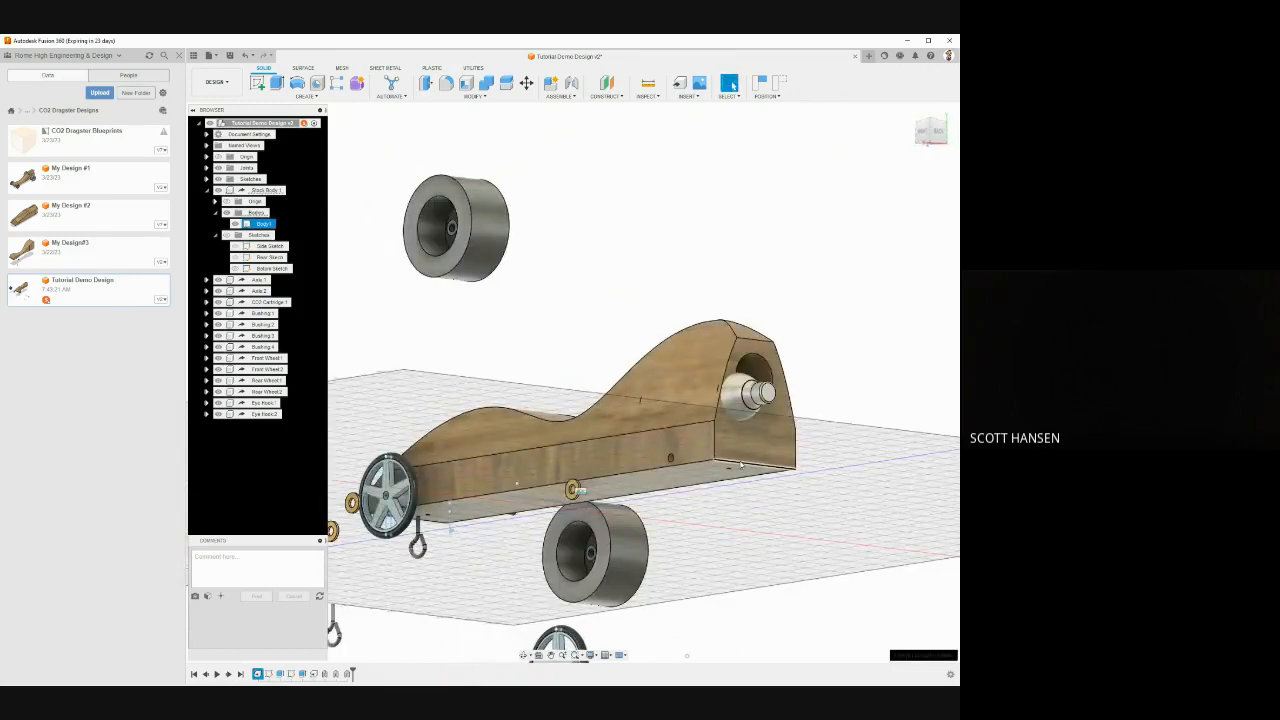
{"action": "middle_click_drag", "start_coordinate": [737, 518], "coordinate": [708, 472]}
{"action": "key", "text": "j"}
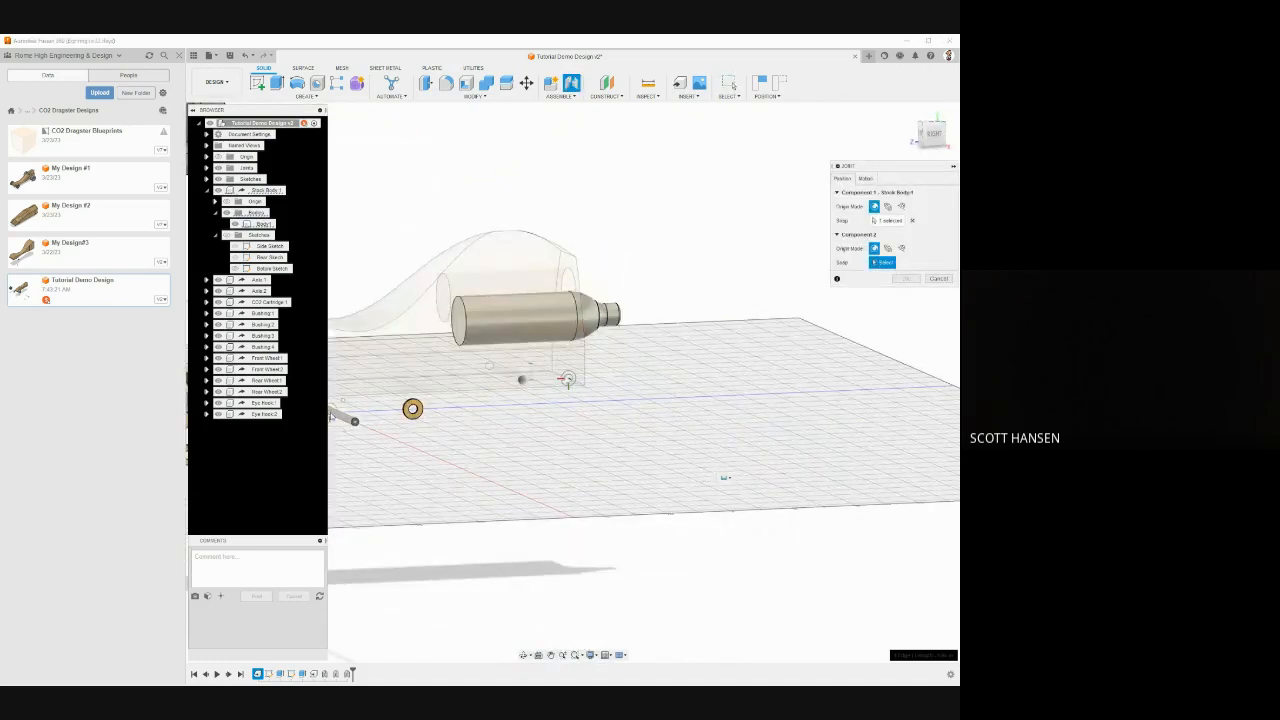
{"action": "left_click", "coordinate": [331, 416]}
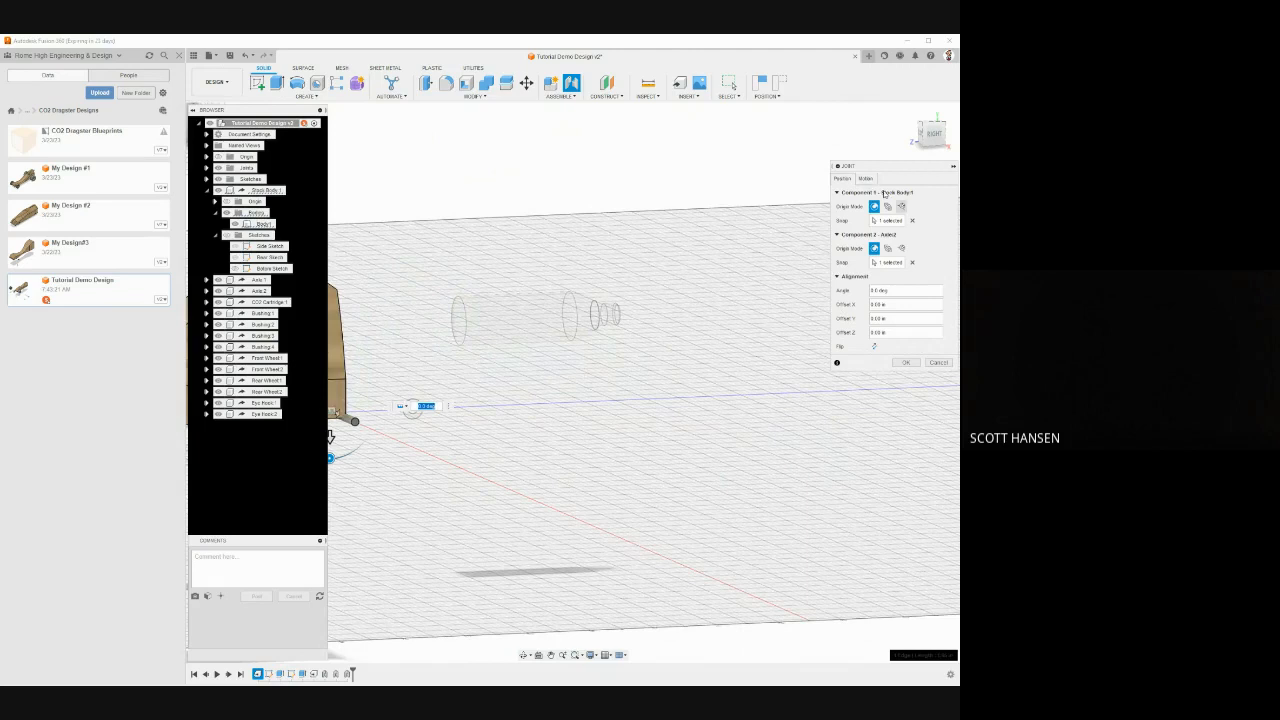
{"action": "left_click", "coordinate": [912, 220]}
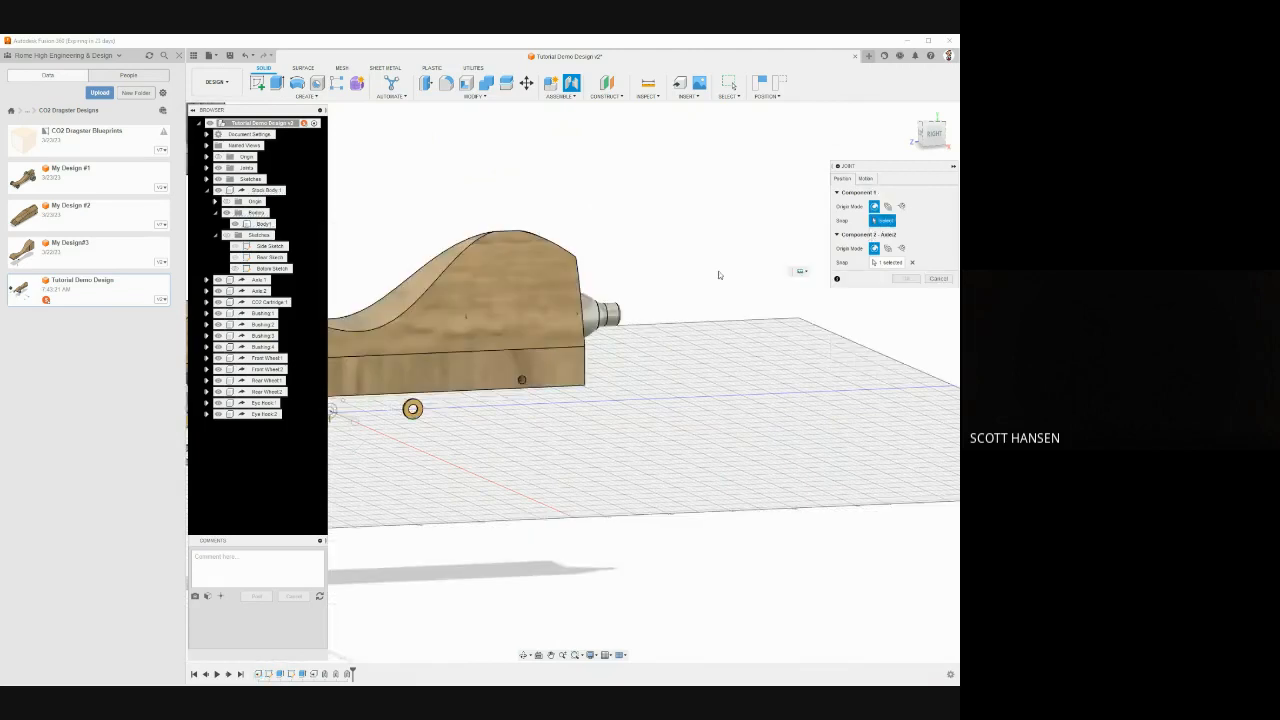
{"action": "left_click", "coordinate": [521, 380]}
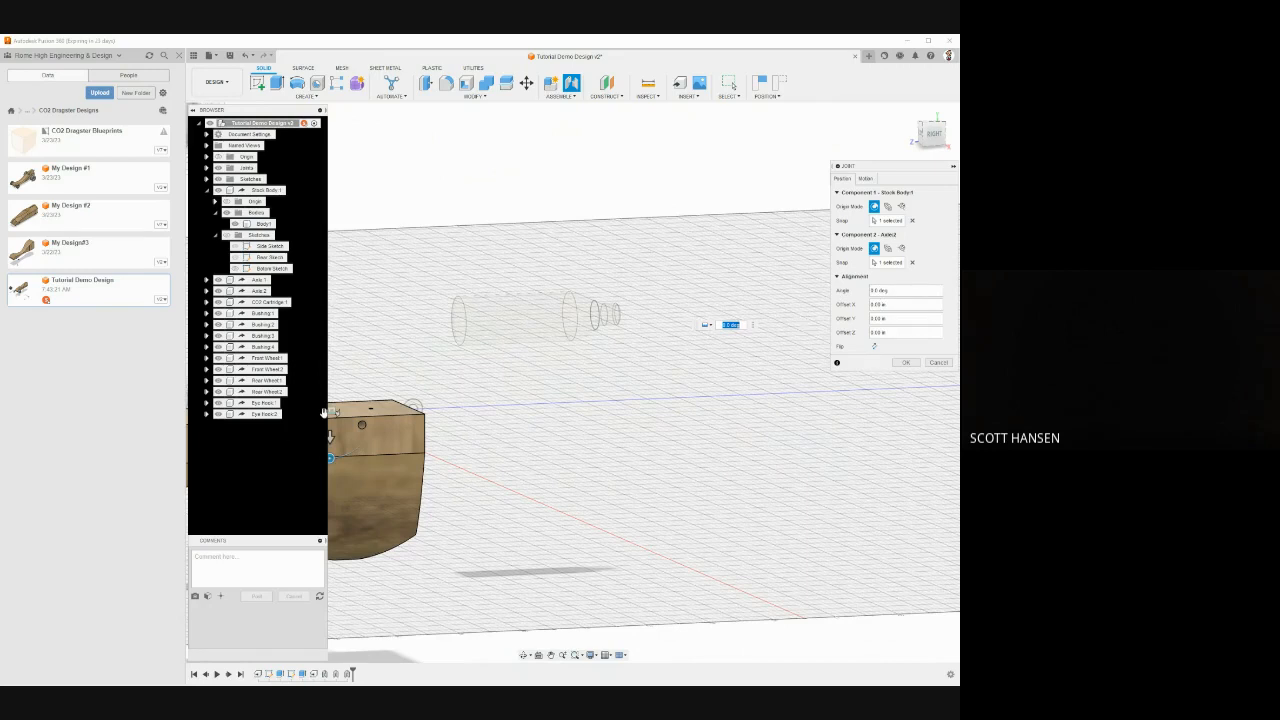
Set the joint's Z offset to -1 in so the axle passes through the body, and create the joint
{"action": "mouse_move", "coordinate": [334, 416]}
{"action": "left_mouse_down"}
{"action": "mouse_move", "coordinate": [349, 421]}
{"action": "mouse_move", "coordinate": [318, 409]}
{"action": "left_mouse_up"}
{"action": "left_click_drag", "start_coordinate": [415, 426], "coordinate": [394, 424]}
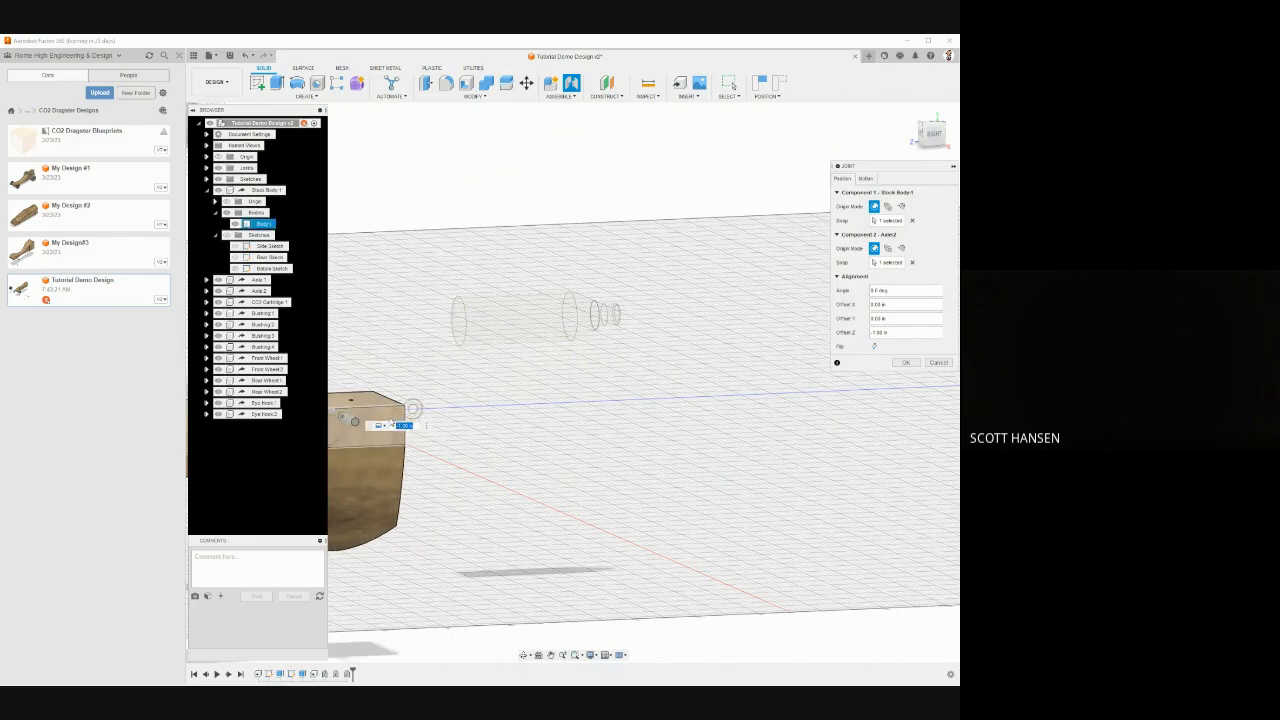
{"action": "type", "text": "-1"}
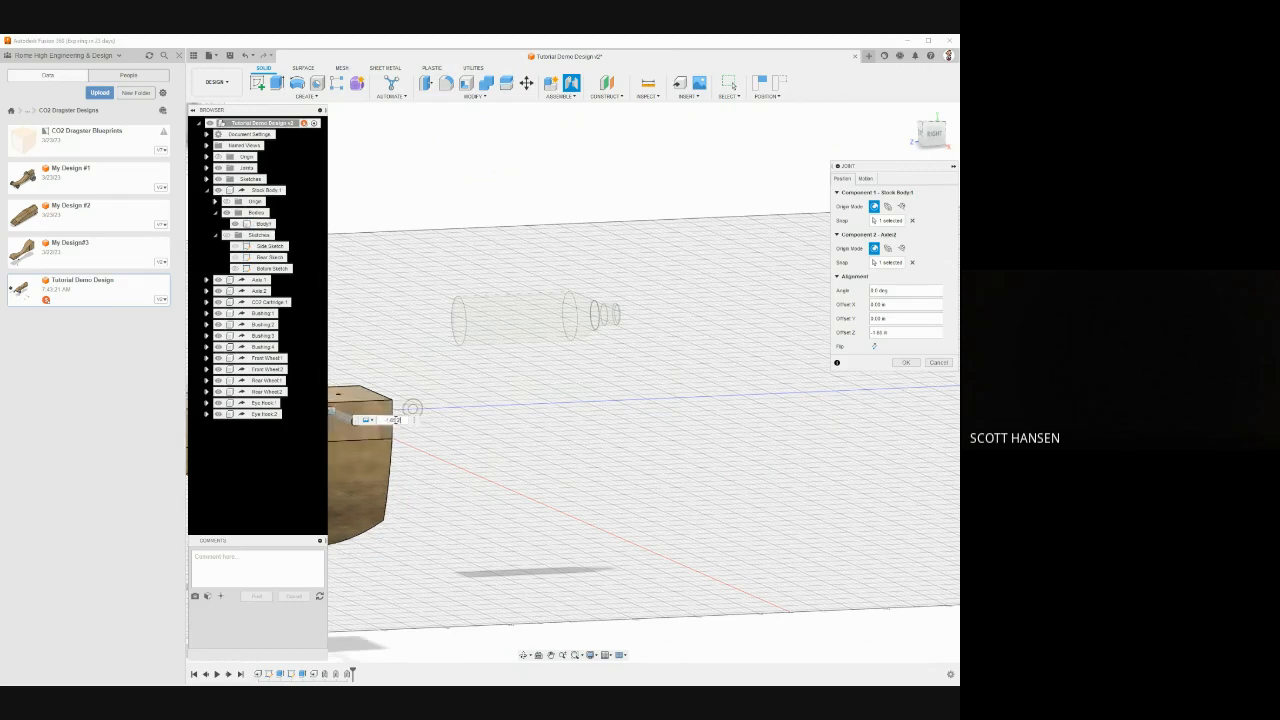
{"action": "key", "text": "Return"}
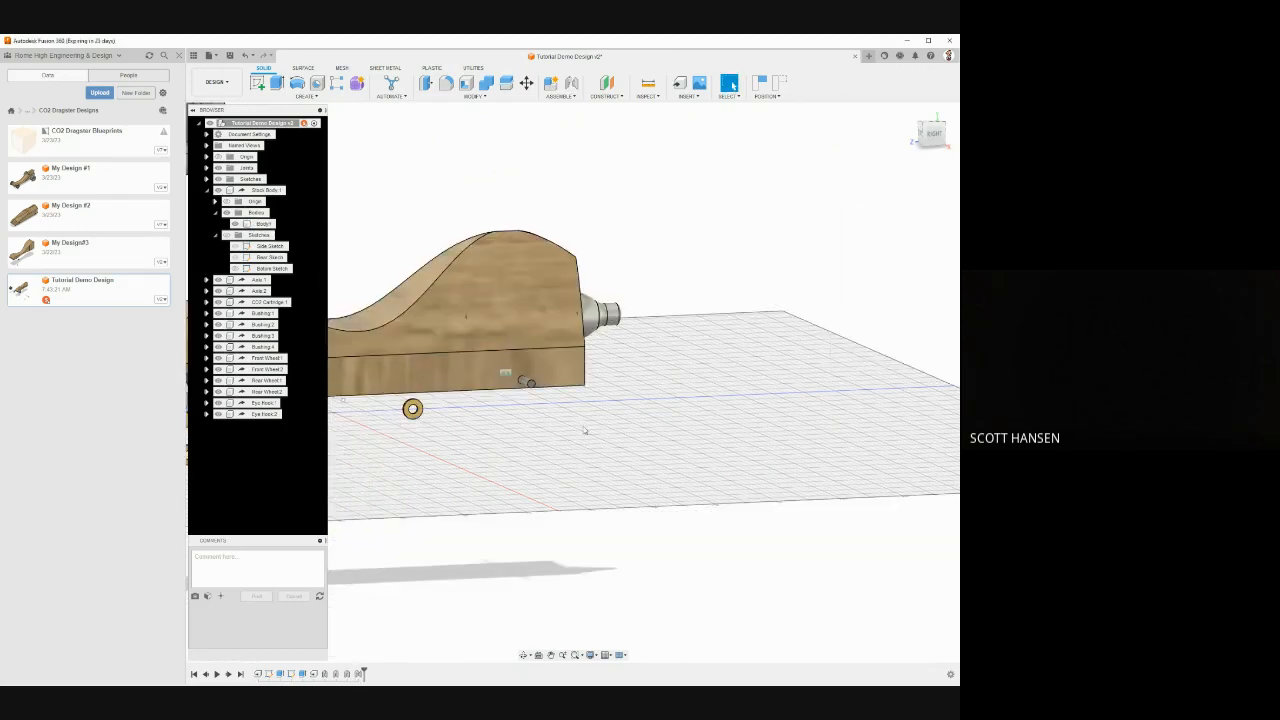
Ground the stock body component, capturing the current position of the moved components
{"action": "middle_click_drag", "start_coordinate": [613, 468], "coordinate": [646, 466], "text": "shift"}
{"action": "scroll", "coordinate": [530, 466], "scroll_direction": "down", "scroll_amount": 4}
{"action": "middle_click_drag", "start_coordinate": [430, 457], "coordinate": [503, 420]}
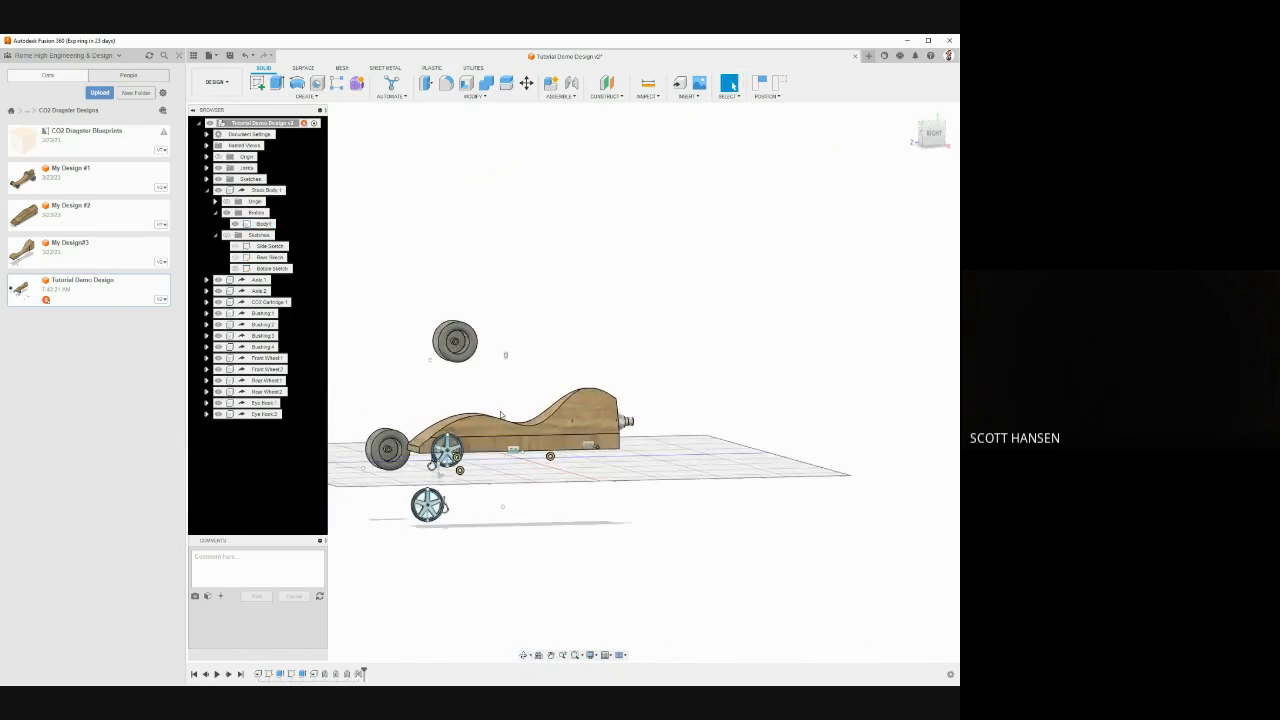
{"action": "left_click", "coordinate": [557, 448]}
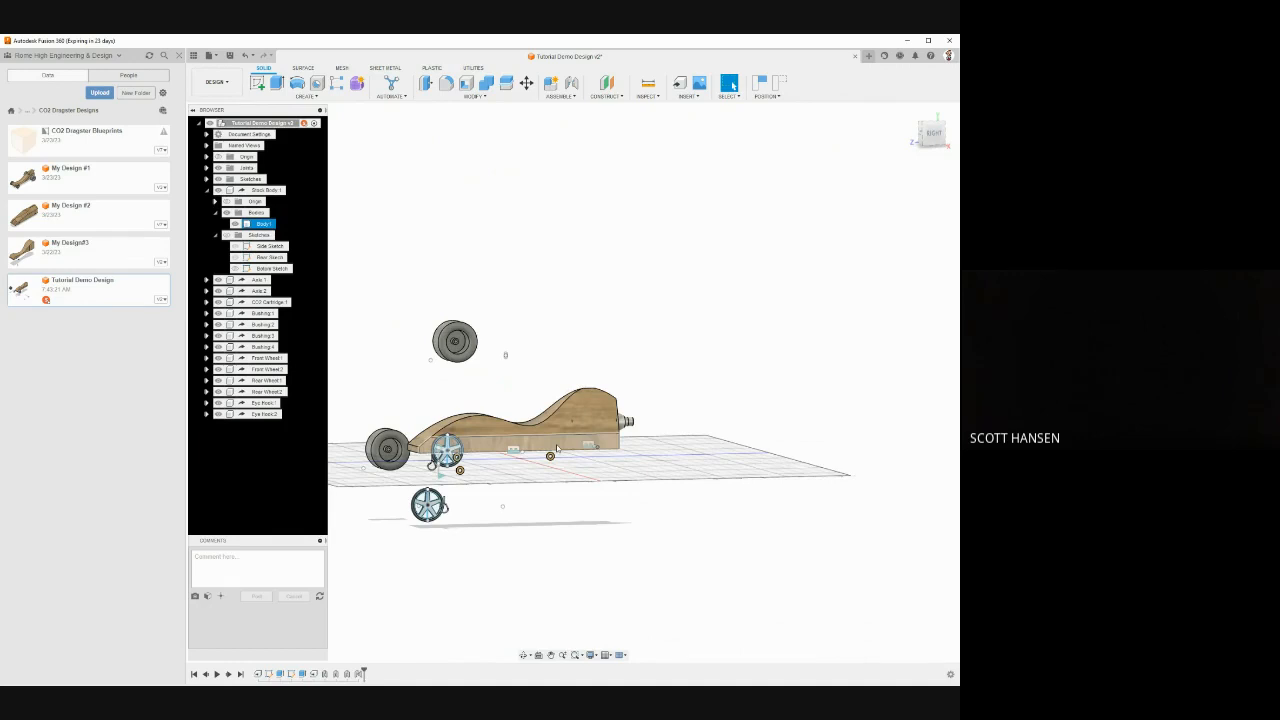
{"action": "scroll", "coordinate": [540, 400], "scroll_direction": "up", "scroll_amount": 3}
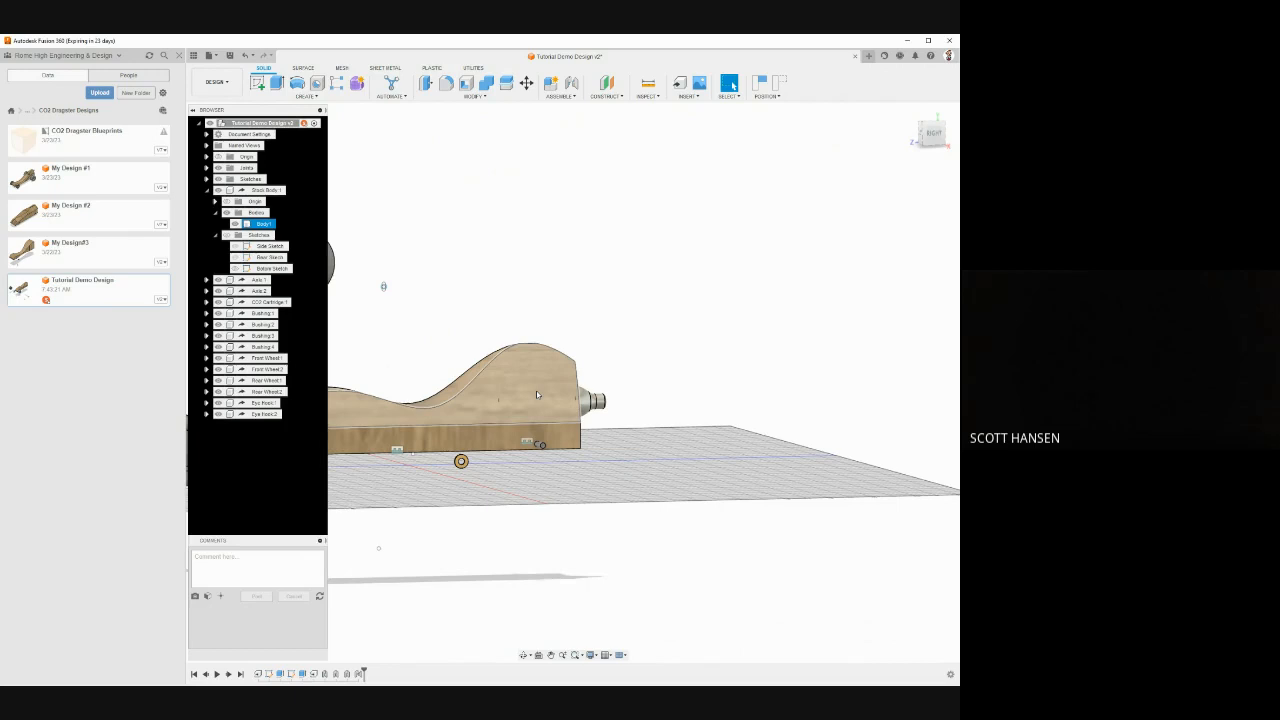
{"action": "scroll", "coordinate": [536, 391], "scroll_direction": "down", "scroll_amount": 4}
{"action": "left_click", "coordinate": [583, 298]}
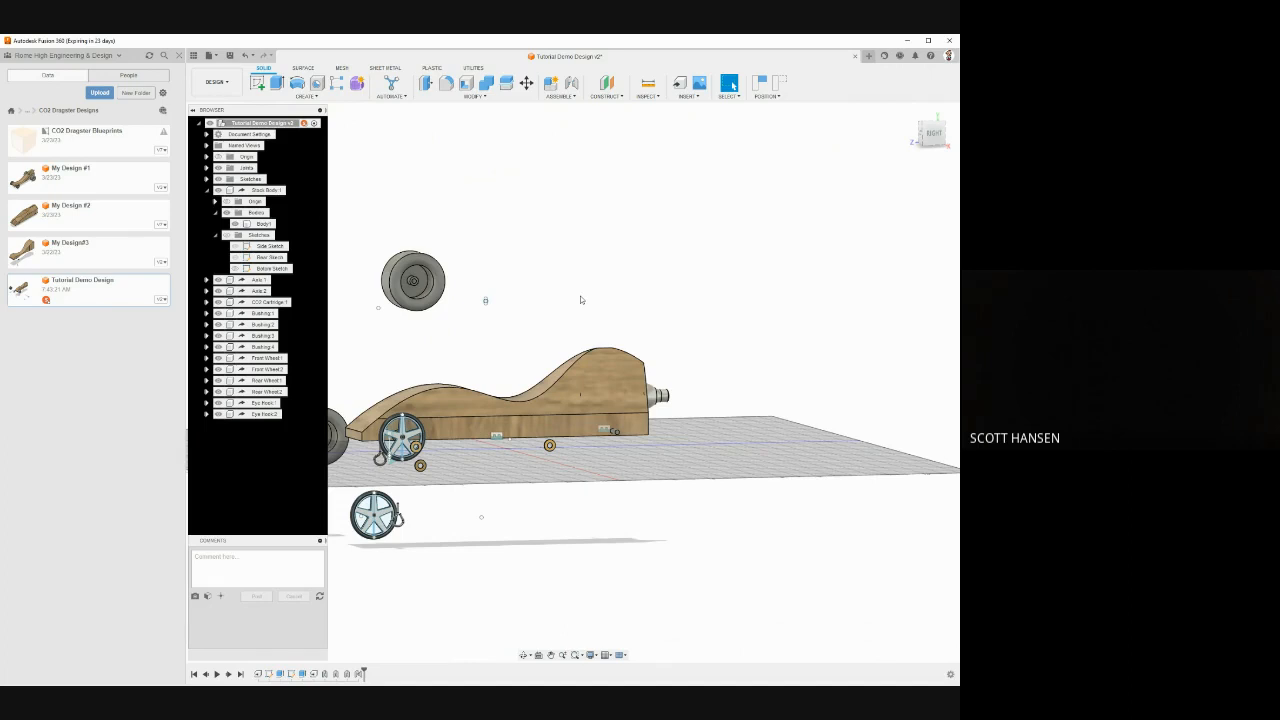
{"action": "left_click", "coordinate": [622, 393]}
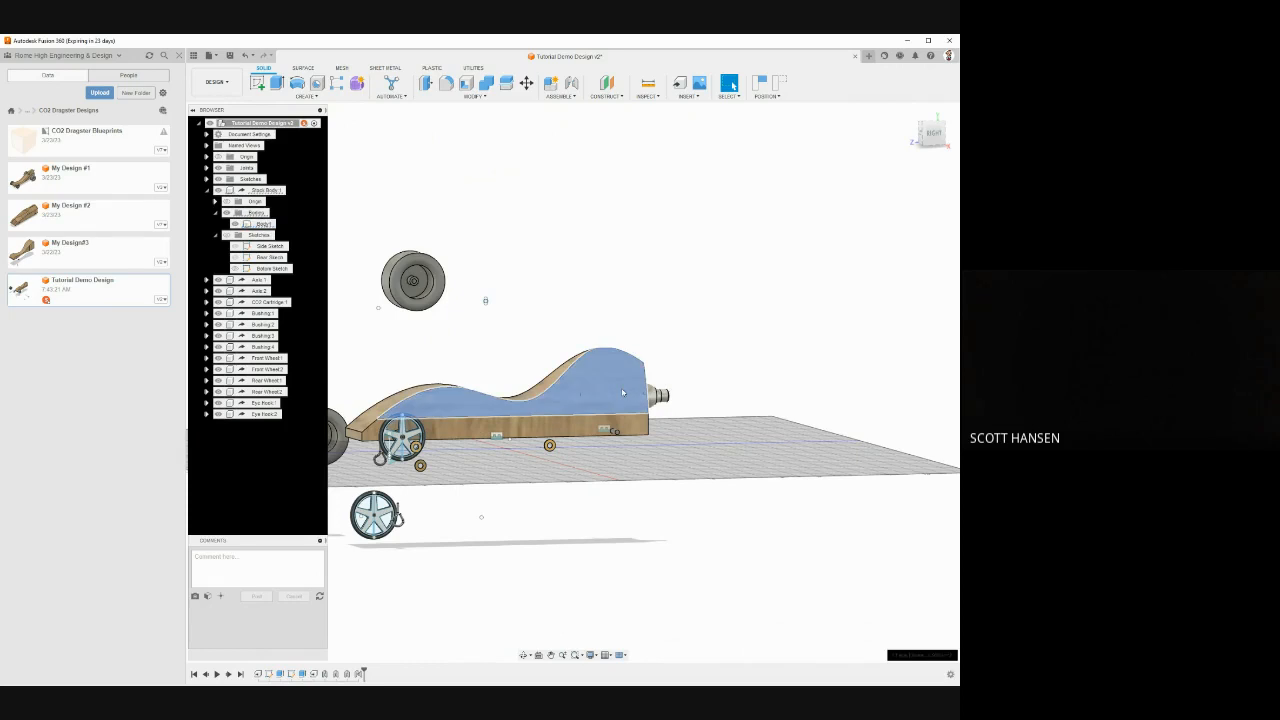
{"action": "left_click", "coordinate": [263, 212]}
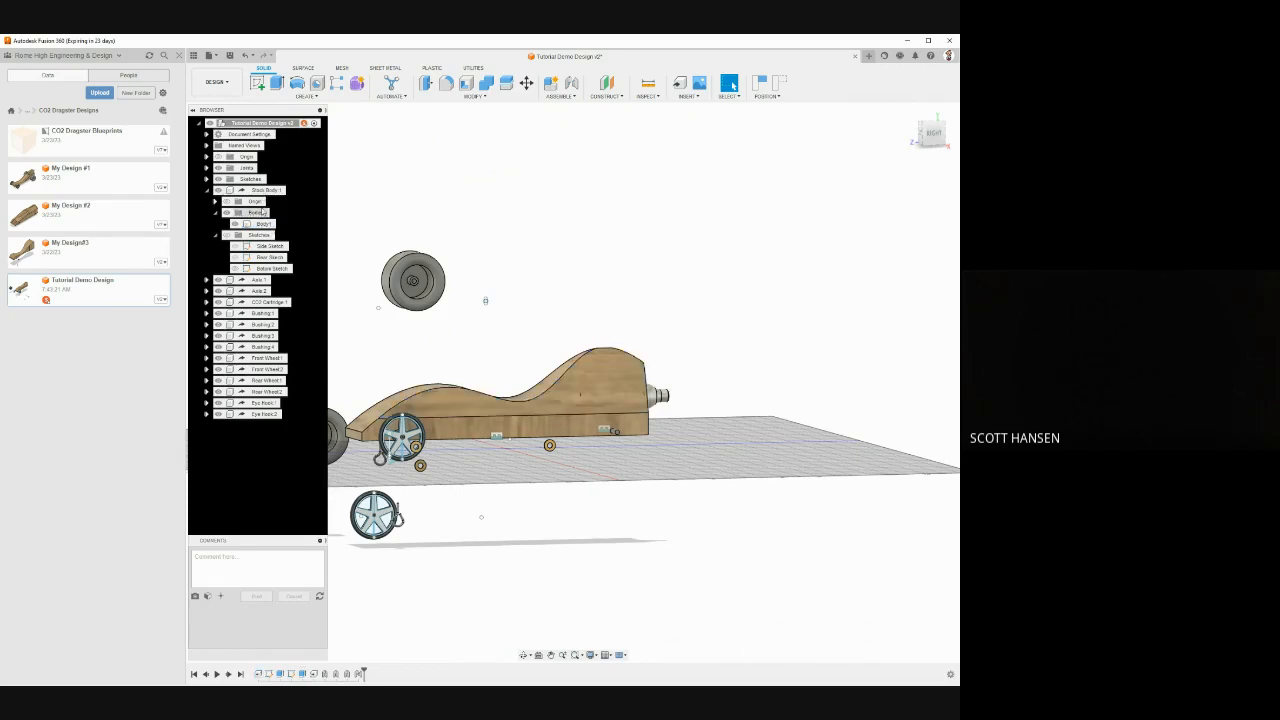
{"action": "left_click", "coordinate": [263, 191]}
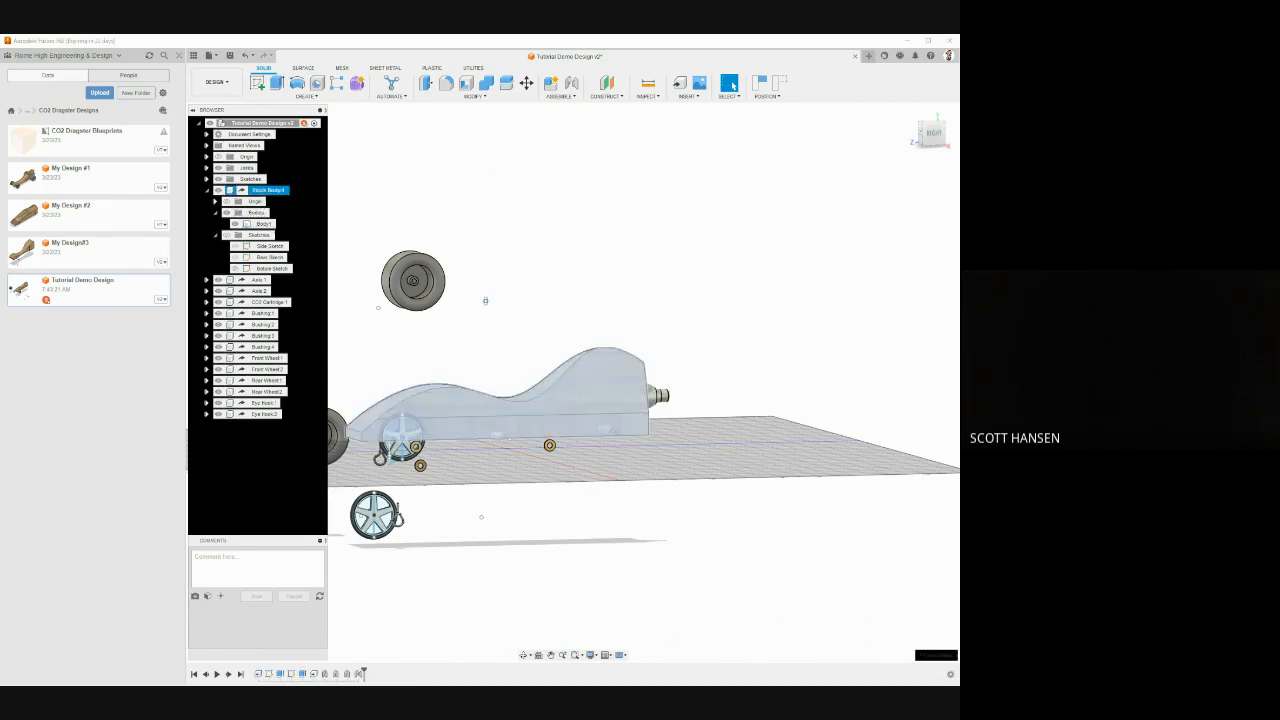
{"action": "left_click", "coordinate": [280, 212]}
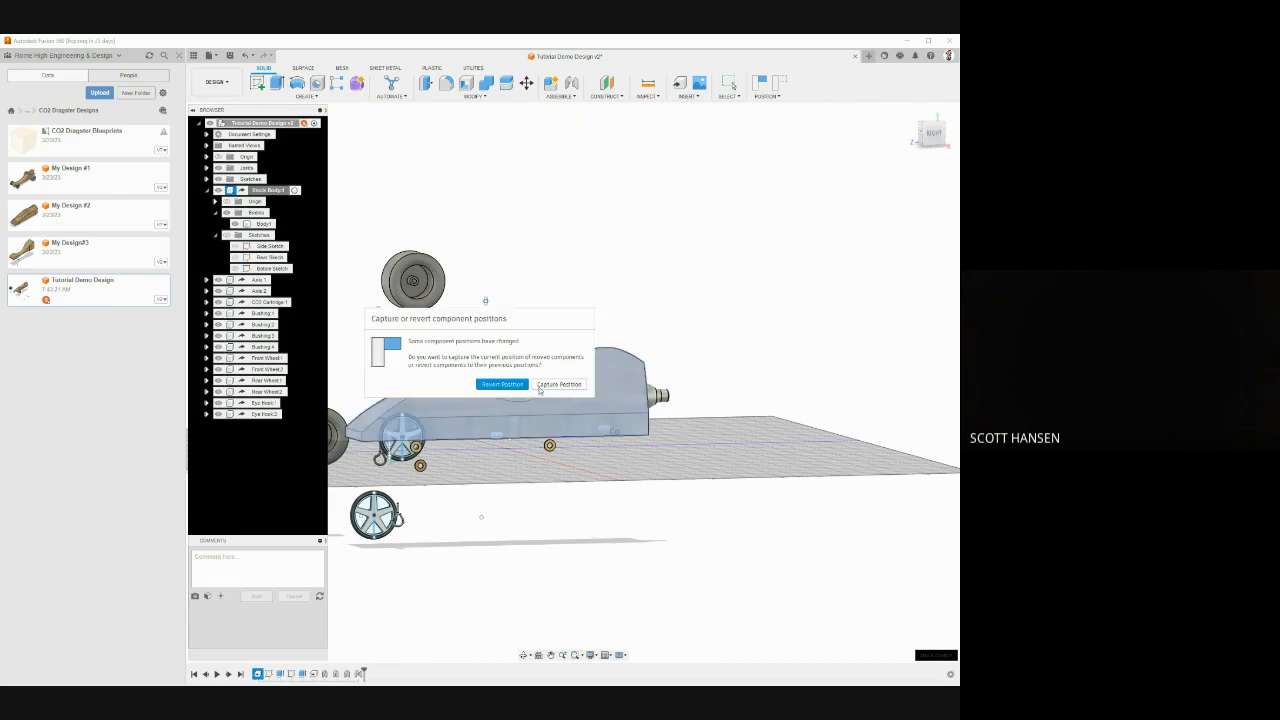
{"action": "left_click", "coordinate": [547, 387]}
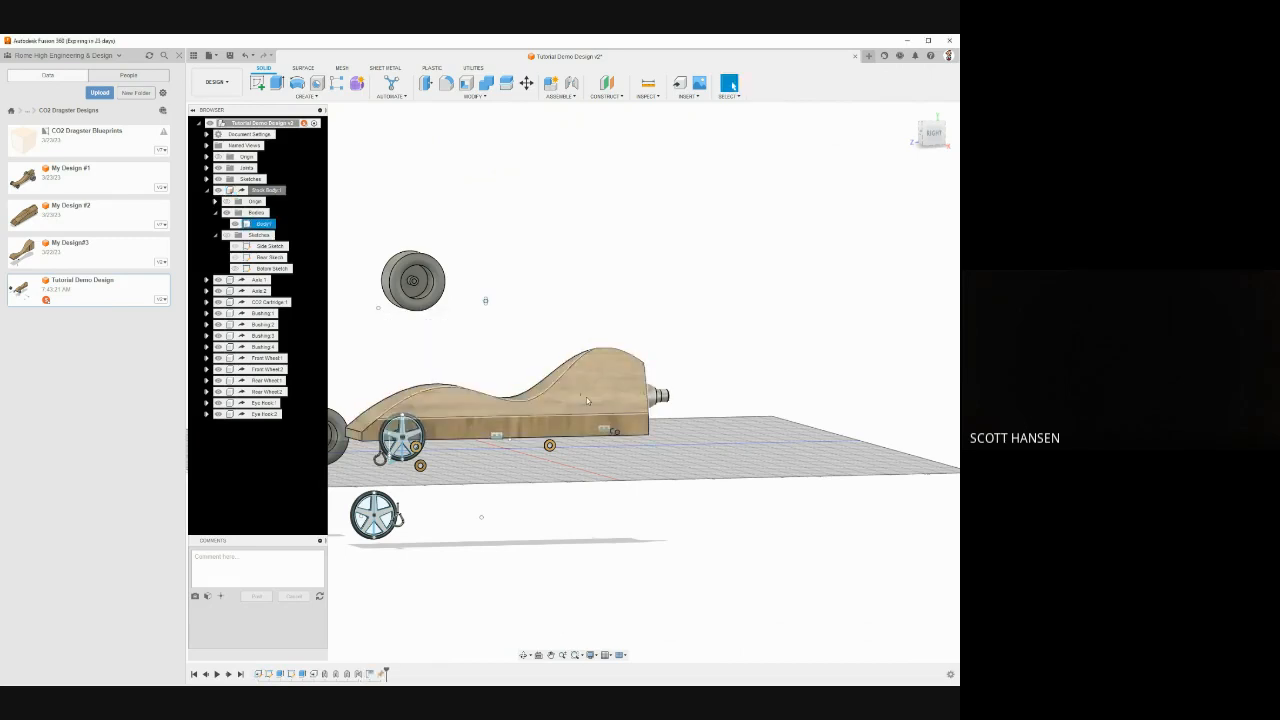
Pull the CO2 cartridge out of the stock body and place it above and behind the rear end
{"action": "left_click_drag", "start_coordinate": [660, 395], "coordinate": [675, 395]}
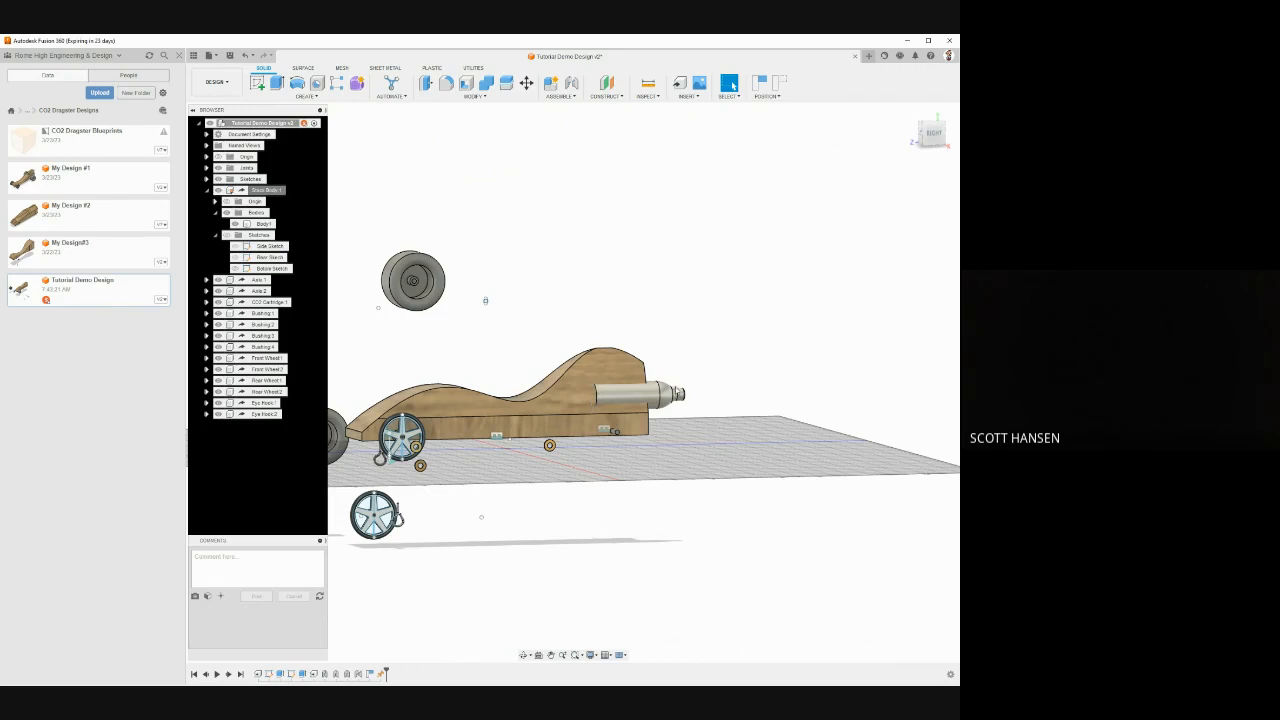
{"action": "left_click_drag", "start_coordinate": [664, 403], "coordinate": [725, 319]}
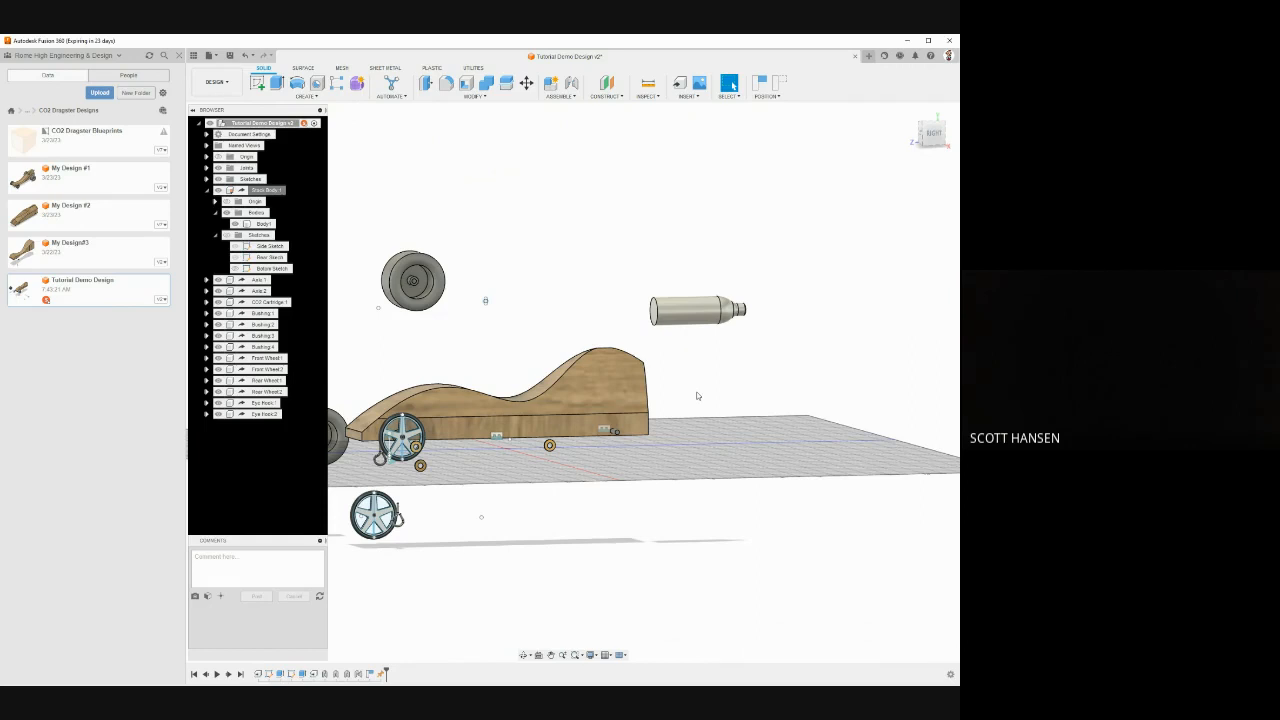
Start a joint that snaps the center of a loose bushing to the rear axle hole edge on the stock body
{"action": "middle_click_drag", "start_coordinate": [697, 396], "coordinate": [480, 346], "text": "shift"}
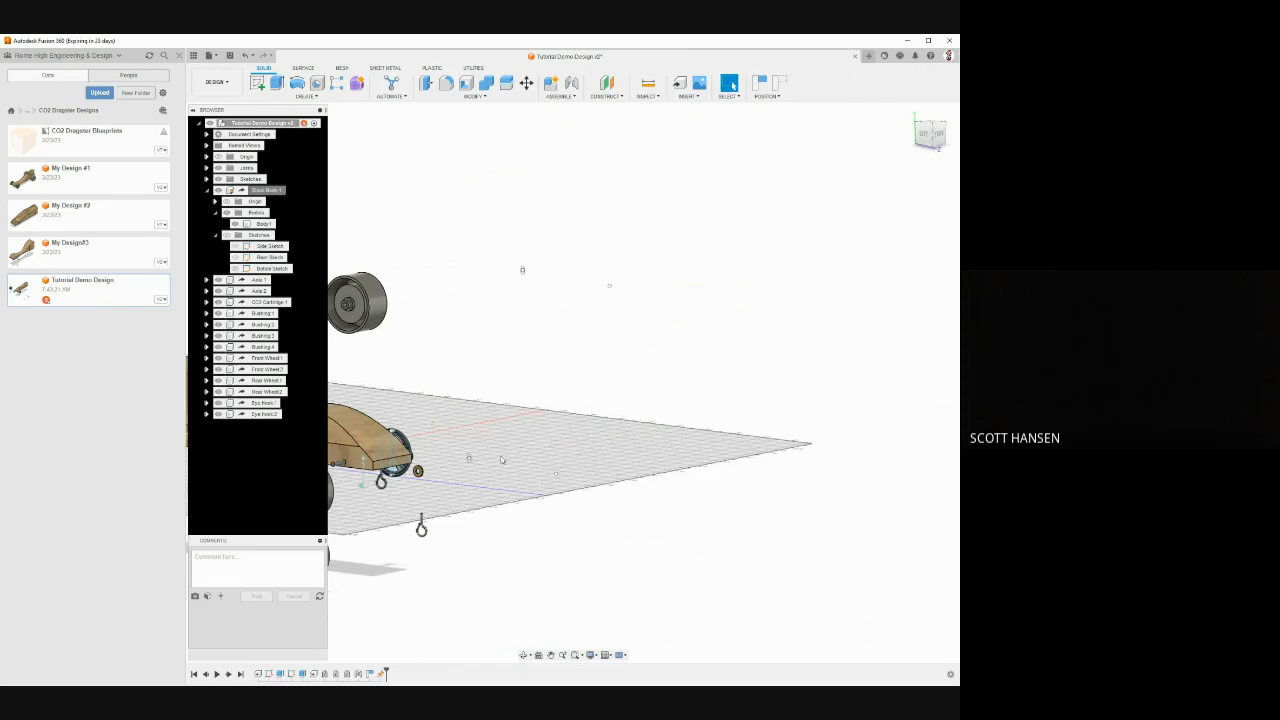
{"action": "middle_click_drag", "start_coordinate": [502, 460], "coordinate": [496, 455]}
{"action": "key", "text": "j"}
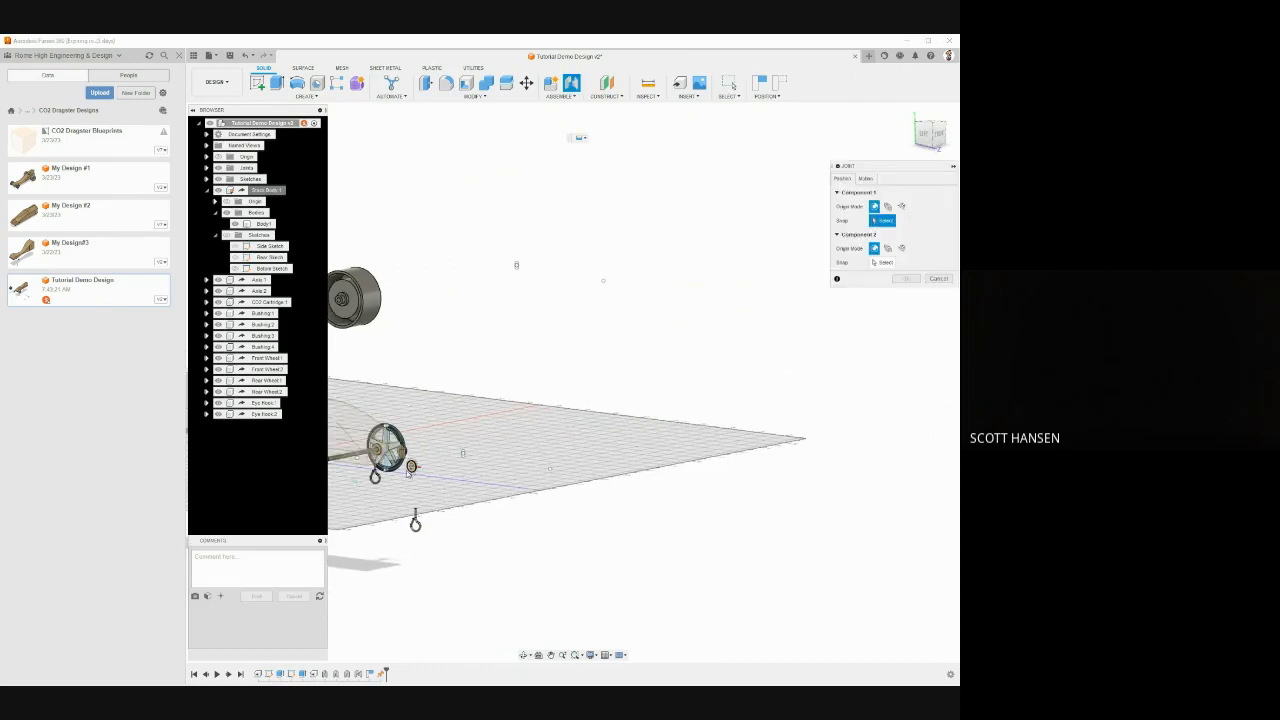
{"action": "scroll", "coordinate": [413, 467], "scroll_direction": "up", "scroll_amount": 5}
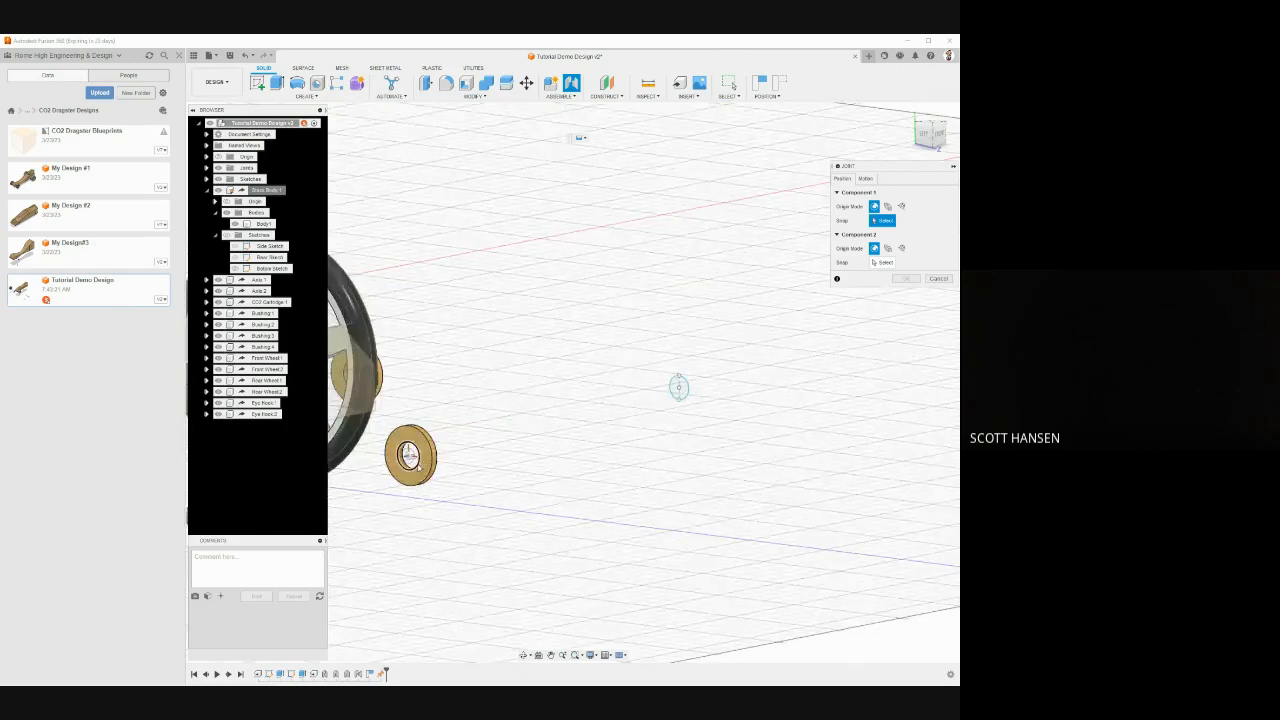
{"action": "left_click", "coordinate": [410, 456]}
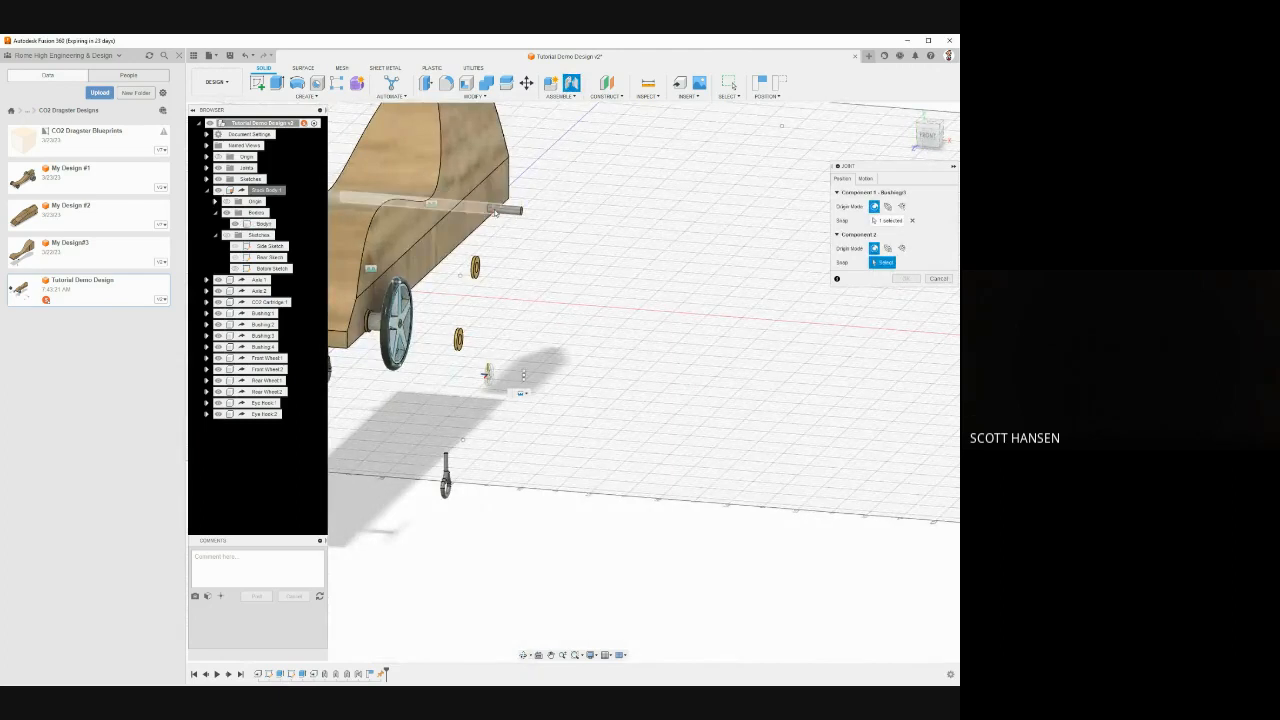
{"action": "scroll", "coordinate": [490, 211], "scroll_direction": "down", "scroll_amount": 2}
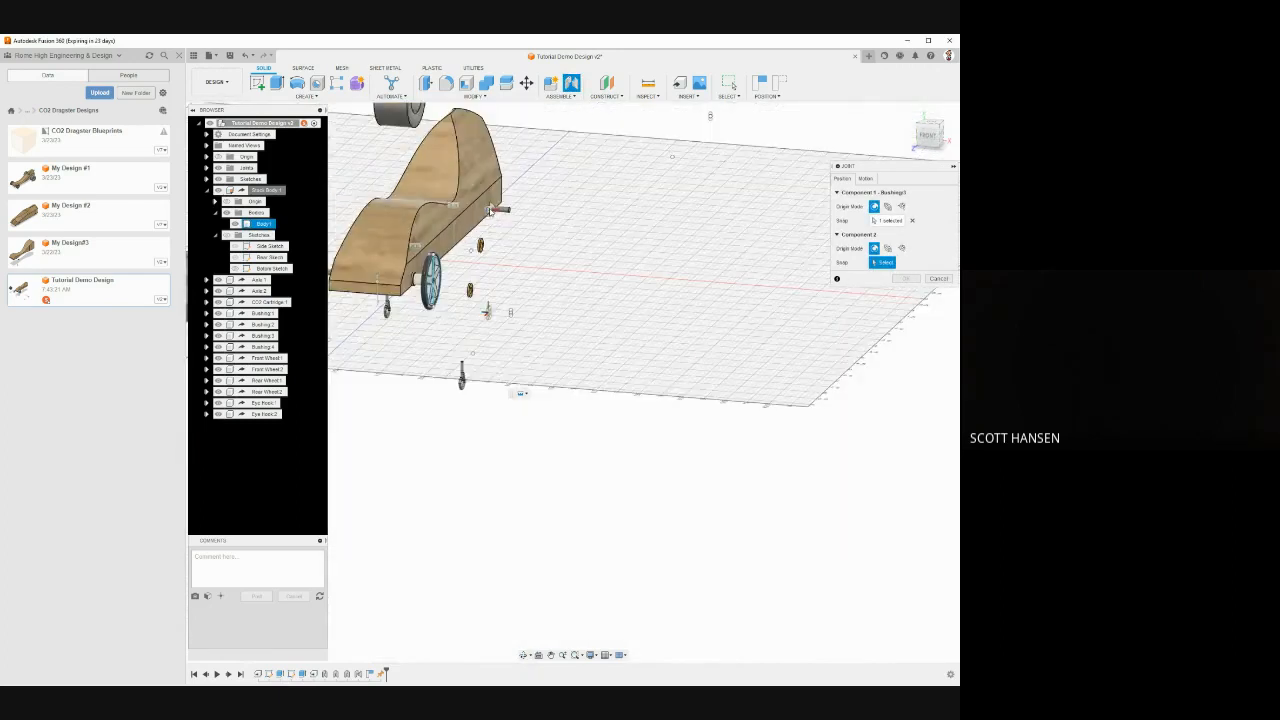
{"action": "scroll", "coordinate": [490, 211], "scroll_direction": "up", "scroll_amount": 7}
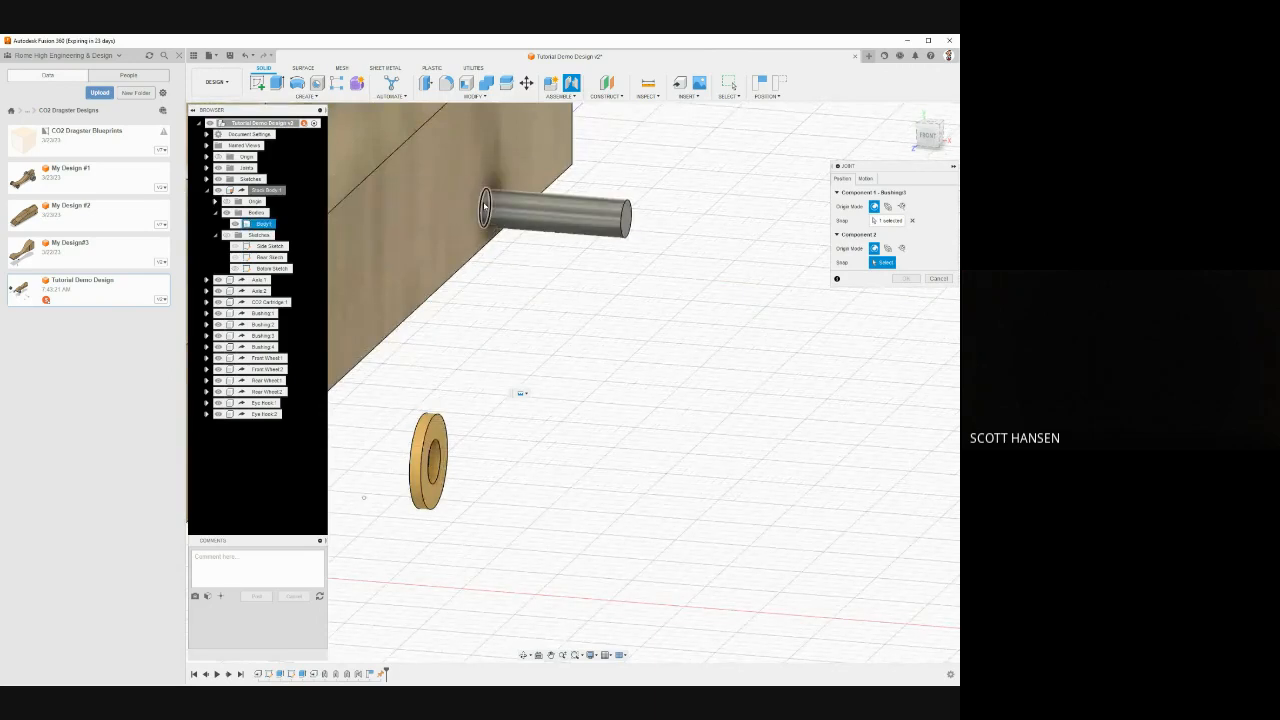
{"action": "left_click", "coordinate": [484, 207]}
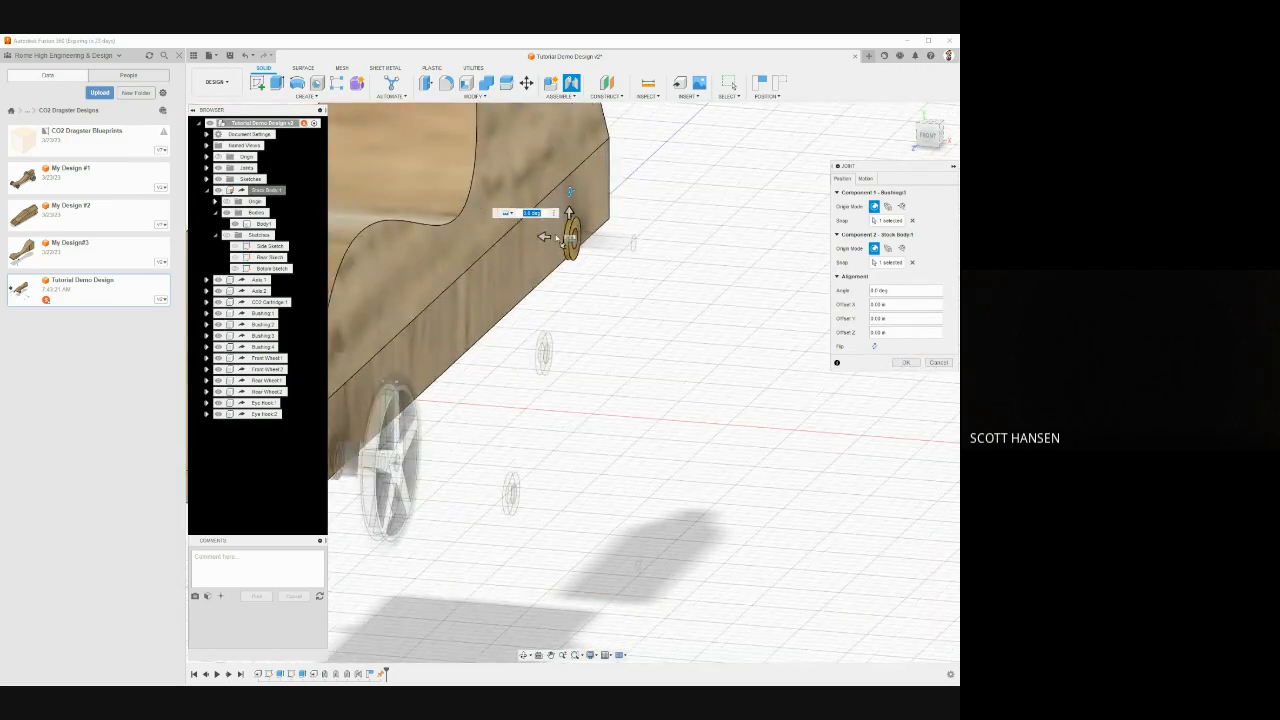
Try the flipped bushing orientation, keep the original direction, and create the joint with zero angle and offsets
{"action": "left_click", "coordinate": [874, 347]}
{"action": "left_click", "coordinate": [873, 350]}
{"action": "left_click", "coordinate": [873, 350]}
{"action": "left_click", "coordinate": [873, 350]}
{"action": "scroll", "coordinate": [689, 304], "scroll_direction": "down", "scroll_amount": 2}
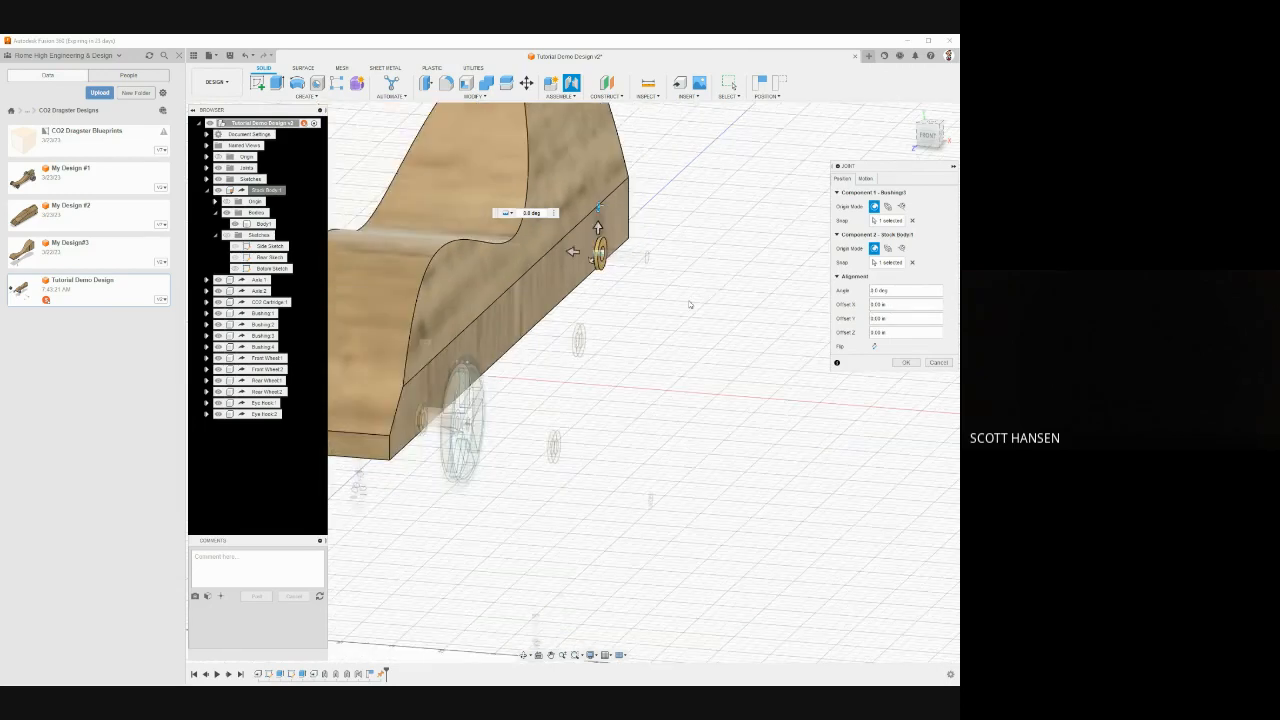
{"action": "scroll", "coordinate": [689, 304], "scroll_direction": "down", "scroll_amount": 2}
{"action": "left_click", "coordinate": [904, 361]}
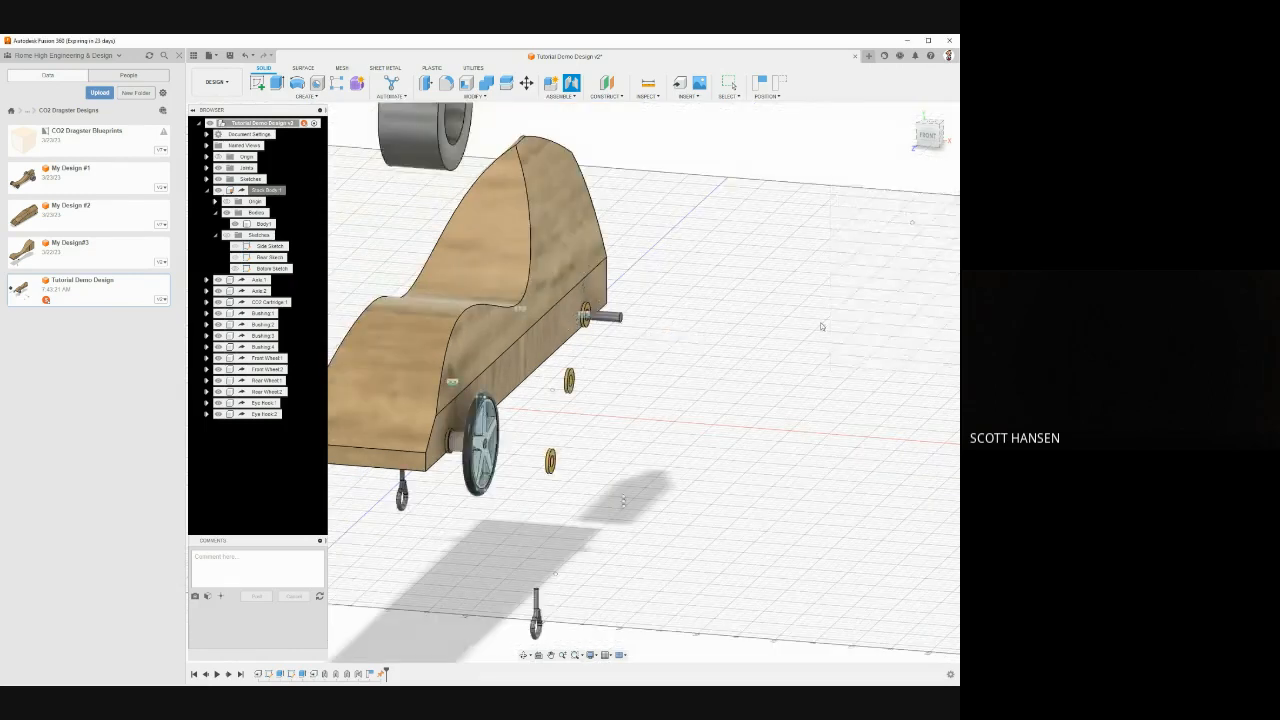
Join a loose rear wheel's inner hub end to the center of the bushing on the rear axle, with zero angle and offsets
{"action": "scroll", "coordinate": [639, 233], "scroll_direction": "down", "scroll_amount": 2}
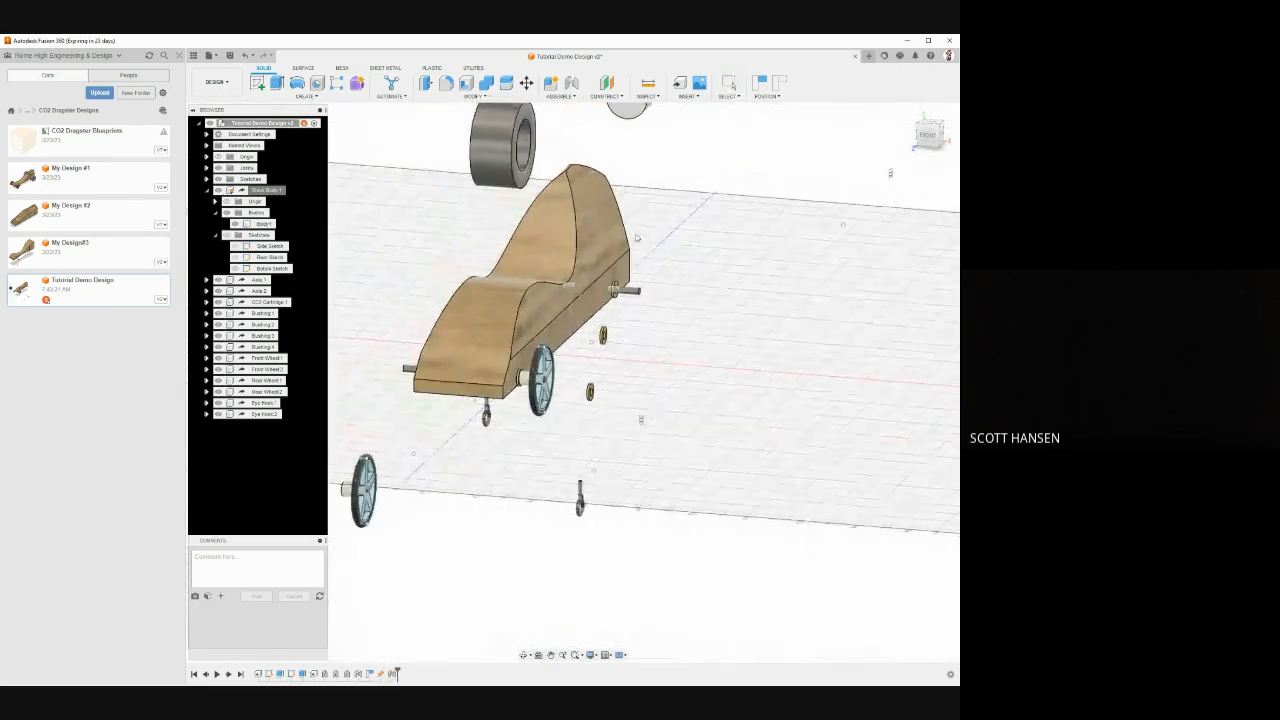
{"action": "left_click", "coordinate": [571, 83]}
{"action": "scroll", "coordinate": [560, 160], "scroll_direction": "up", "scroll_amount": 3}
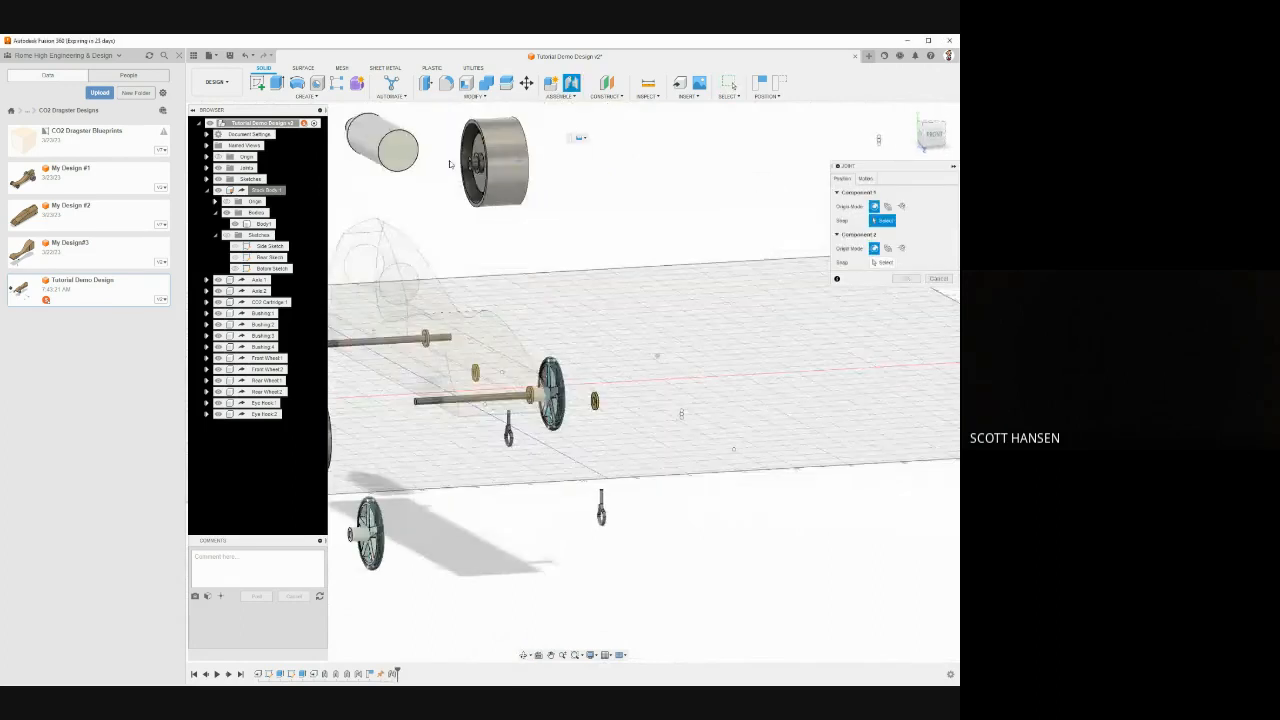
{"action": "scroll", "coordinate": [520, 158], "scroll_direction": "up", "scroll_amount": 5}
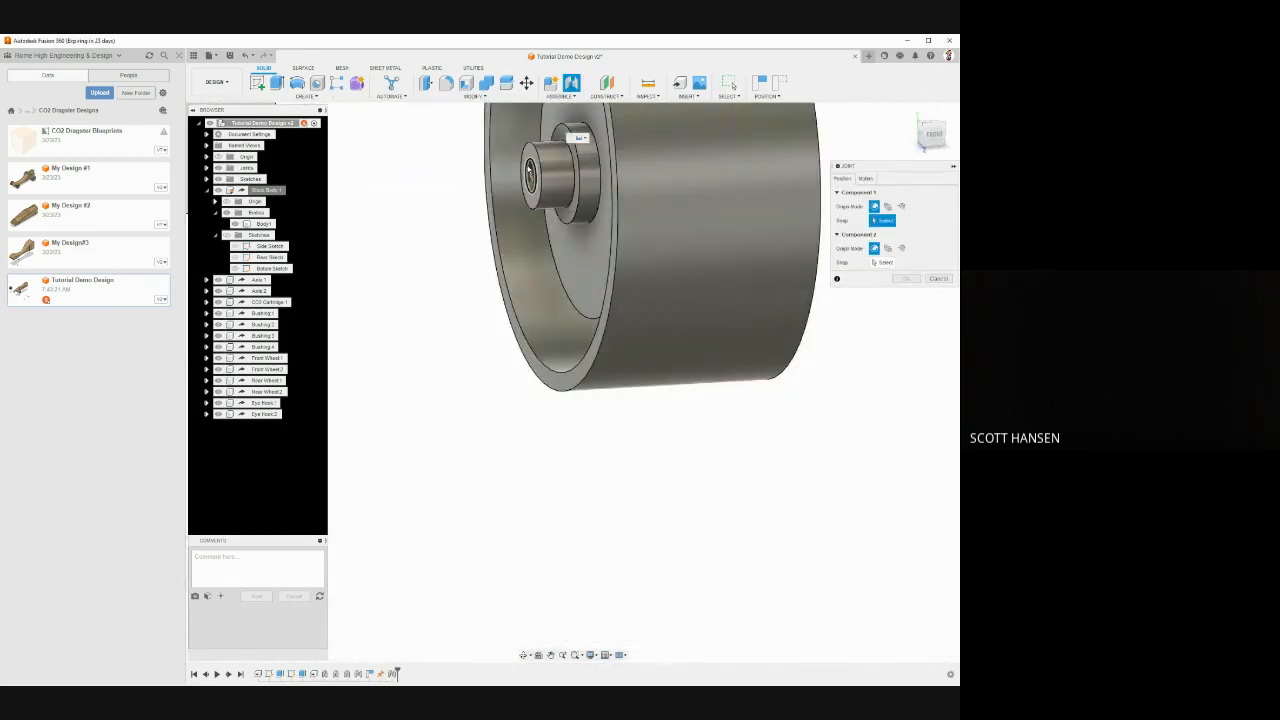
{"action": "left_click", "coordinate": [529, 171]}
{"action": "scroll", "coordinate": [530, 171], "scroll_direction": "down", "scroll_amount": 6}
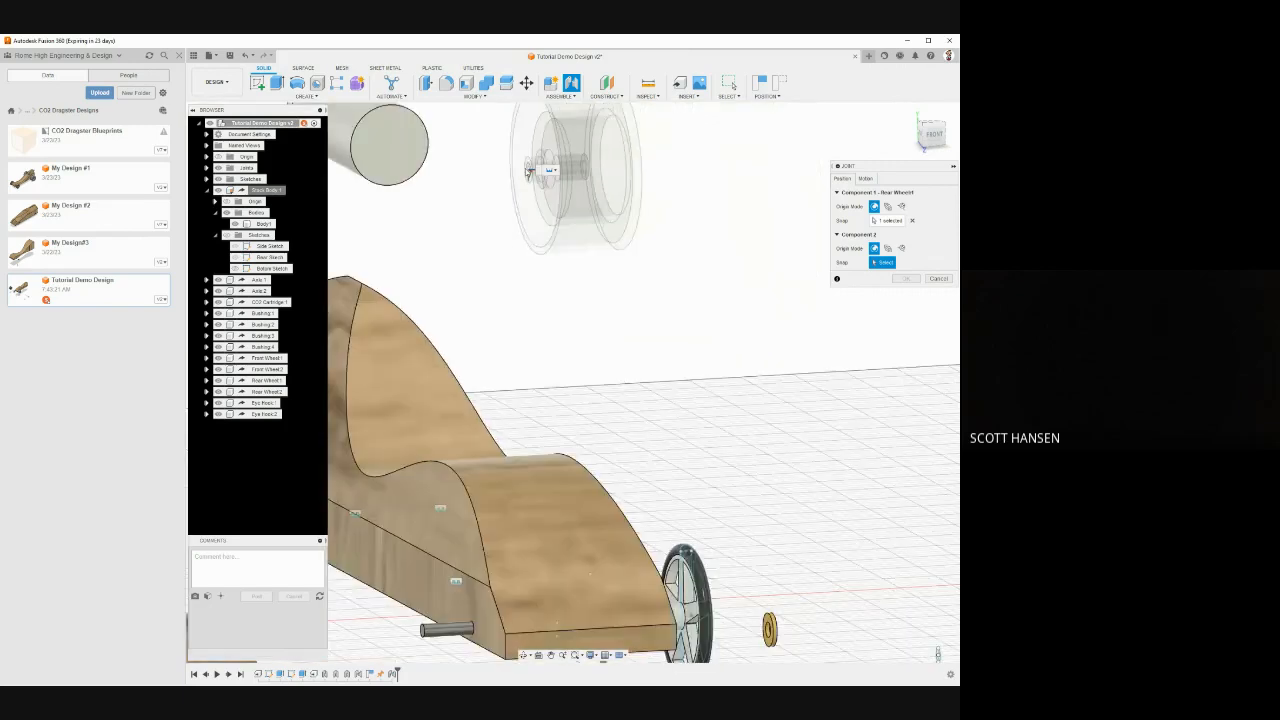
{"action": "middle_click_drag", "start_coordinate": [671, 365], "coordinate": [640, 438], "text": "shift"}
{"action": "scroll", "coordinate": [650, 440], "scroll_direction": "up", "scroll_amount": 6}
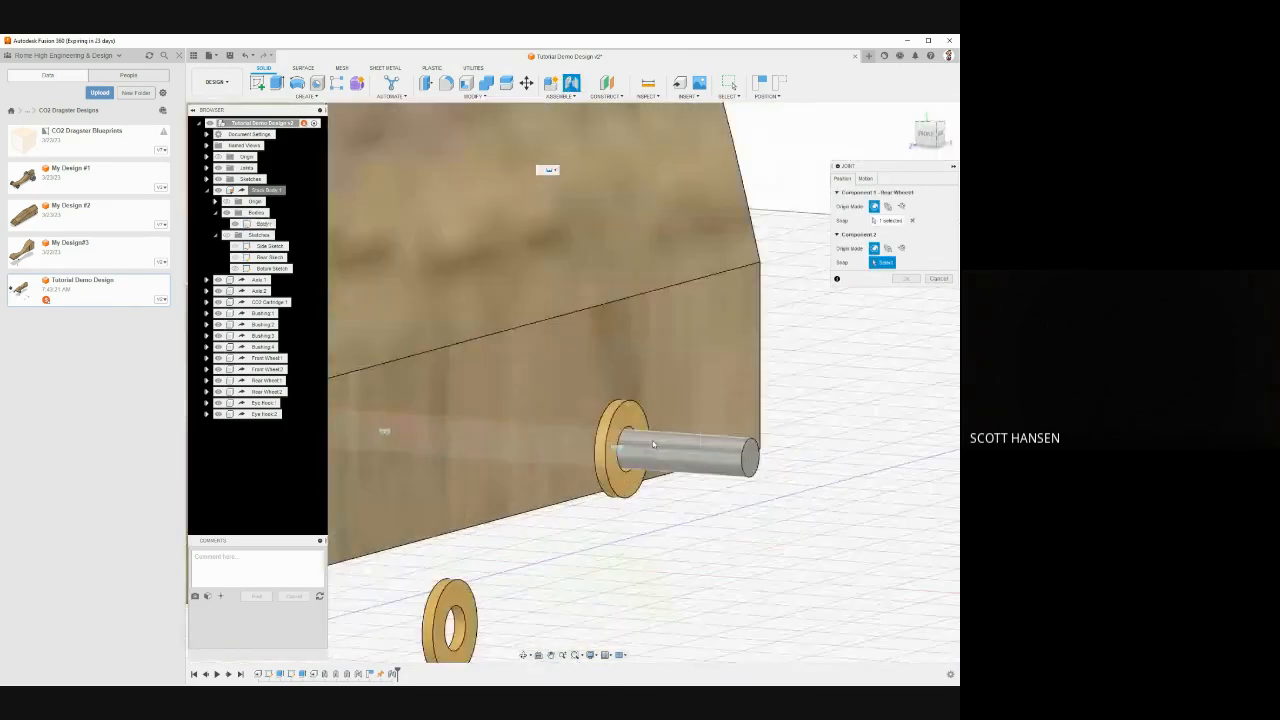
{"action": "left_click", "coordinate": [597, 453]}
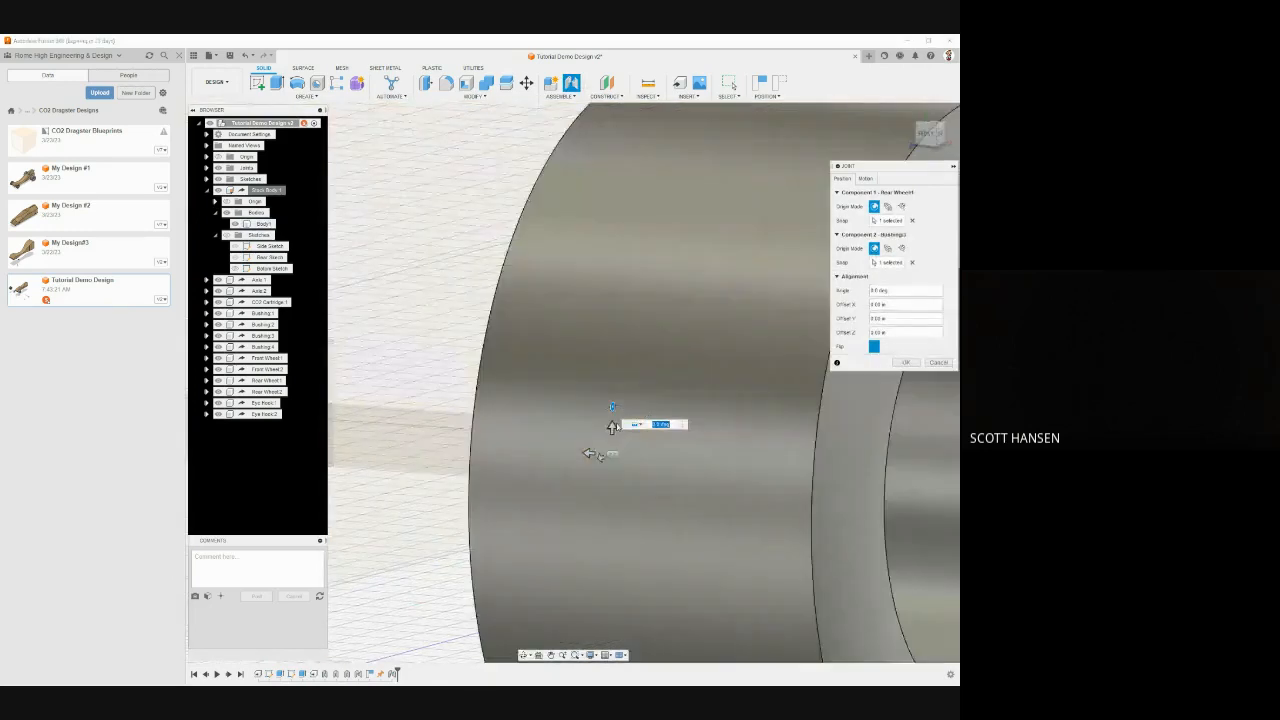
{"action": "scroll", "coordinate": [550, 455], "scroll_direction": "down", "scroll_amount": 5}
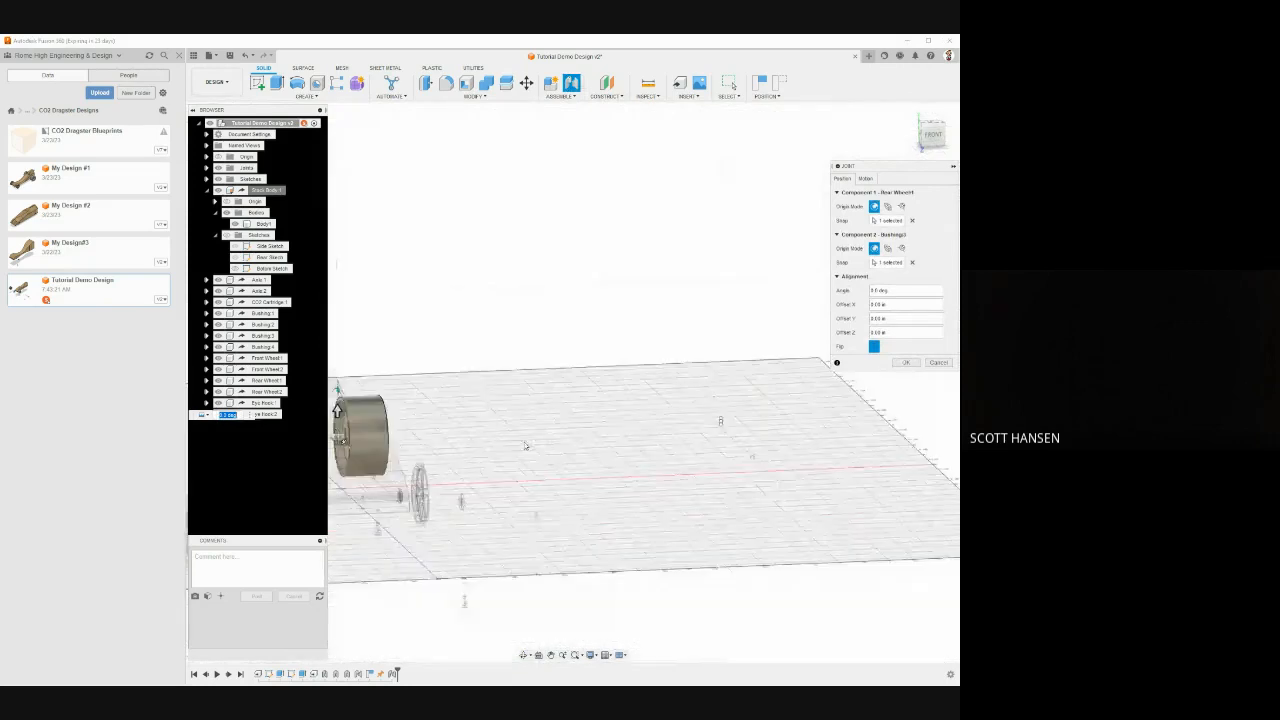
{"action": "left_click", "coordinate": [905, 362]}
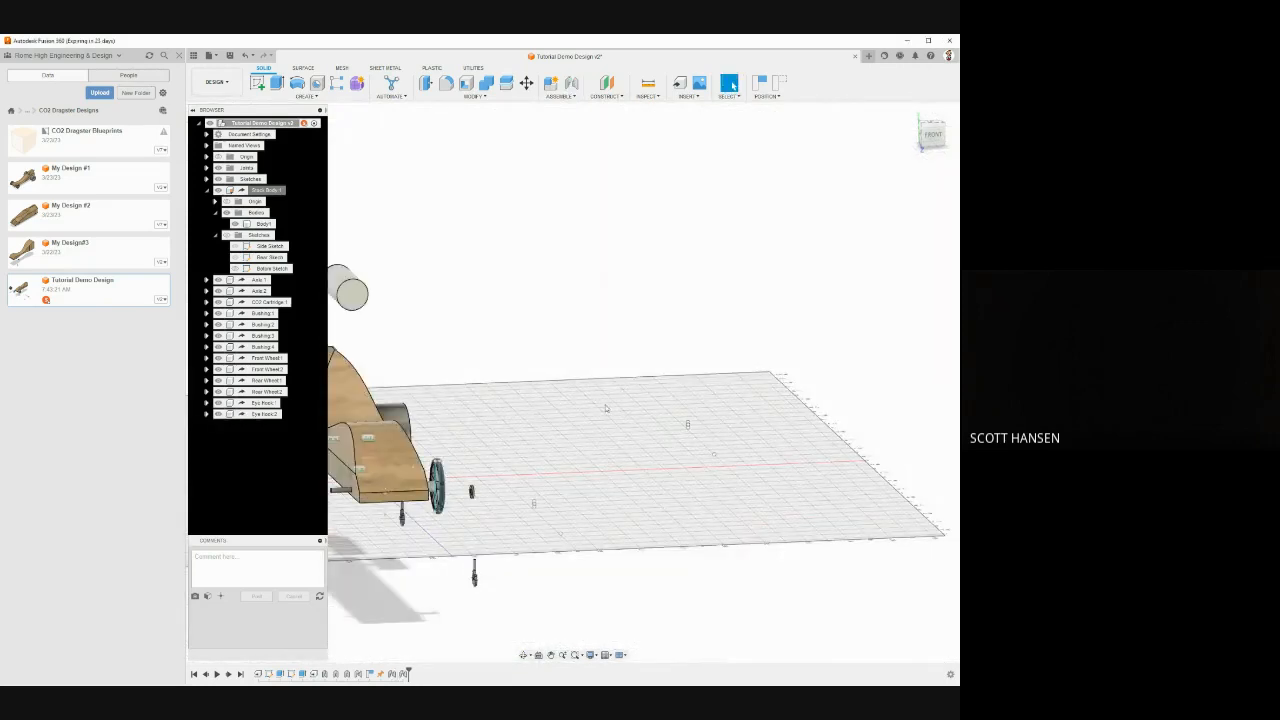
Start a joint that snaps the CO2 cartridge's shoulder circle to the edge of the round hole in the stock body's rear face
{"action": "left_click", "coordinate": [550, 655]}
{"action": "middle_click_drag", "start_coordinate": [622, 398], "coordinate": [503, 372], "text": "shift"}
{"action": "middle_click_drag", "start_coordinate": [872, 437], "coordinate": [791, 424]}
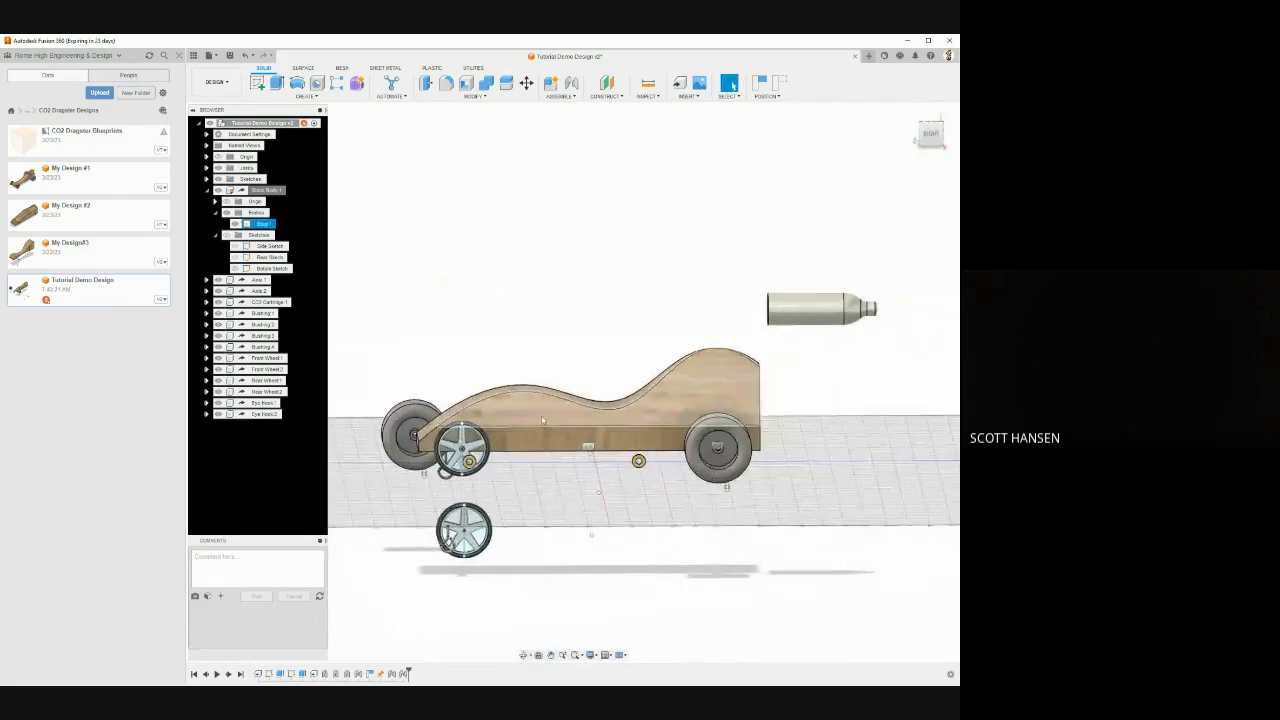
{"action": "middle_click_drag", "start_coordinate": [852, 387], "coordinate": [817, 420]}
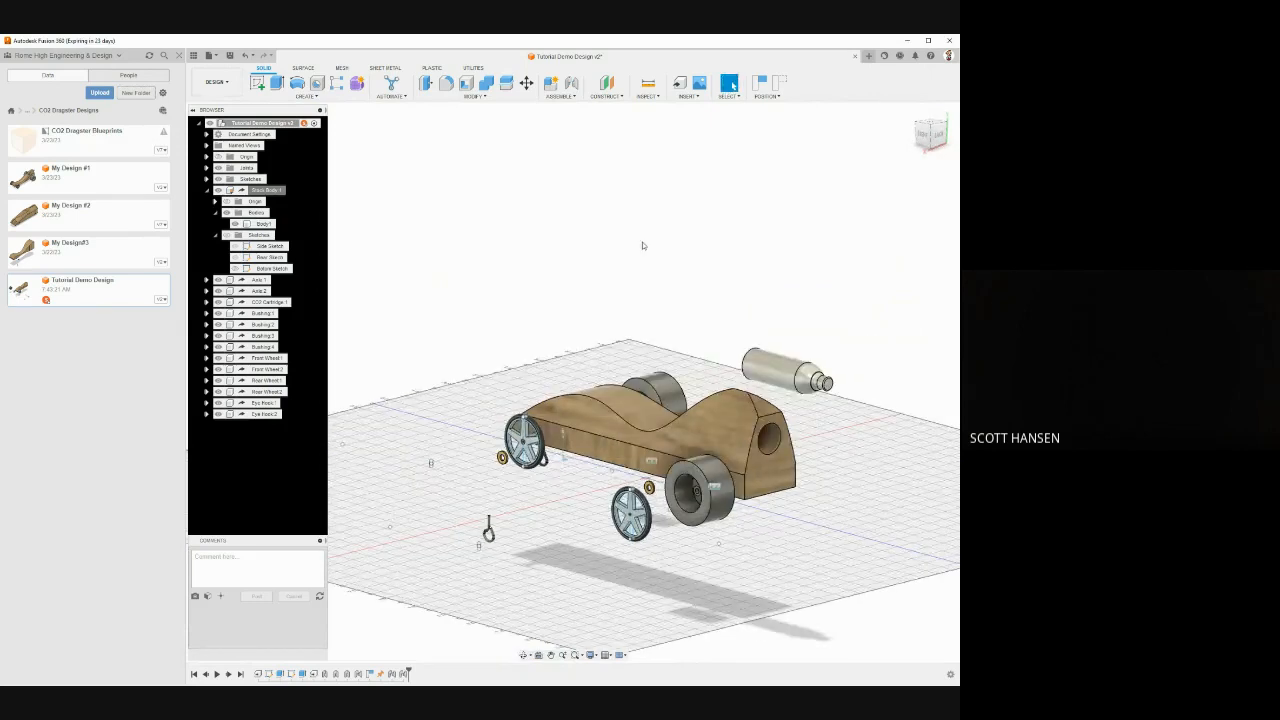
{"action": "key", "text": "j"}
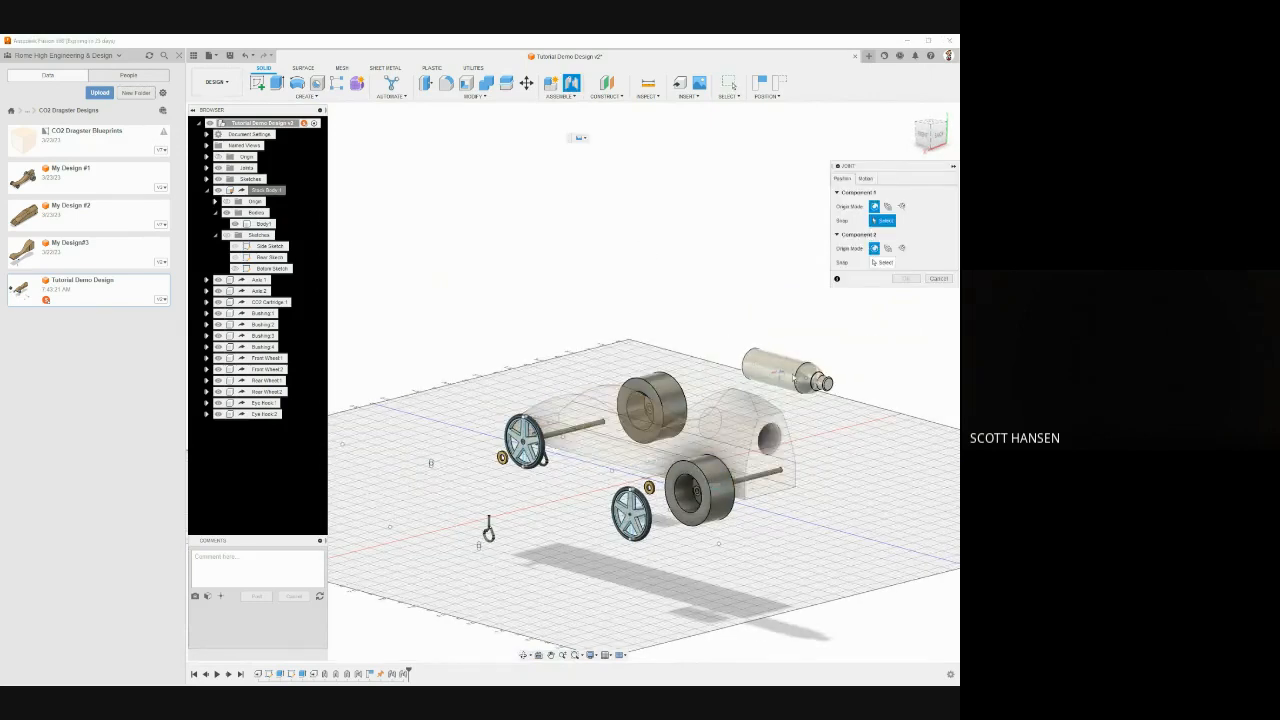
{"action": "left_click", "coordinate": [805, 379]}
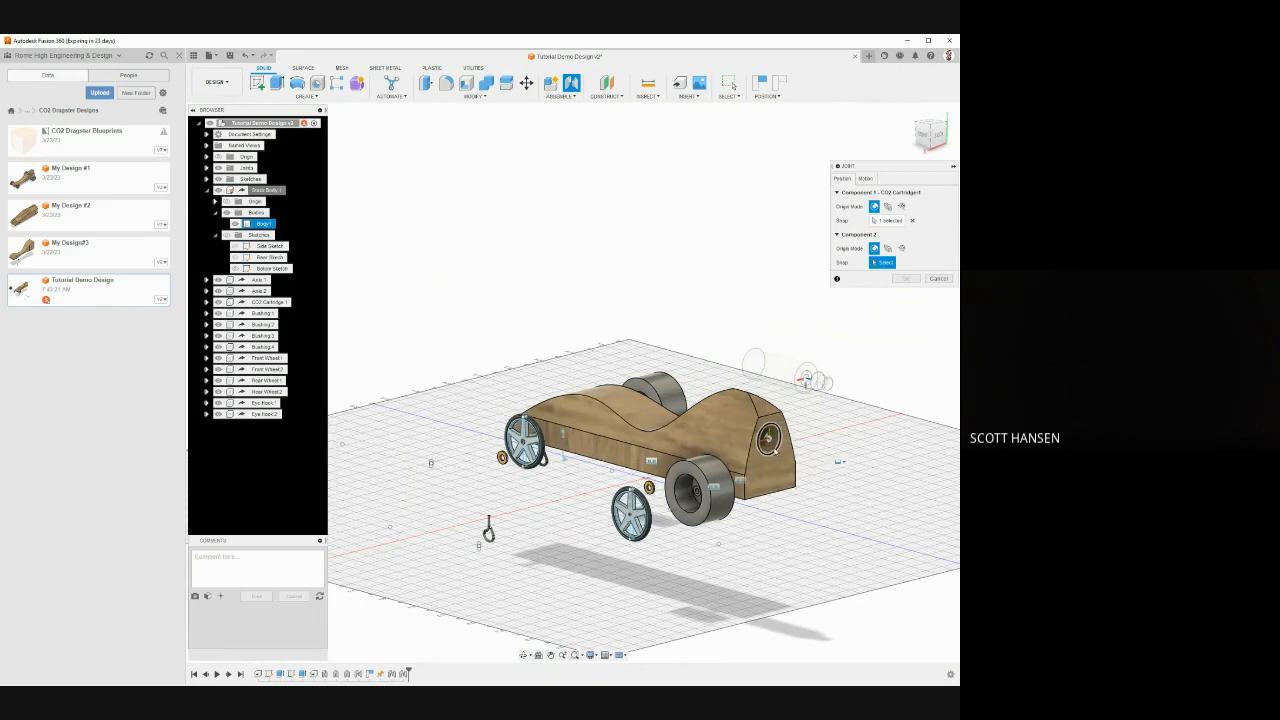
{"action": "left_click", "coordinate": [772, 449]}
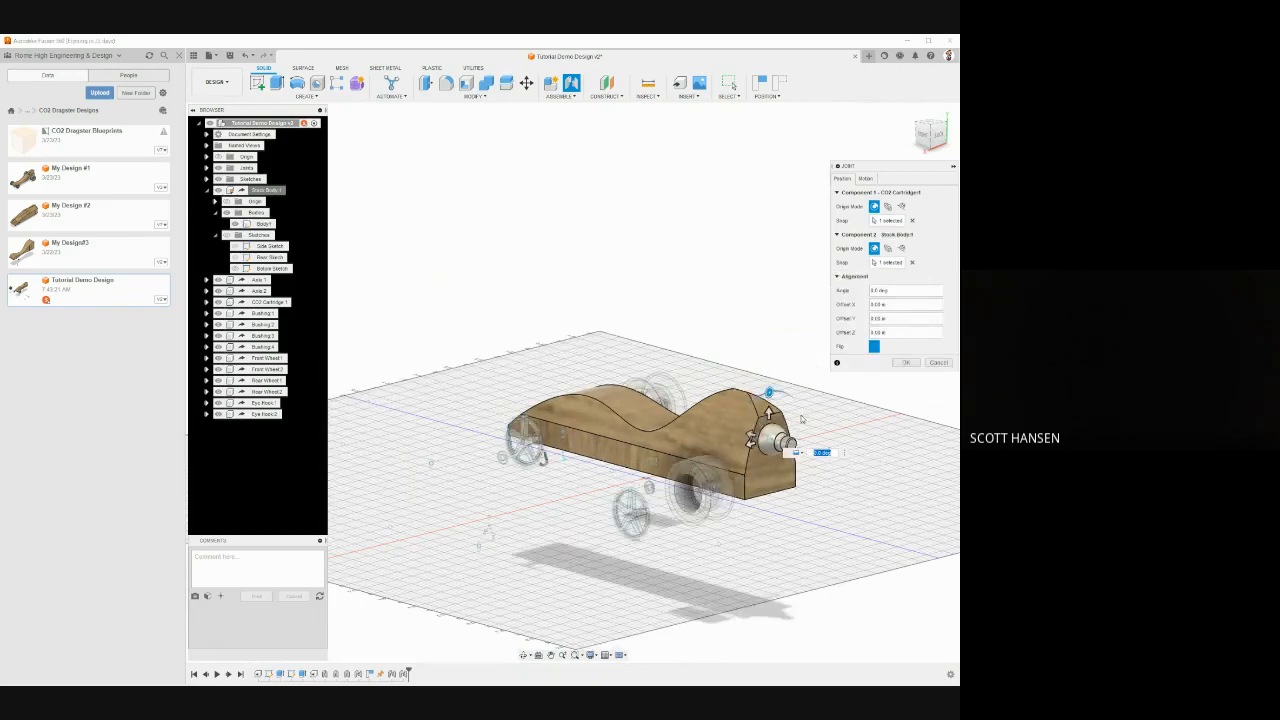
{"action": "middle_click_drag", "start_coordinate": [801, 419], "coordinate": [643, 368], "text": "shift"}
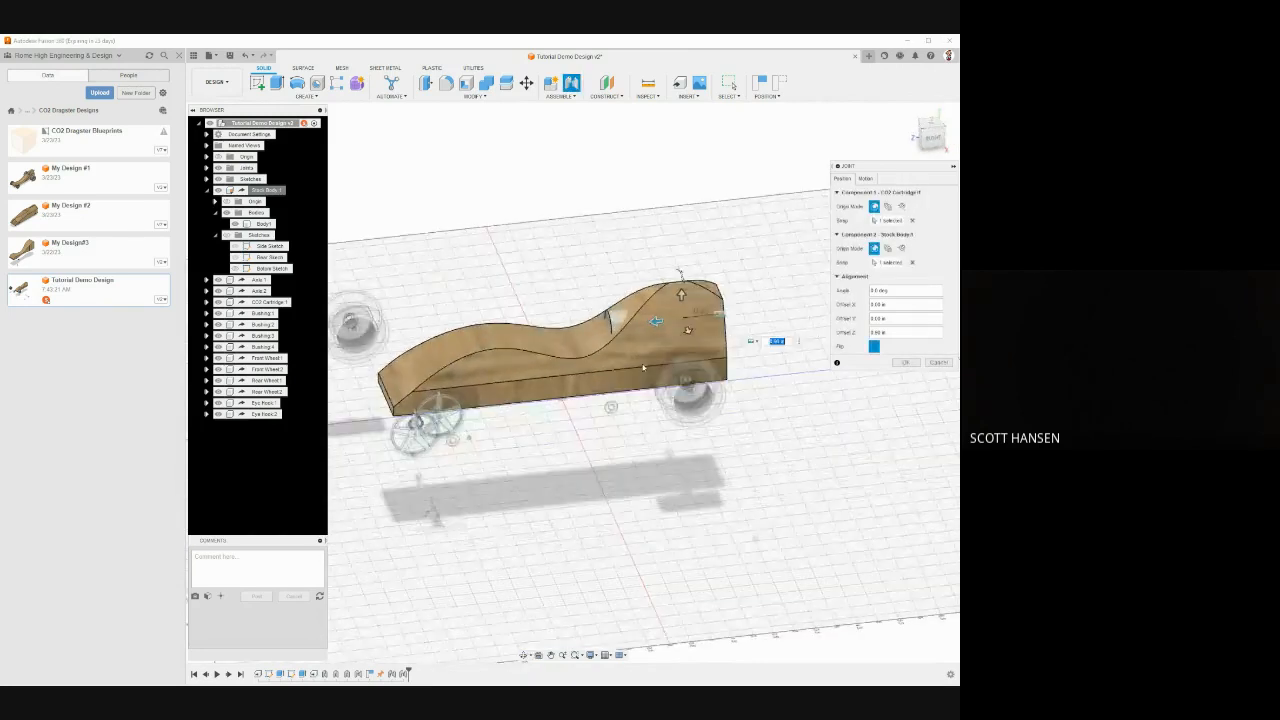
Try several cartridge depths by sliding the CO2 cartridge out of and into the stock body's rear hole
{"action": "left_click_drag", "start_coordinate": [655, 322], "coordinate": [693, 317]}
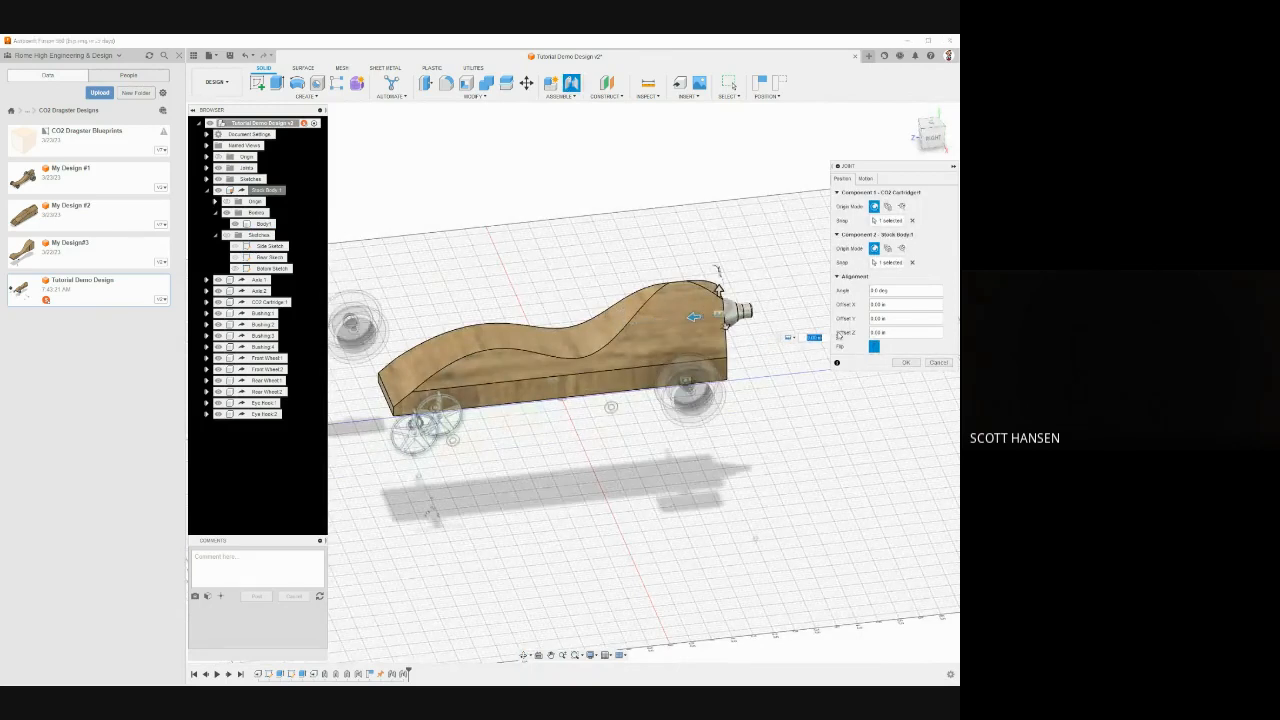
{"action": "middle_click_drag", "start_coordinate": [710, 326], "coordinate": [645, 355]}
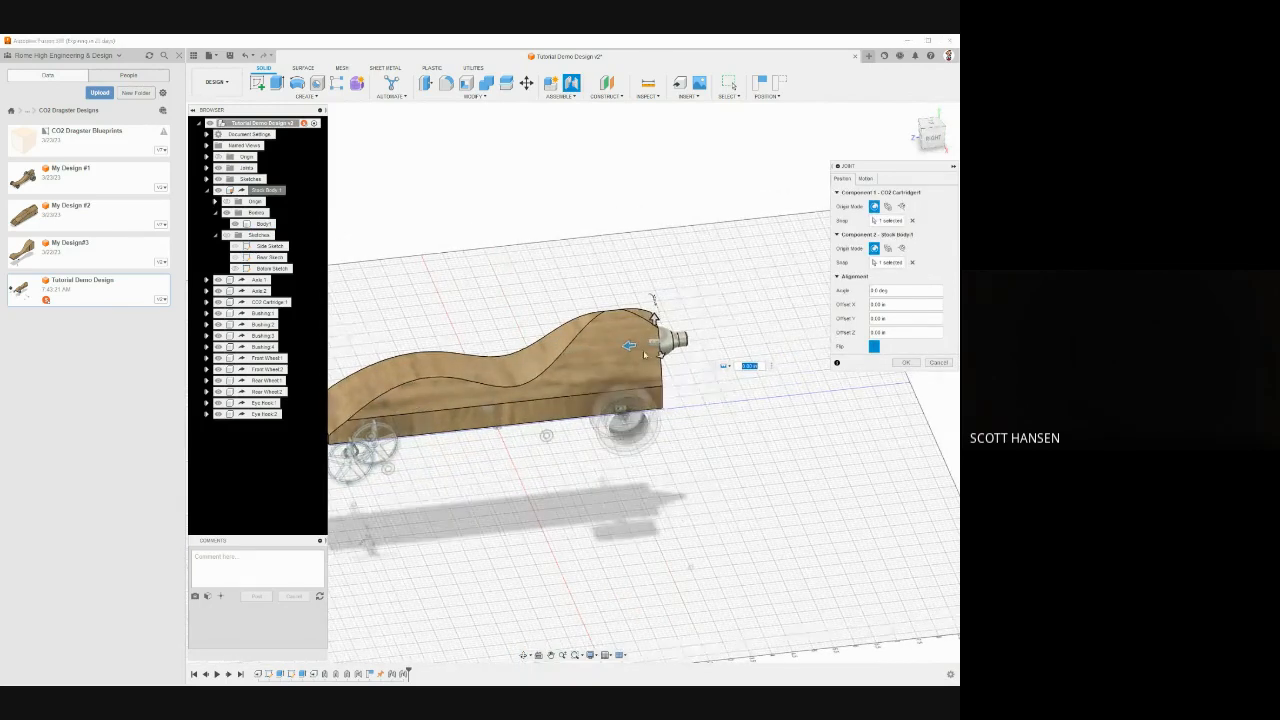
{"action": "left_click_drag", "start_coordinate": [629, 345], "coordinate": [645, 342]}
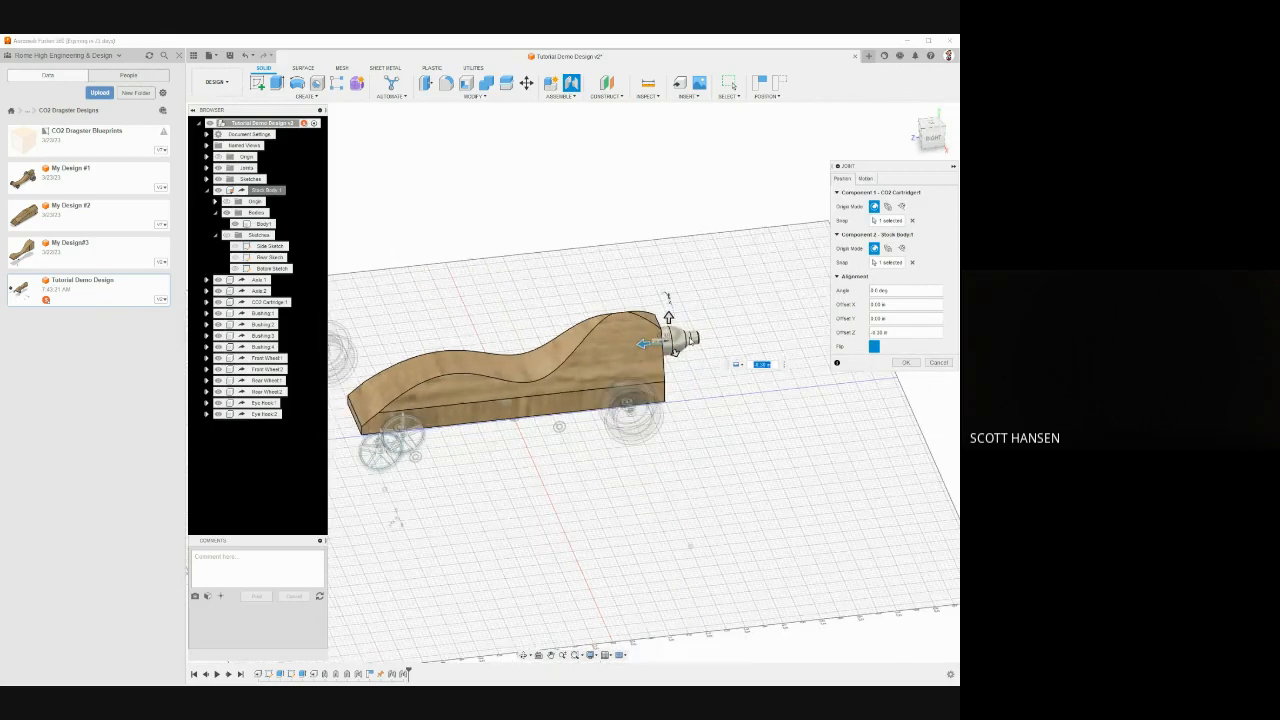
{"action": "scroll", "coordinate": [697, 352], "scroll_direction": "up", "scroll_amount": 5}
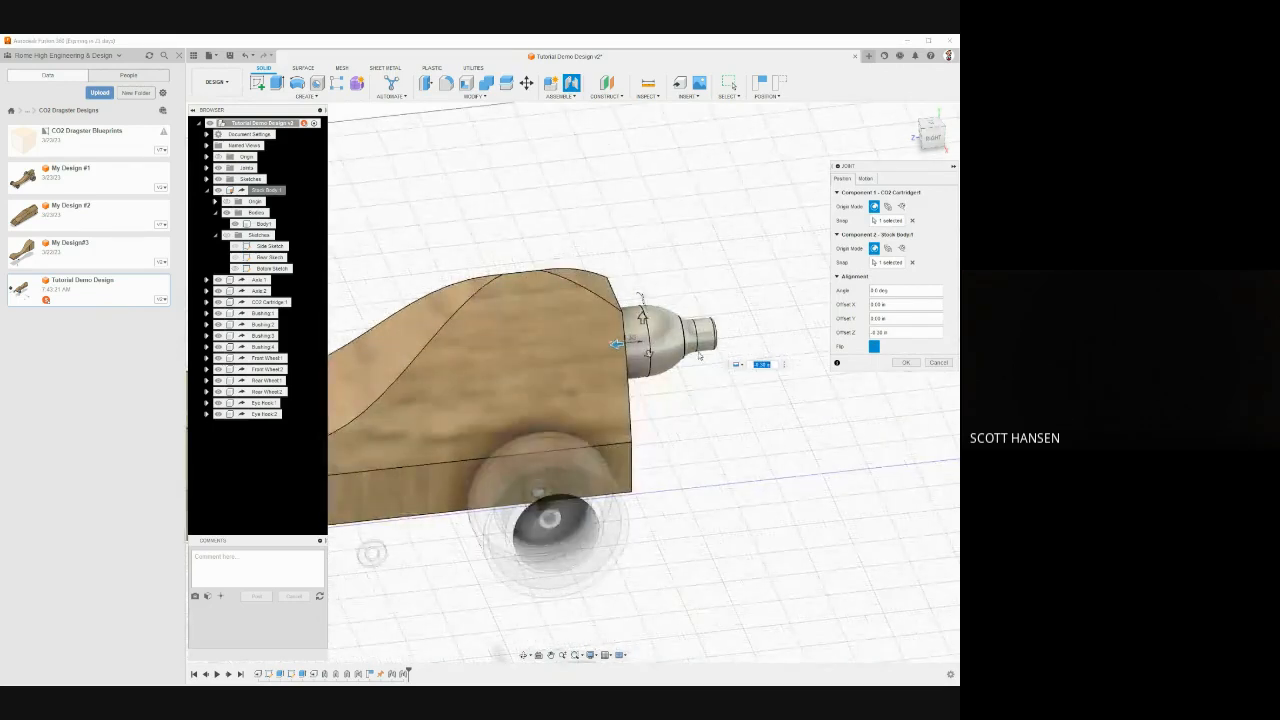
{"action": "left_click_drag", "start_coordinate": [617, 345], "coordinate": [549, 347]}
{"action": "mouse_move", "coordinate": [746, 351]}
{"action": "middle_mouse_down", "text": "shift"}
{"action": "mouse_move", "coordinate": [762, 449]}
{"action": "mouse_move", "coordinate": [741, 370]}
{"action": "middle_mouse_up", "text": "shift"}
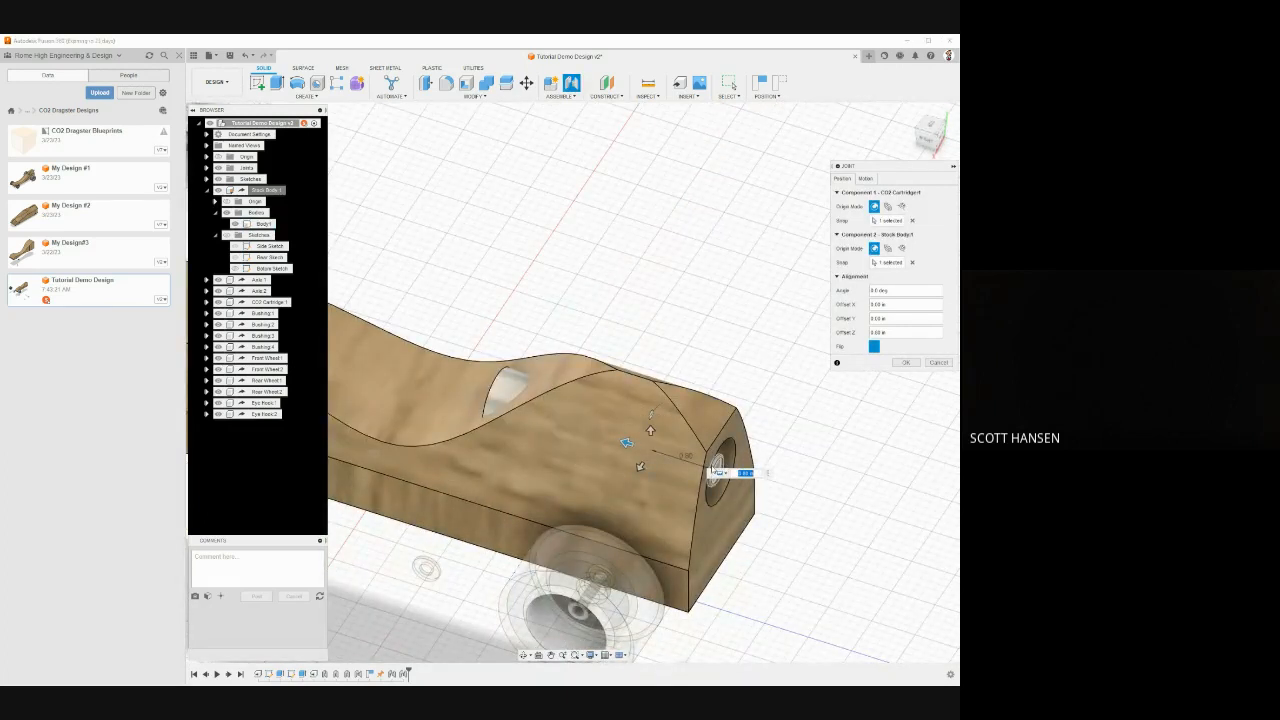
Slide the CO2 cartridge partly out of the rear hole to a Z offset of about -1.00 in and create the joint
{"action": "left_click_drag", "start_coordinate": [628, 443], "coordinate": [753, 457]}
{"action": "scroll", "coordinate": [753, 457], "scroll_direction": "down", "scroll_amount": 2}
{"action": "scroll", "coordinate": [745, 440], "scroll_direction": "down", "scroll_amount": 2}
{"action": "middle_click_drag", "start_coordinate": [732, 330], "coordinate": [725, 295]}
{"action": "left_click_drag", "start_coordinate": [735, 433], "coordinate": [777, 445]}
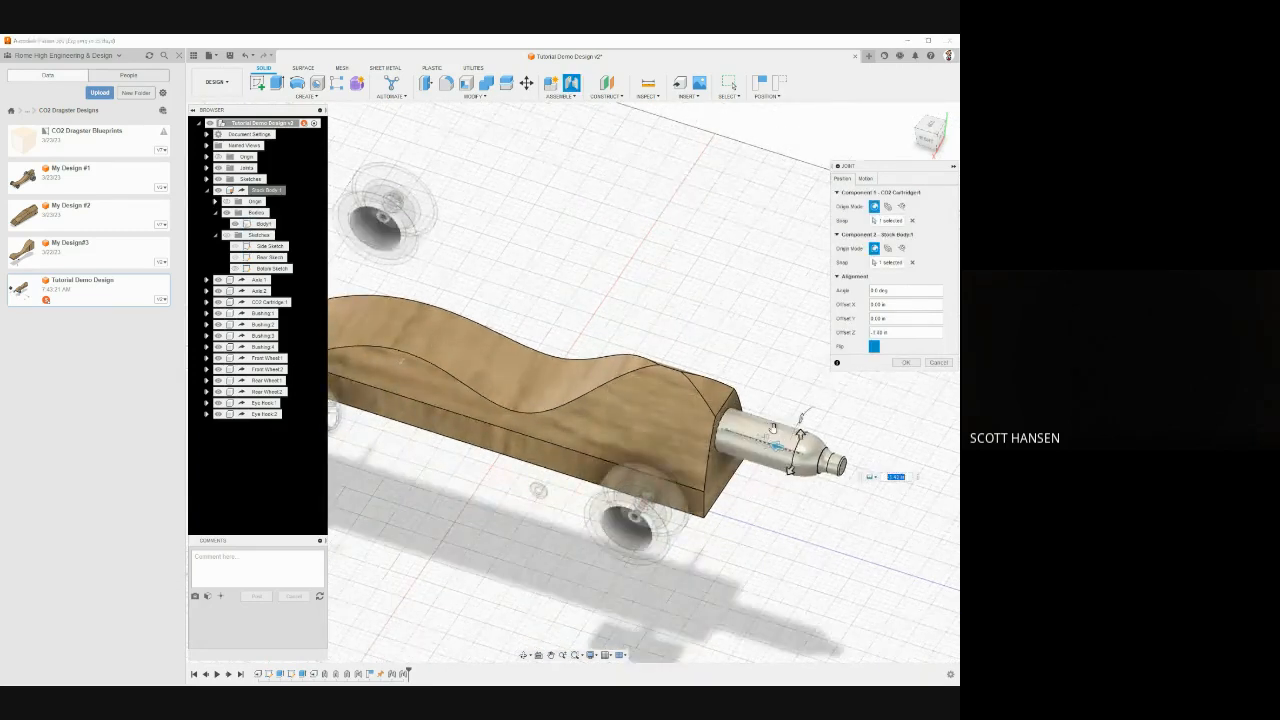
{"action": "middle_click_drag", "start_coordinate": [774, 389], "coordinate": [790, 345], "text": "shift"}
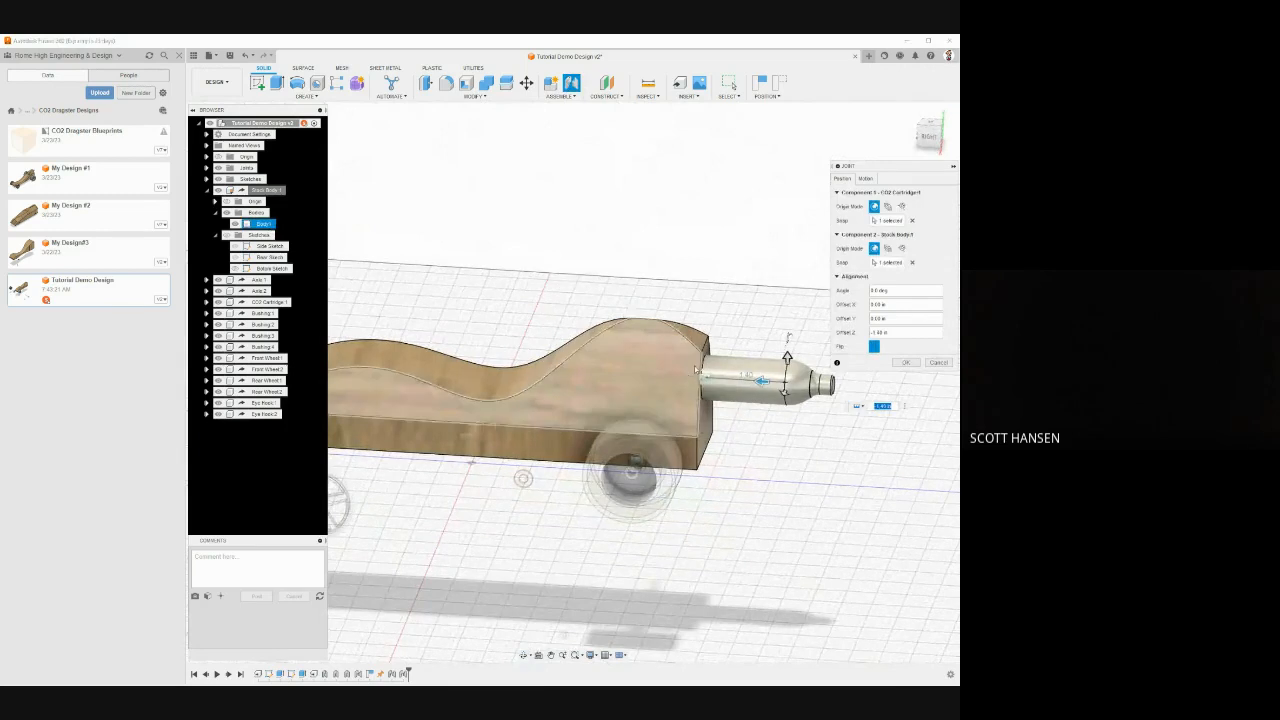
{"action": "left_click_drag", "start_coordinate": [760, 381], "coordinate": [736, 380]}
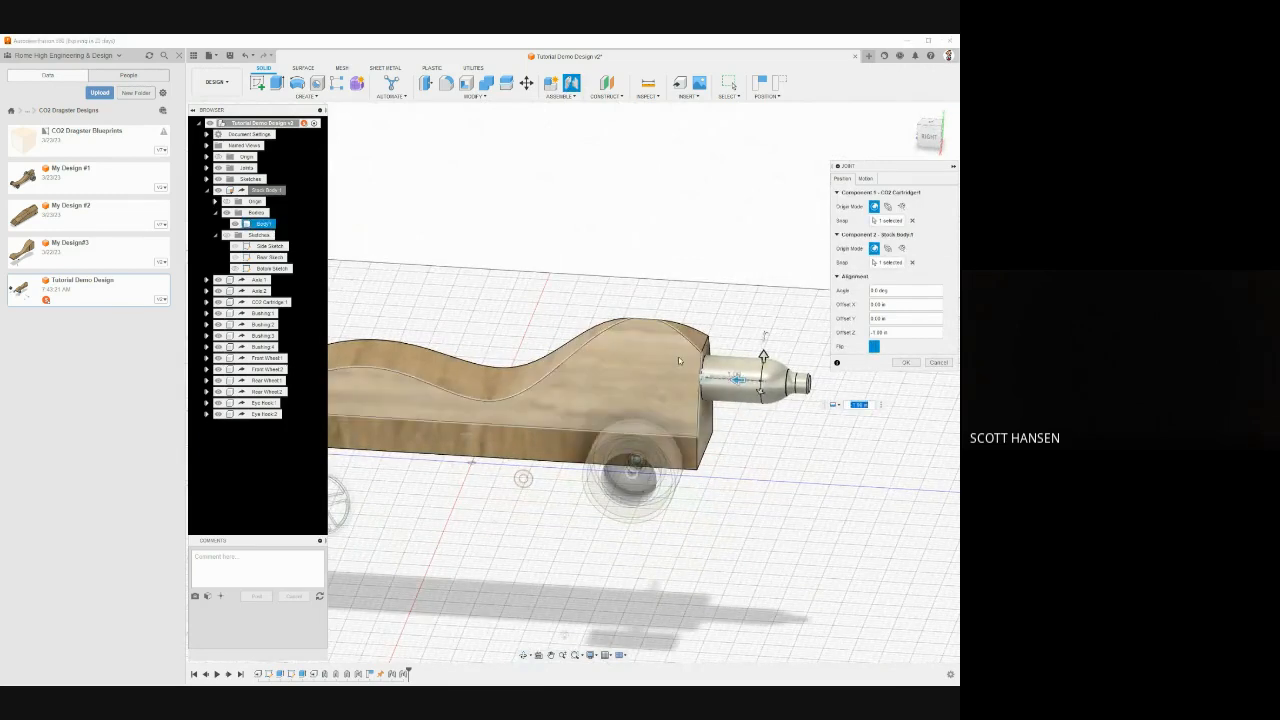
{"action": "scroll", "coordinate": [738, 407], "scroll_direction": "down", "scroll_amount": 1}
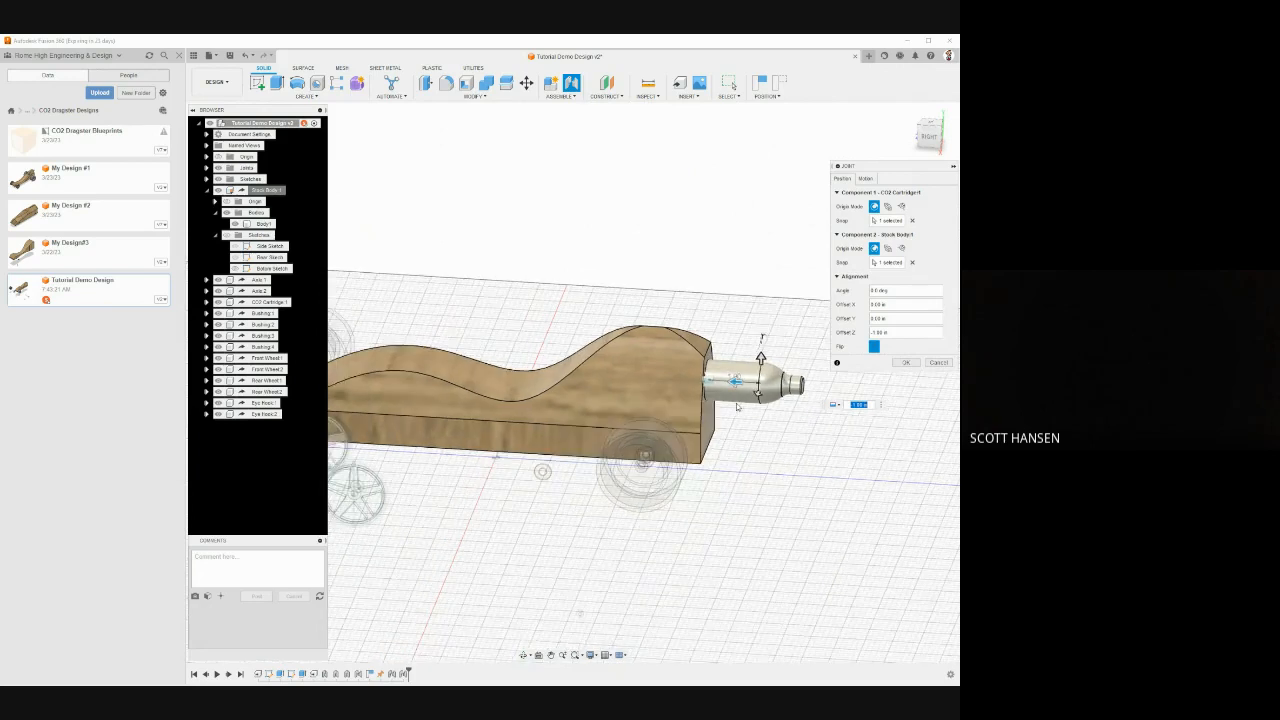
{"action": "scroll", "coordinate": [738, 407], "scroll_direction": "down", "scroll_amount": 2}
{"action": "left_click", "coordinate": [907, 363]}
{"action": "middle_click_drag", "start_coordinate": [690, 489], "coordinate": [722, 486], "text": "shift"}
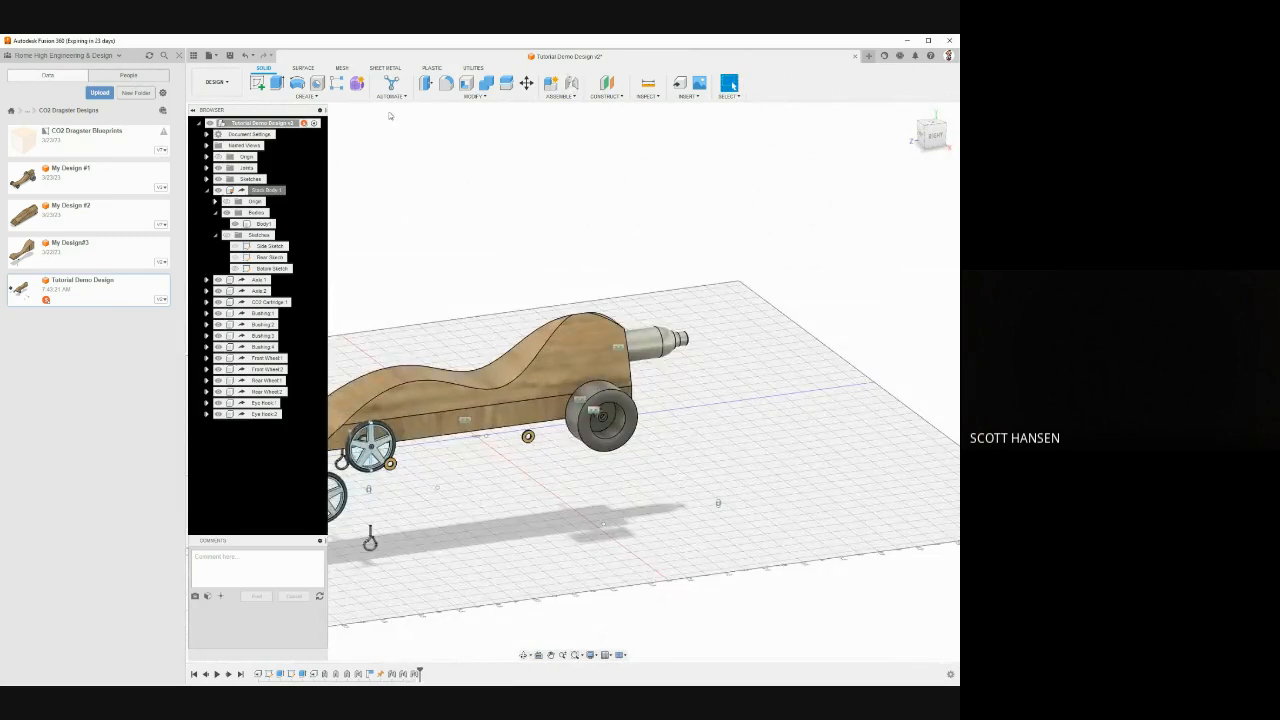
{"action": "left_click", "coordinate": [326, 99]}
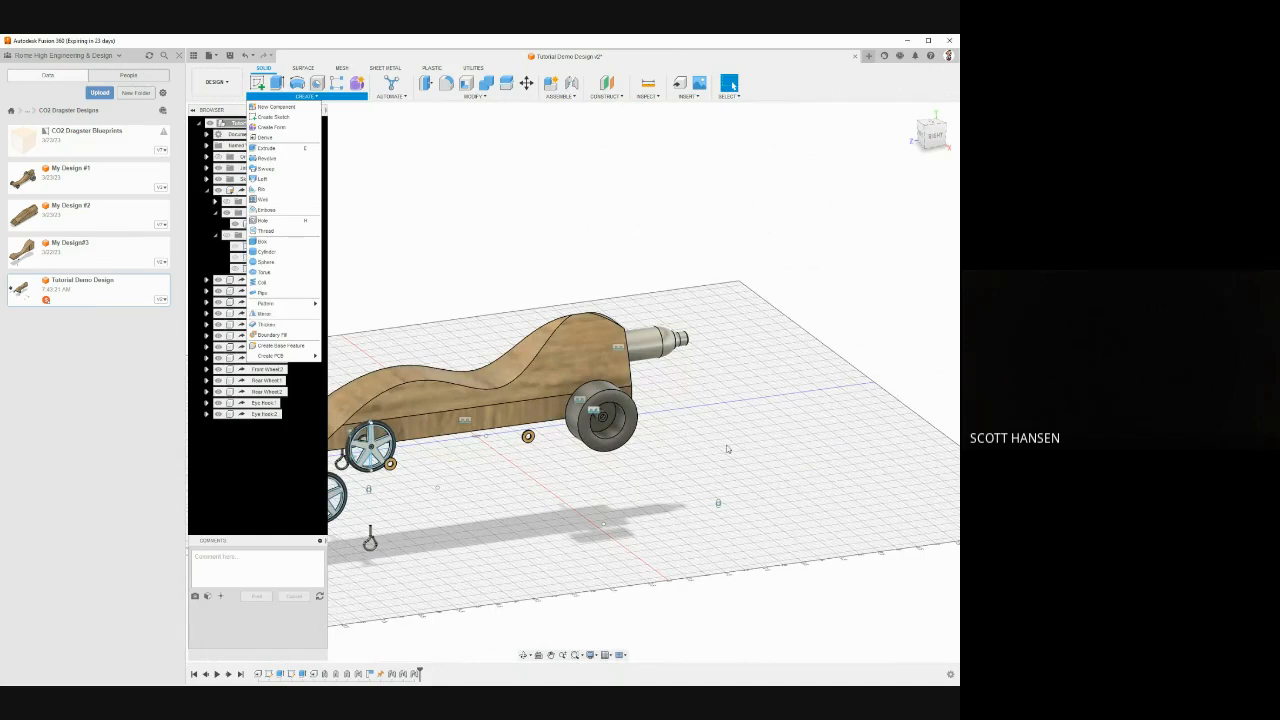
{"action": "left_click", "coordinate": [408, 442]}
{"action": "middle_click_drag", "start_coordinate": [408, 442], "coordinate": [620, 343], "text": "shift"}
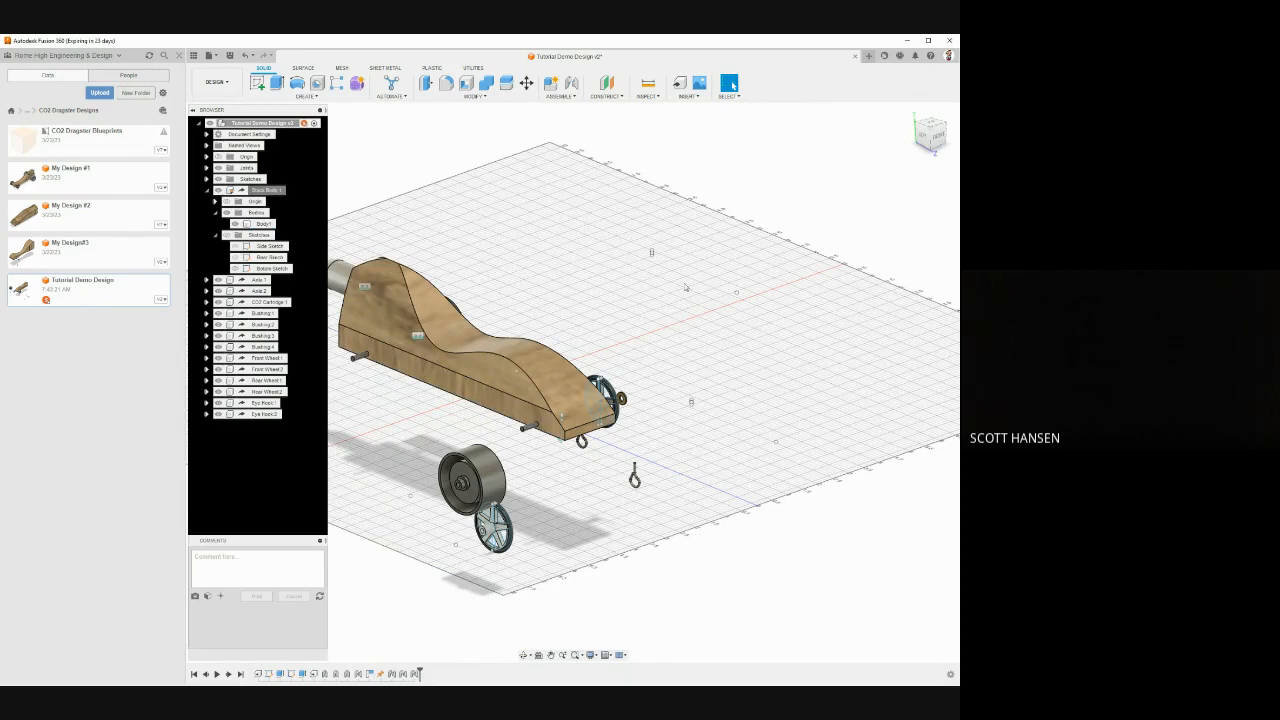
{"action": "middle_click_drag", "start_coordinate": [673, 309], "coordinate": [332, 289], "text": "shift"}
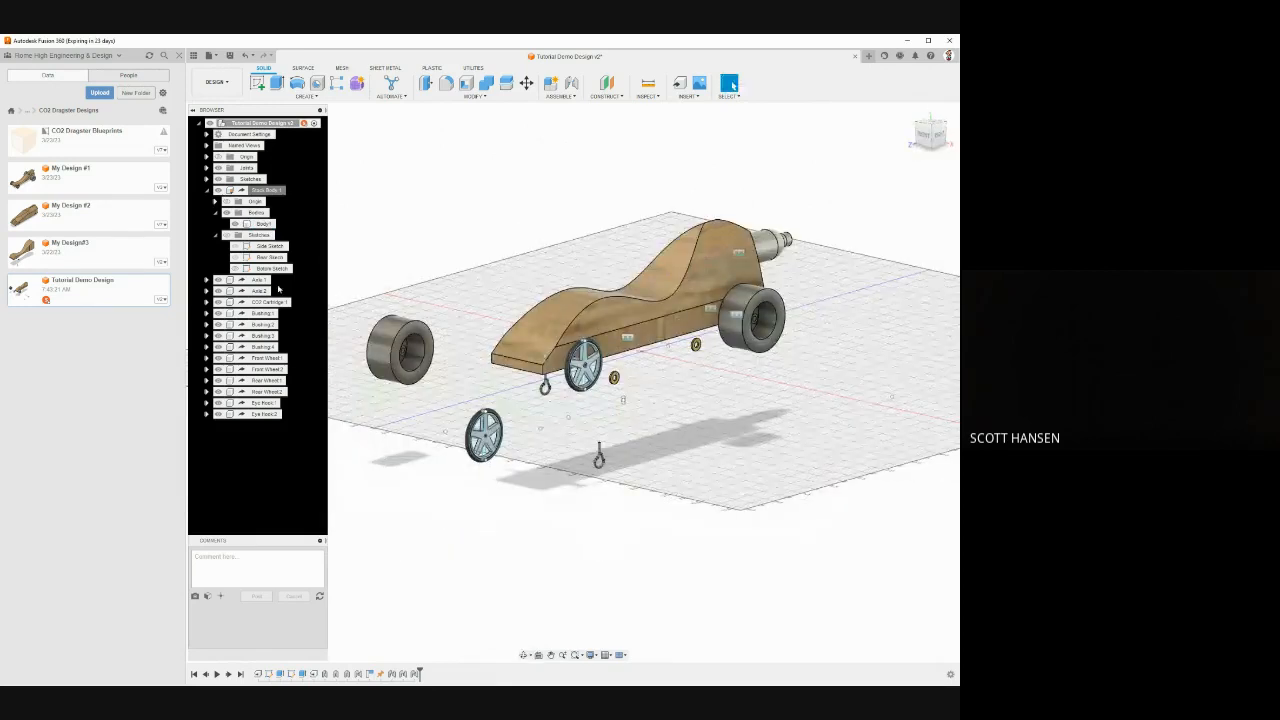